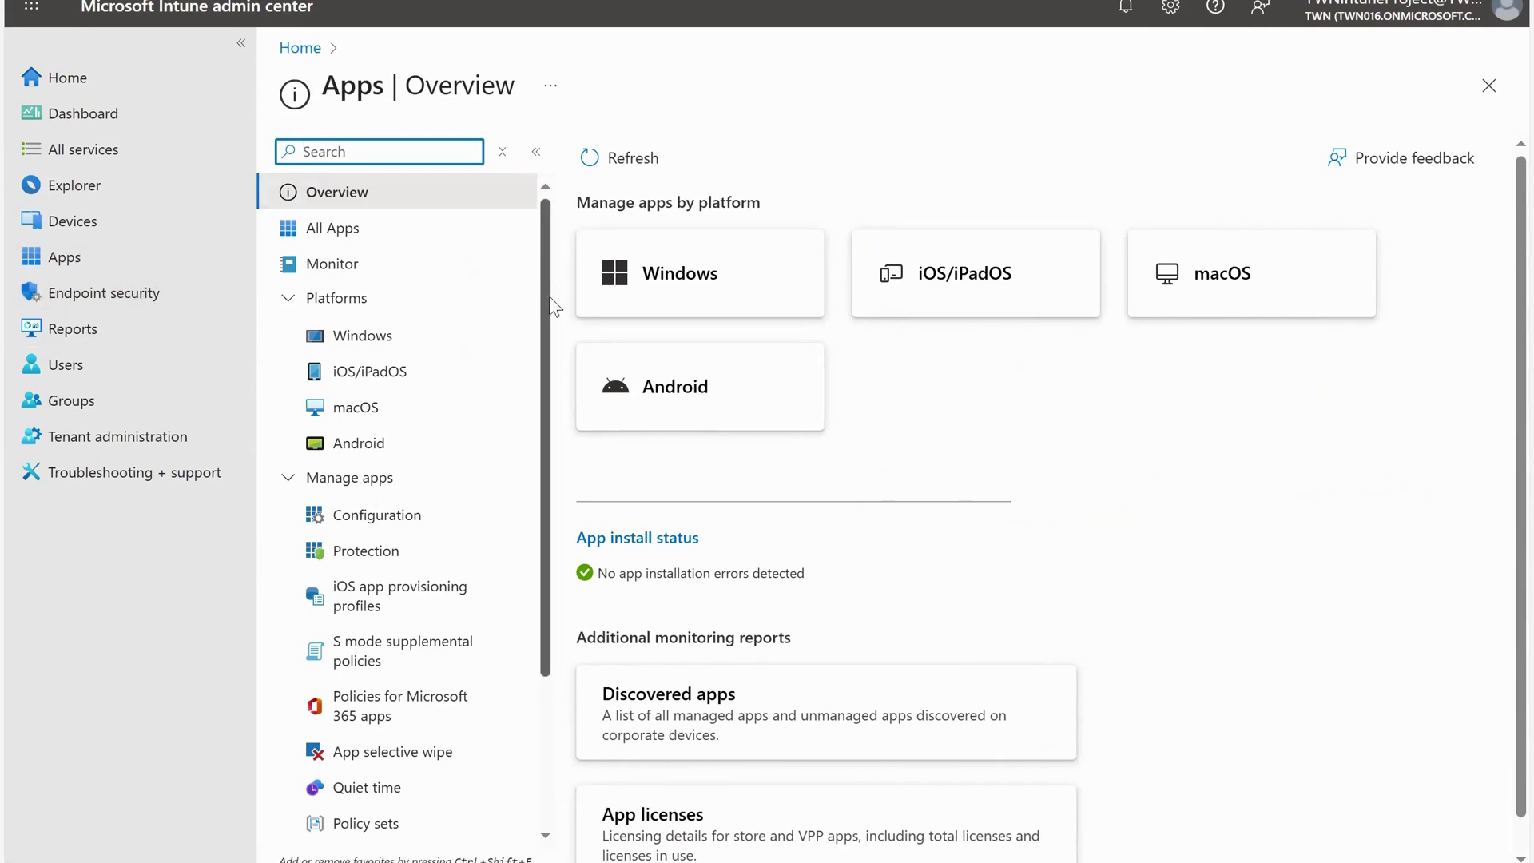
Start creating an Android app with the app type Managed Google Play app
{"action": "mouse_move", "coordinate": [548, 304]}
{"action": "left_mouse_down"}
{"action": "mouse_move", "coordinate": [544, 515]}
{"action": "mouse_move", "coordinate": [553, 288]}
{"action": "left_mouse_up"}
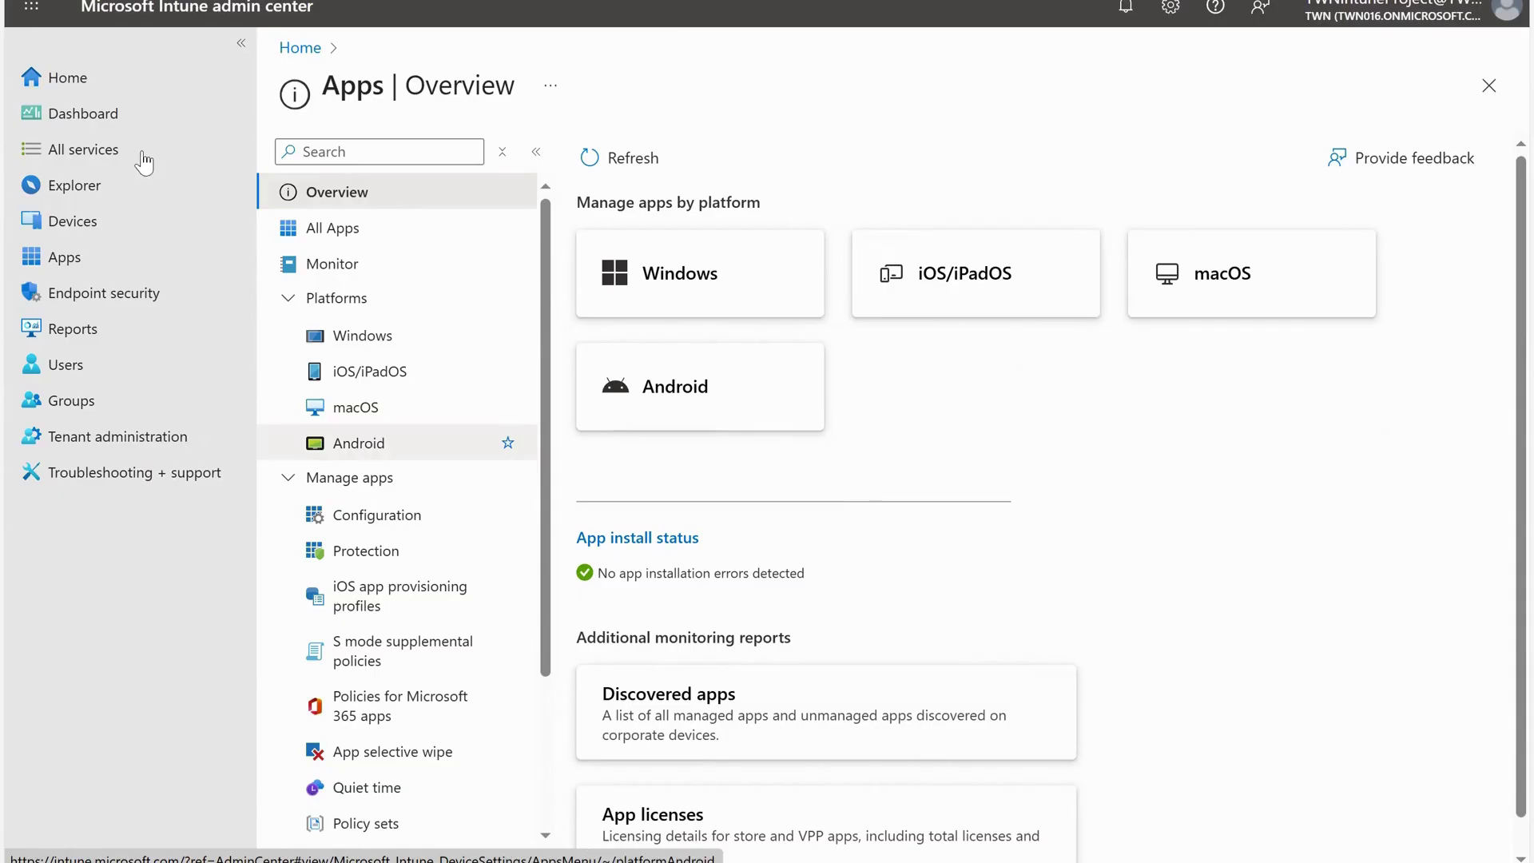
{"action": "left_click", "coordinate": [114, 254]}
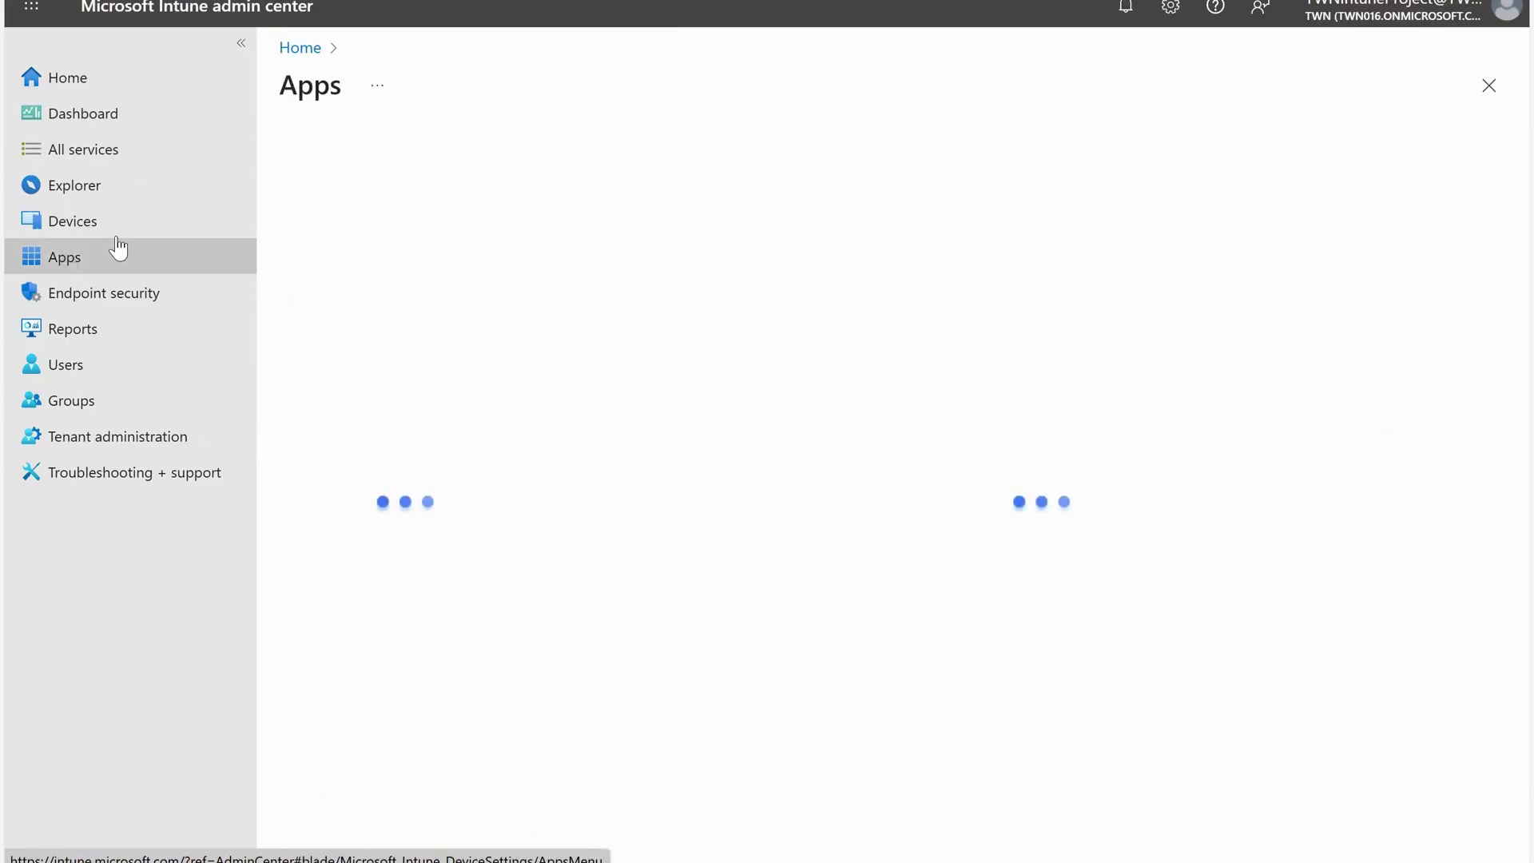
{"action": "left_click", "coordinate": [356, 442]}
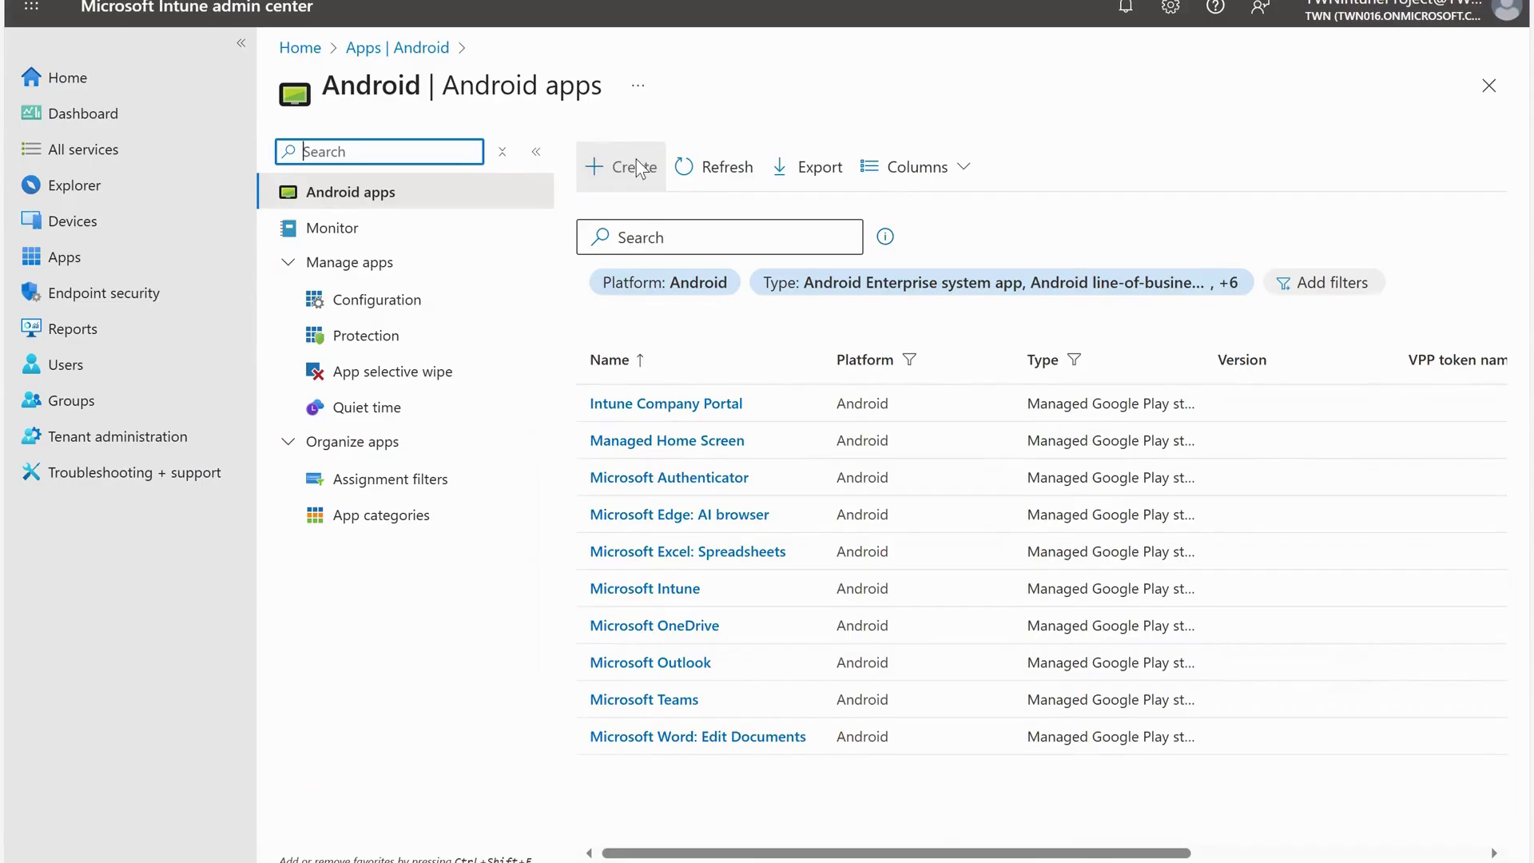
{"action": "left_click", "coordinate": [637, 166]}
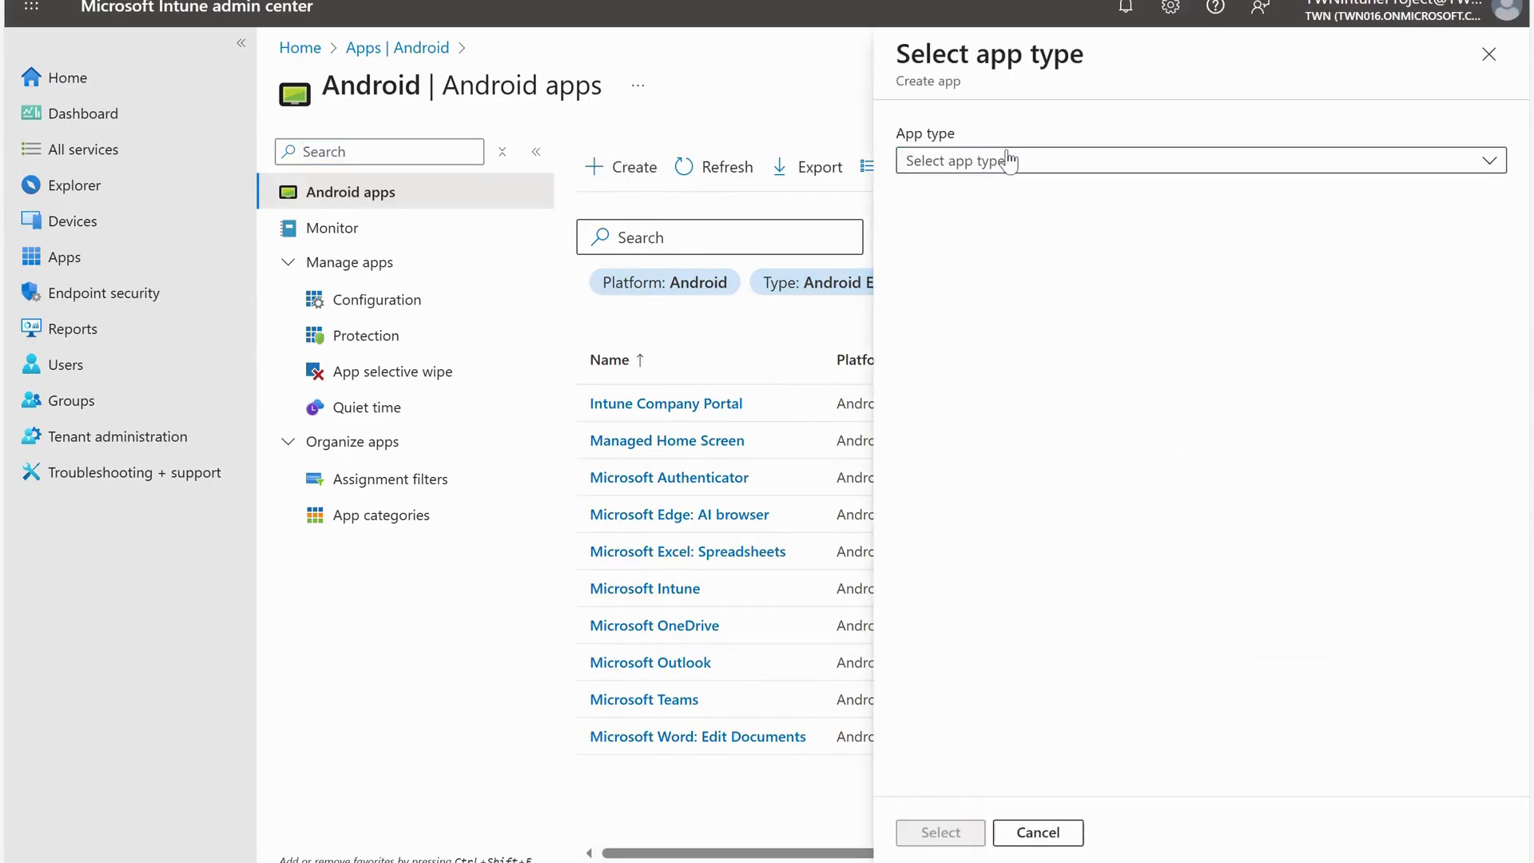
{"action": "left_click", "coordinate": [1008, 160]}
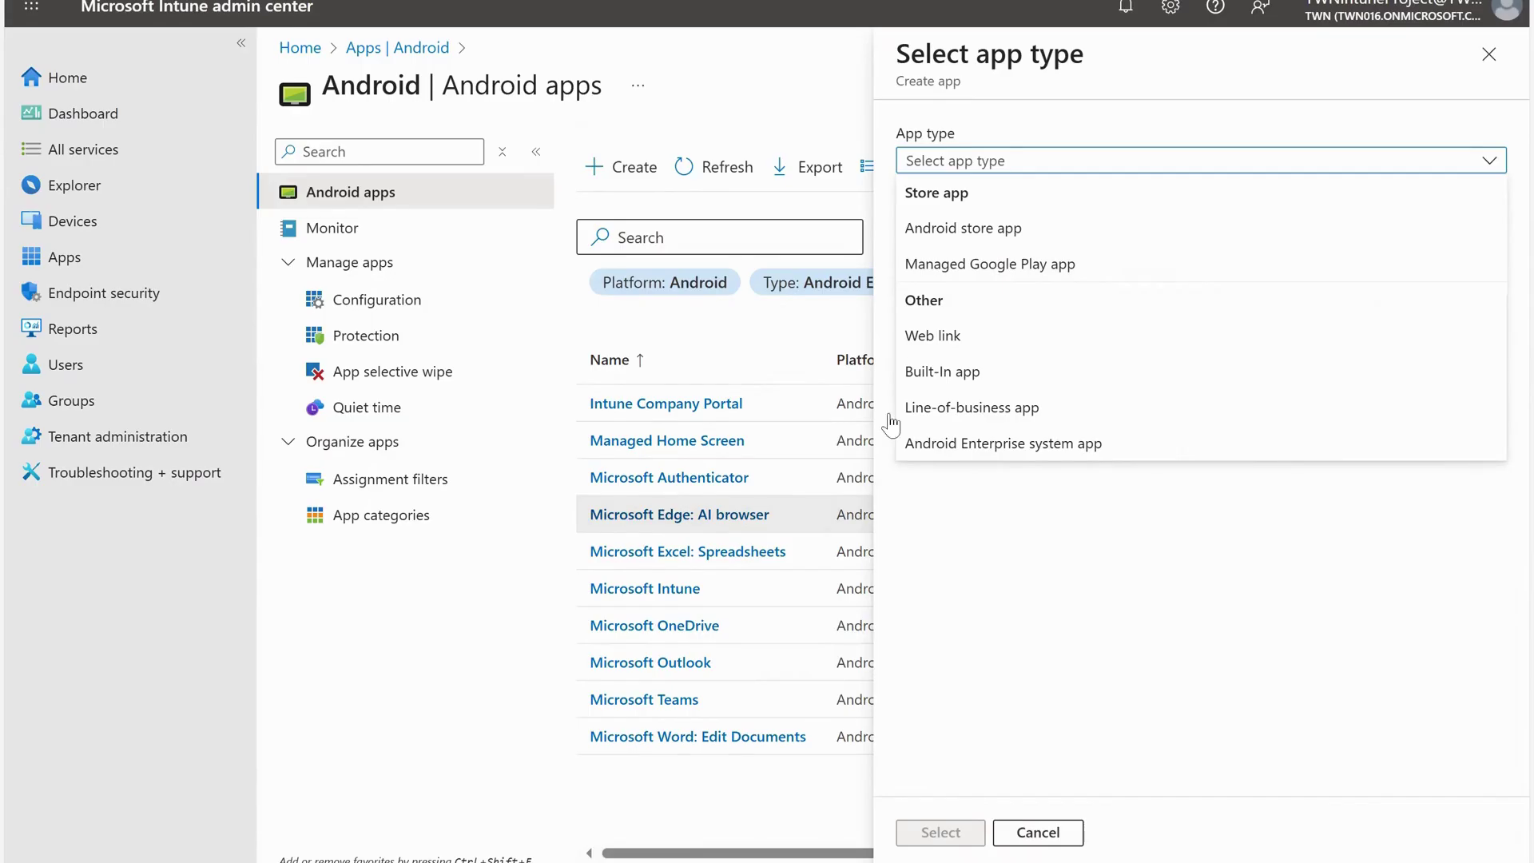
{"action": "left_click", "coordinate": [1068, 266]}
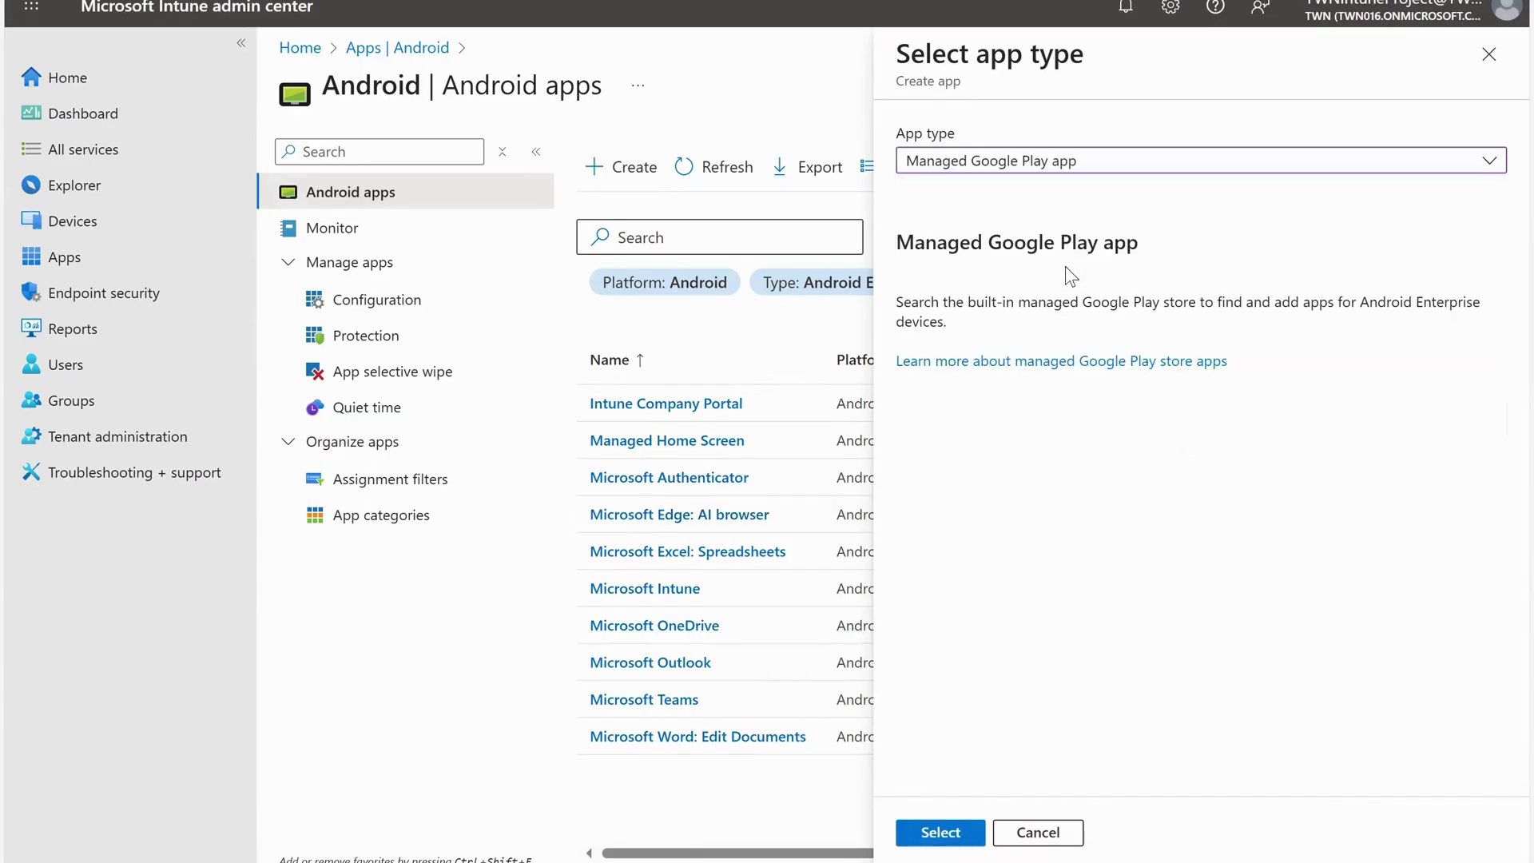
{"action": "left_click", "coordinate": [971, 831]}
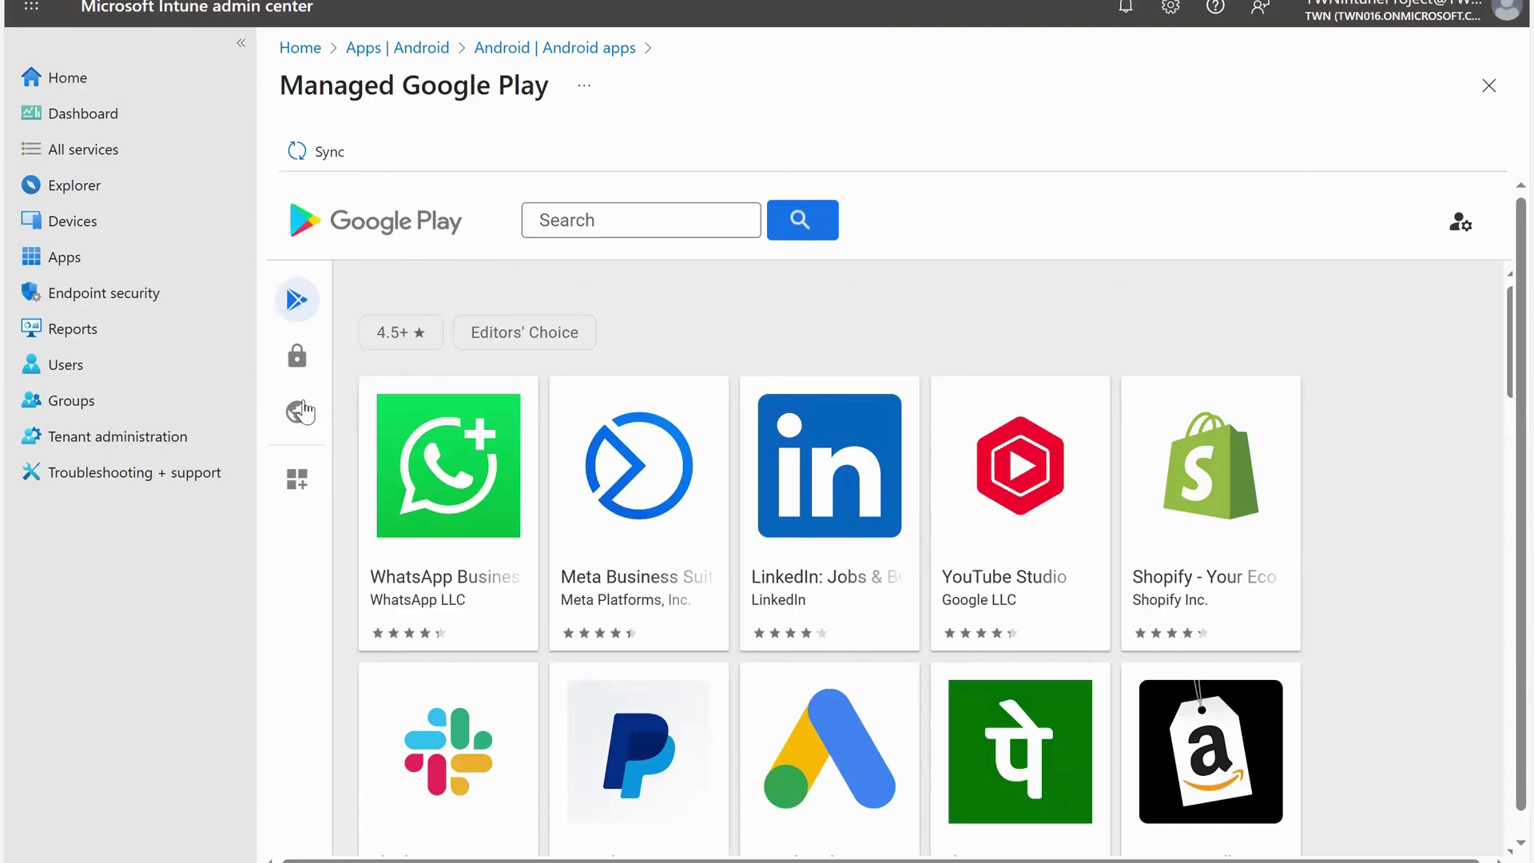
Start a new private app in Managed Google Play and upload Test.apk from Downloads as its app file
{"action": "mouse_move", "coordinate": [367, 328]}
{"action": "left_click", "coordinate": [357, 375]}
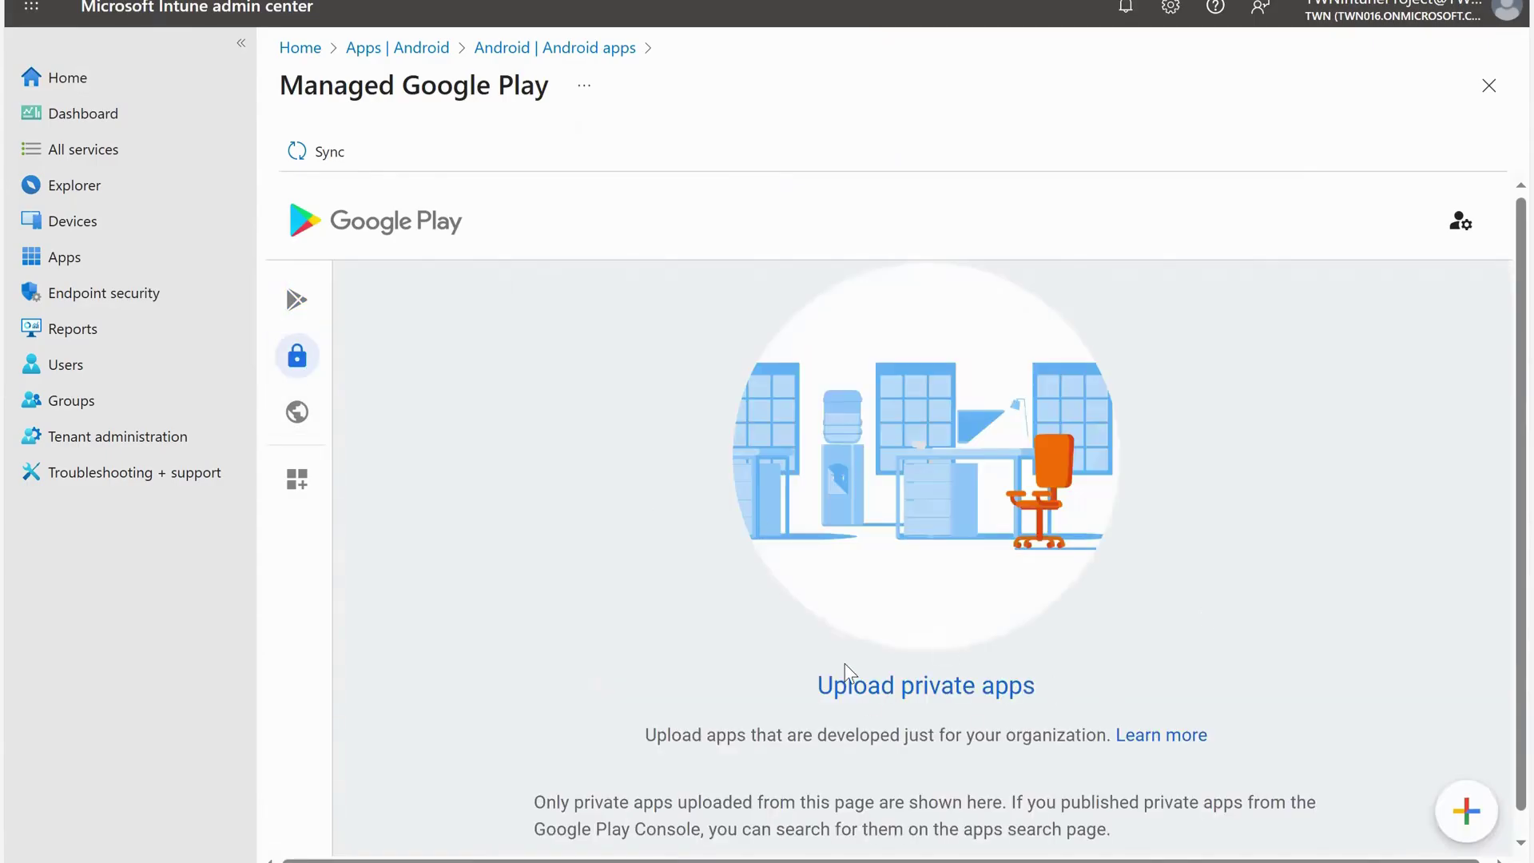
{"action": "scroll", "coordinate": [765, 495], "scroll_direction": "down", "scroll_amount": 1}
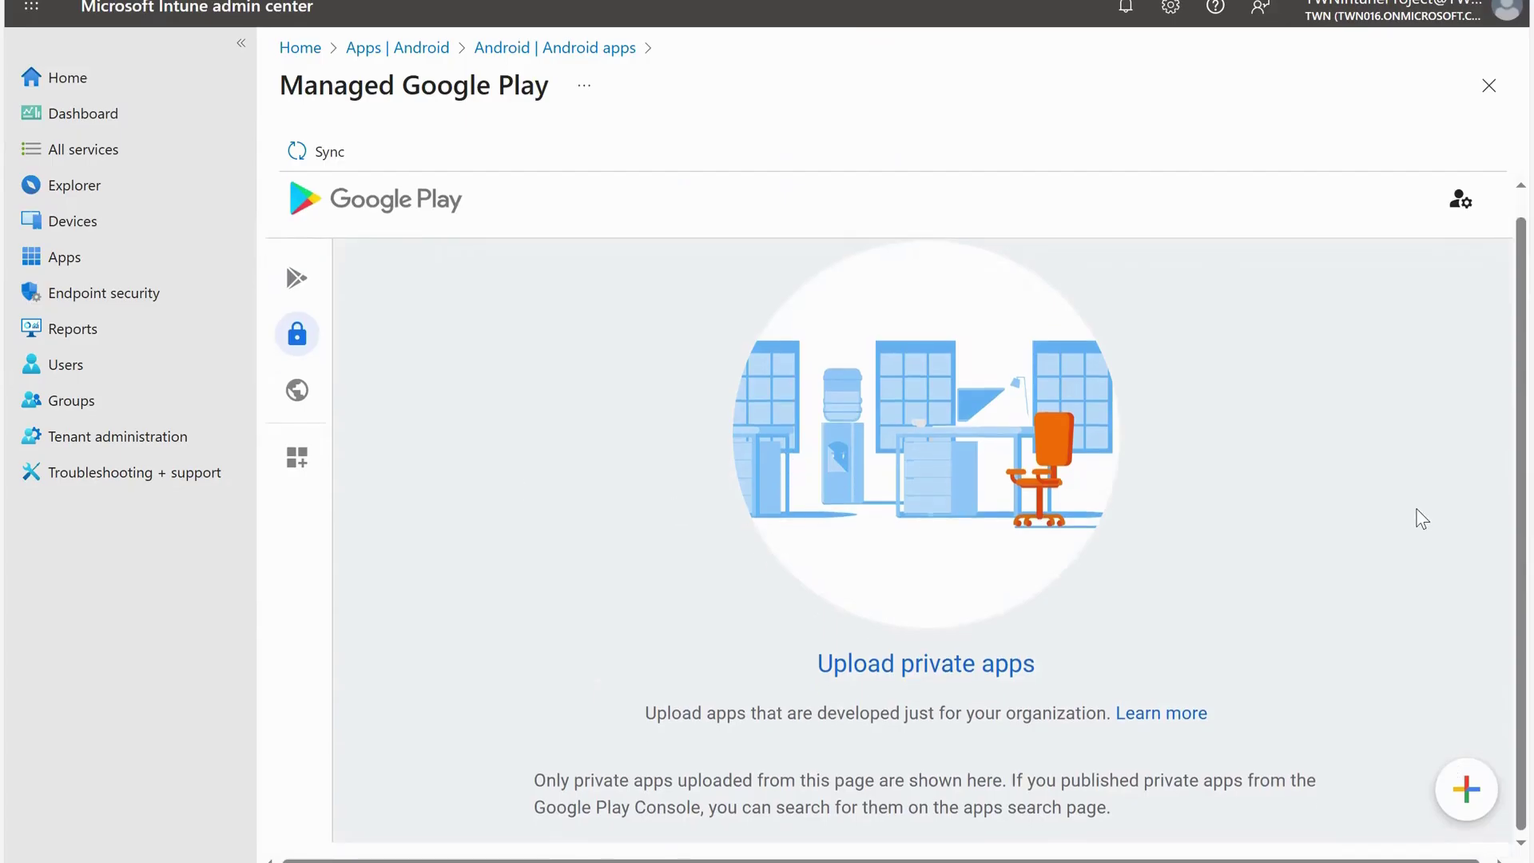
{"action": "left_click", "coordinate": [1470, 789]}
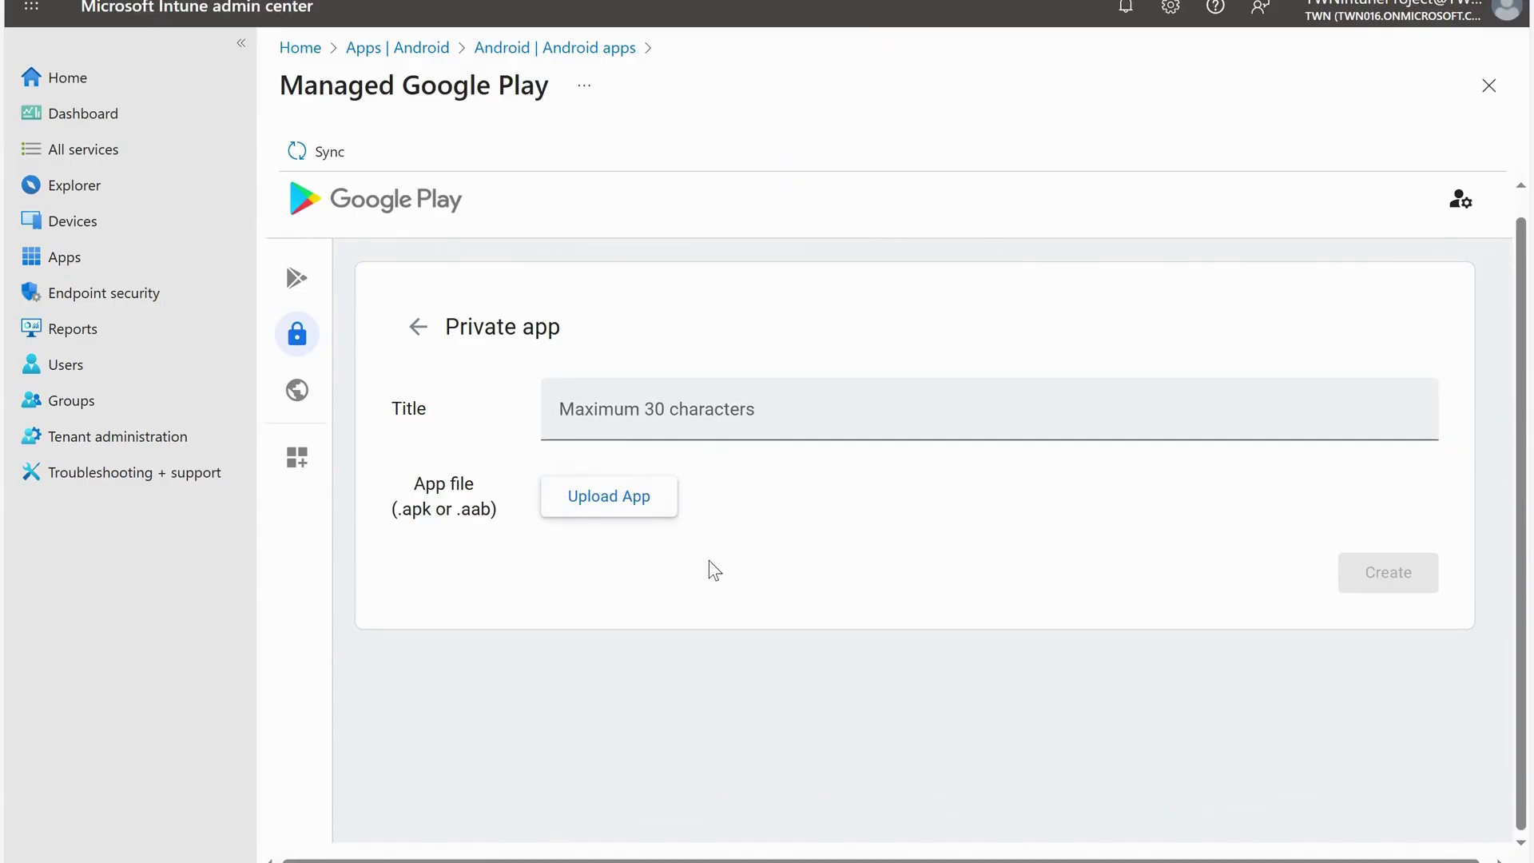
{"action": "left_click", "coordinate": [604, 508]}
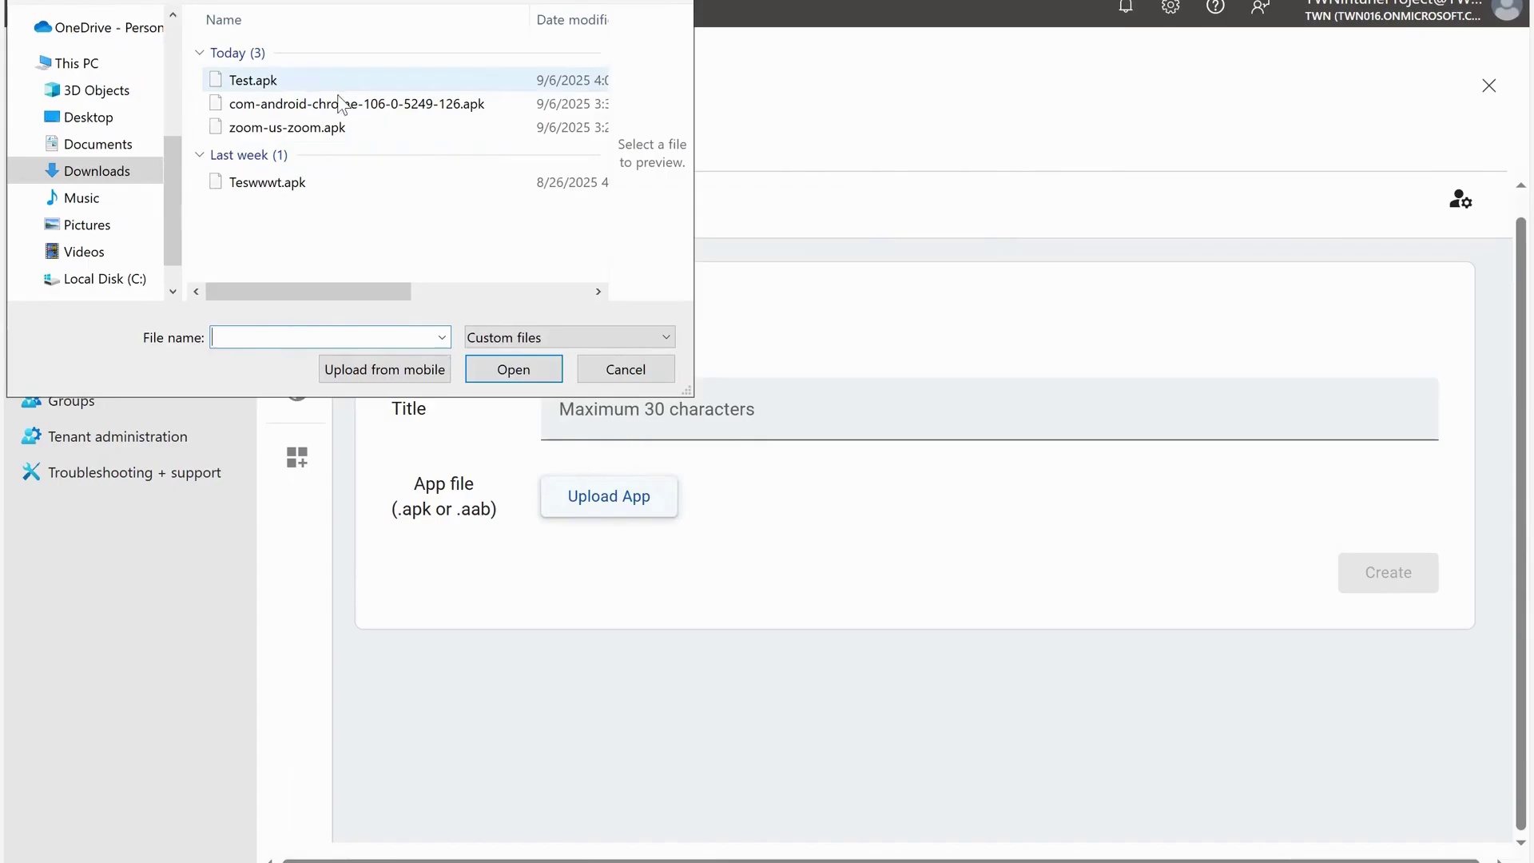
{"action": "left_click", "coordinate": [336, 79]}
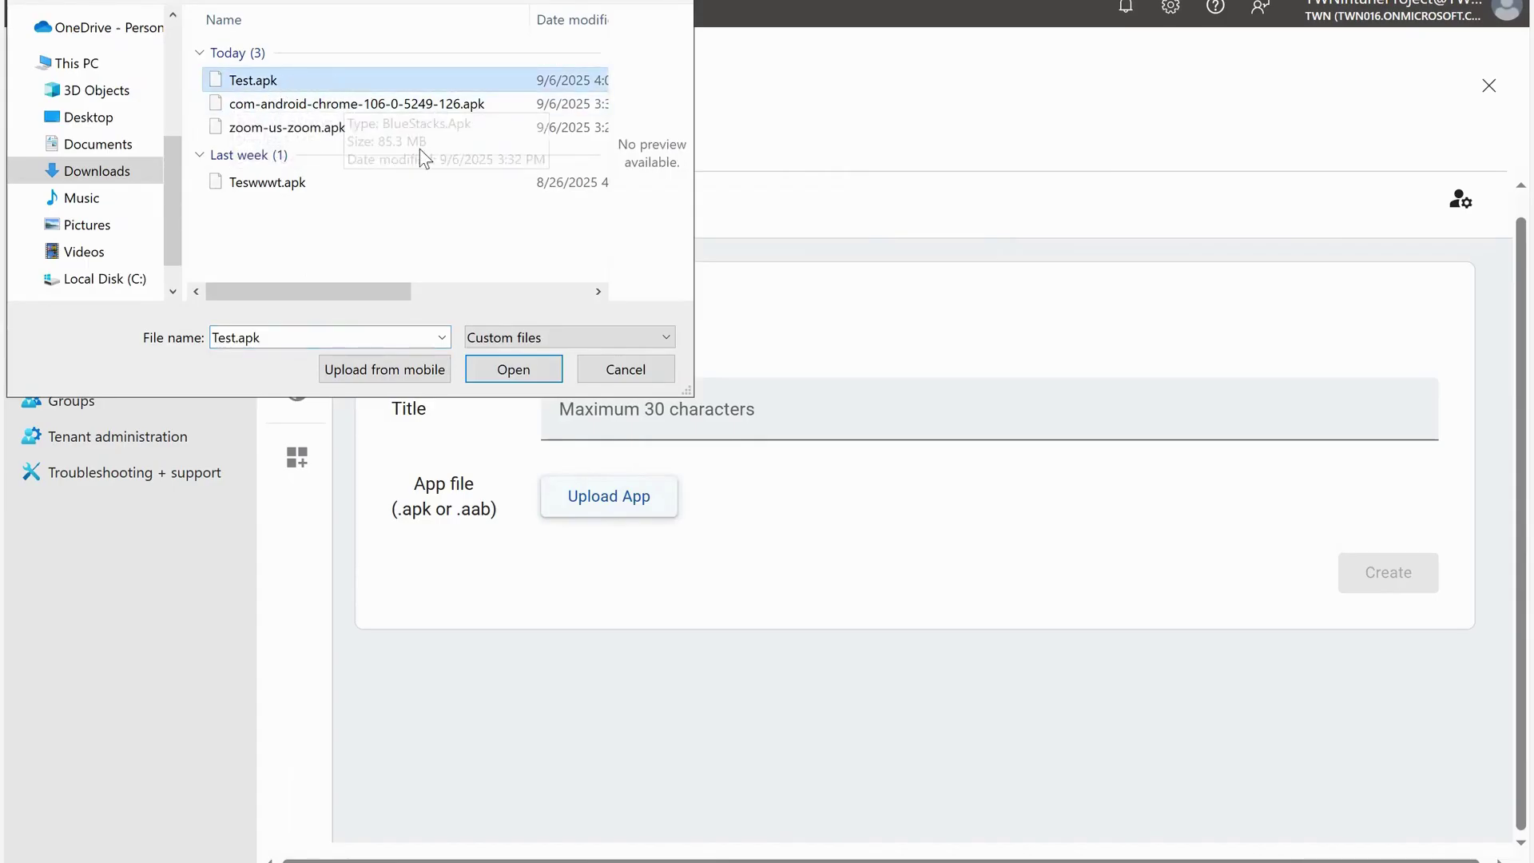
{"action": "left_click", "coordinate": [510, 369]}
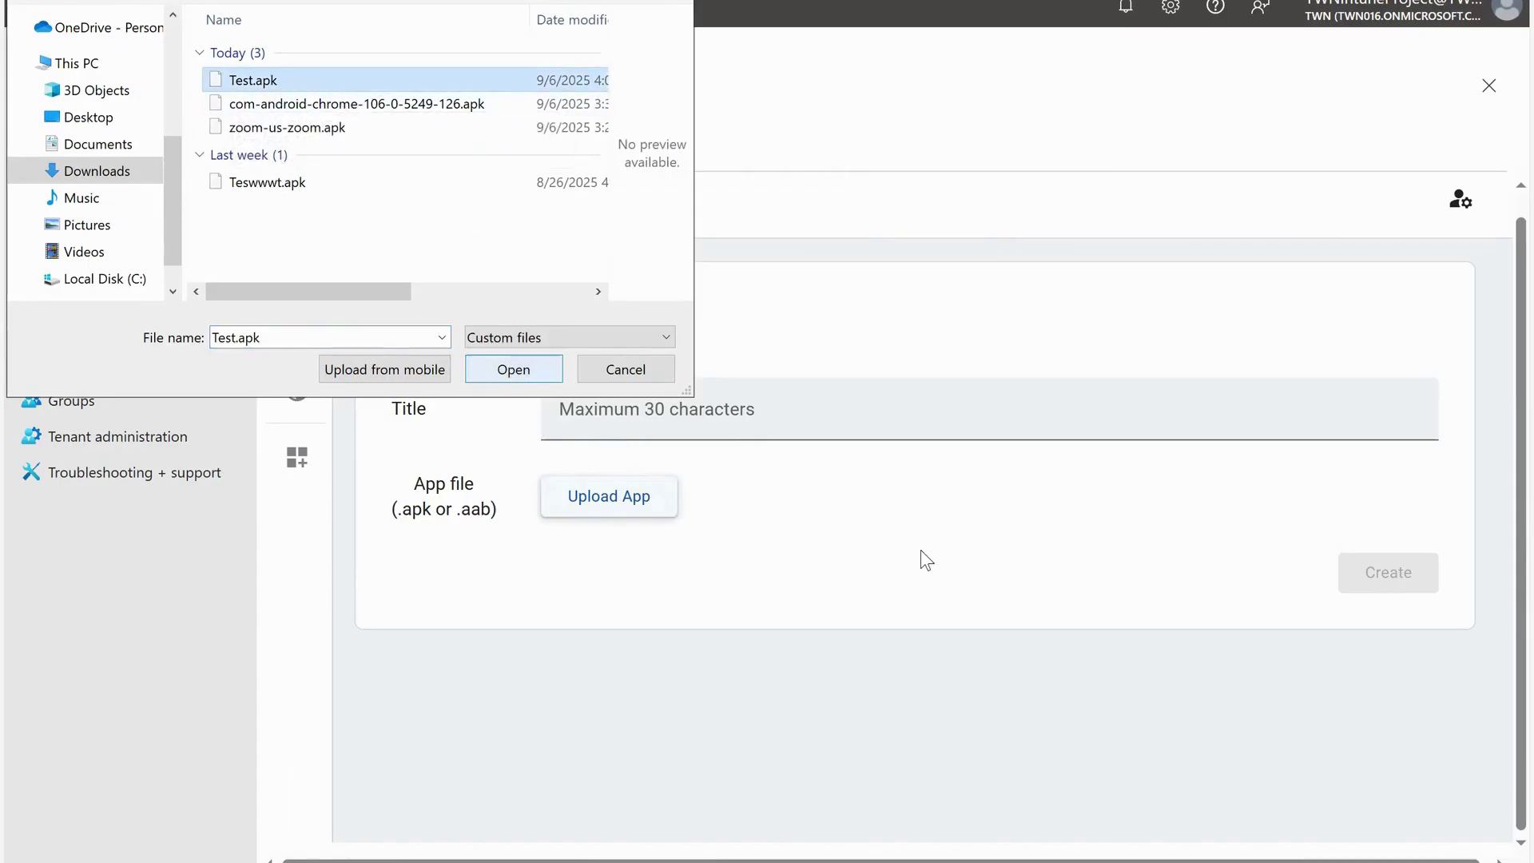
Title the private app "Test" and try to create it
{"action": "left_click", "coordinate": [733, 425]}
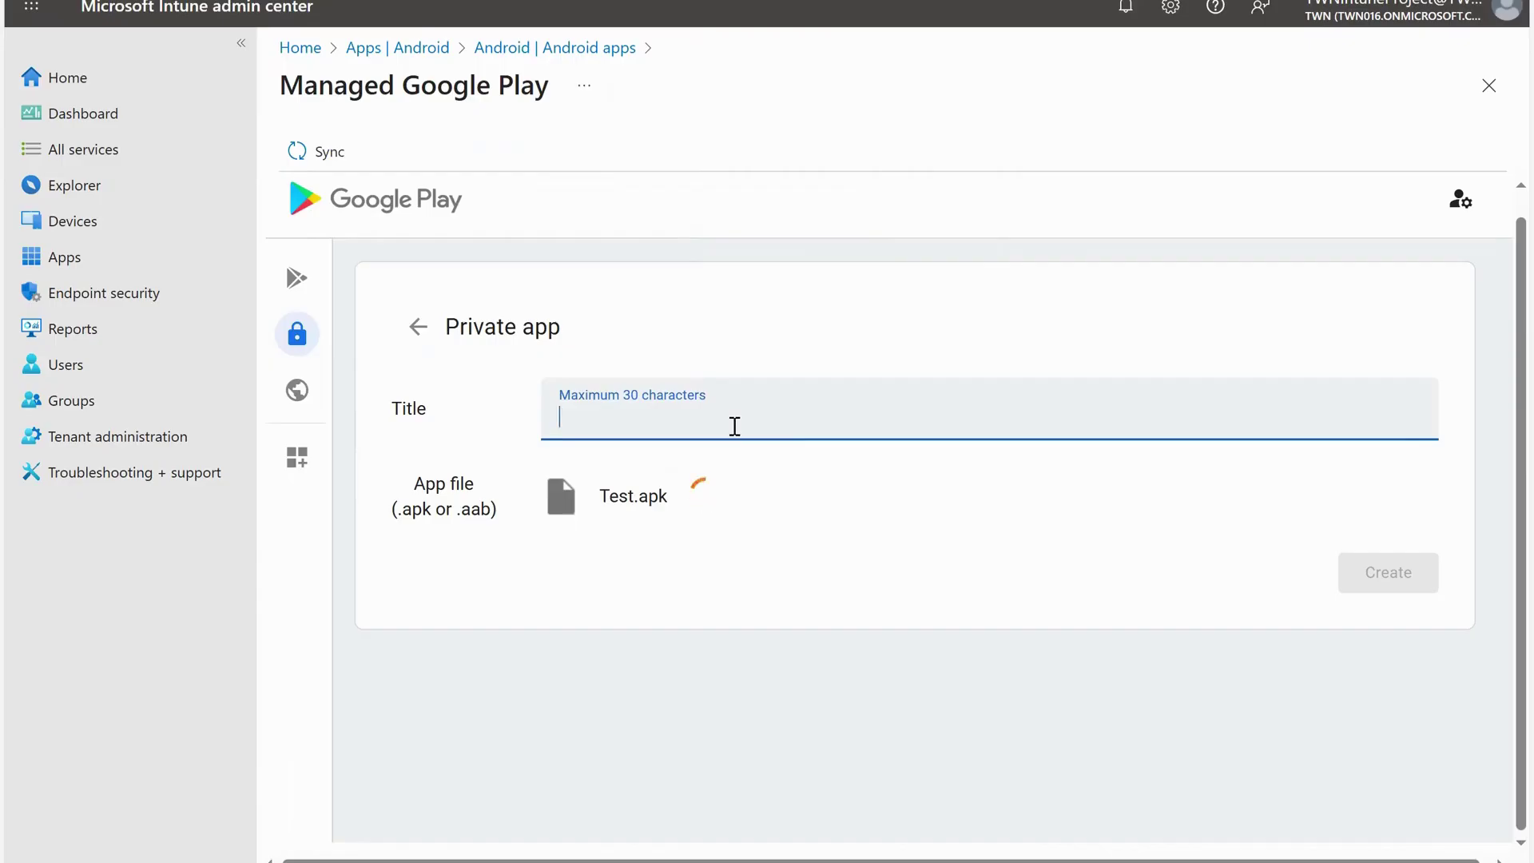
{"action": "type", "text": "Test"}
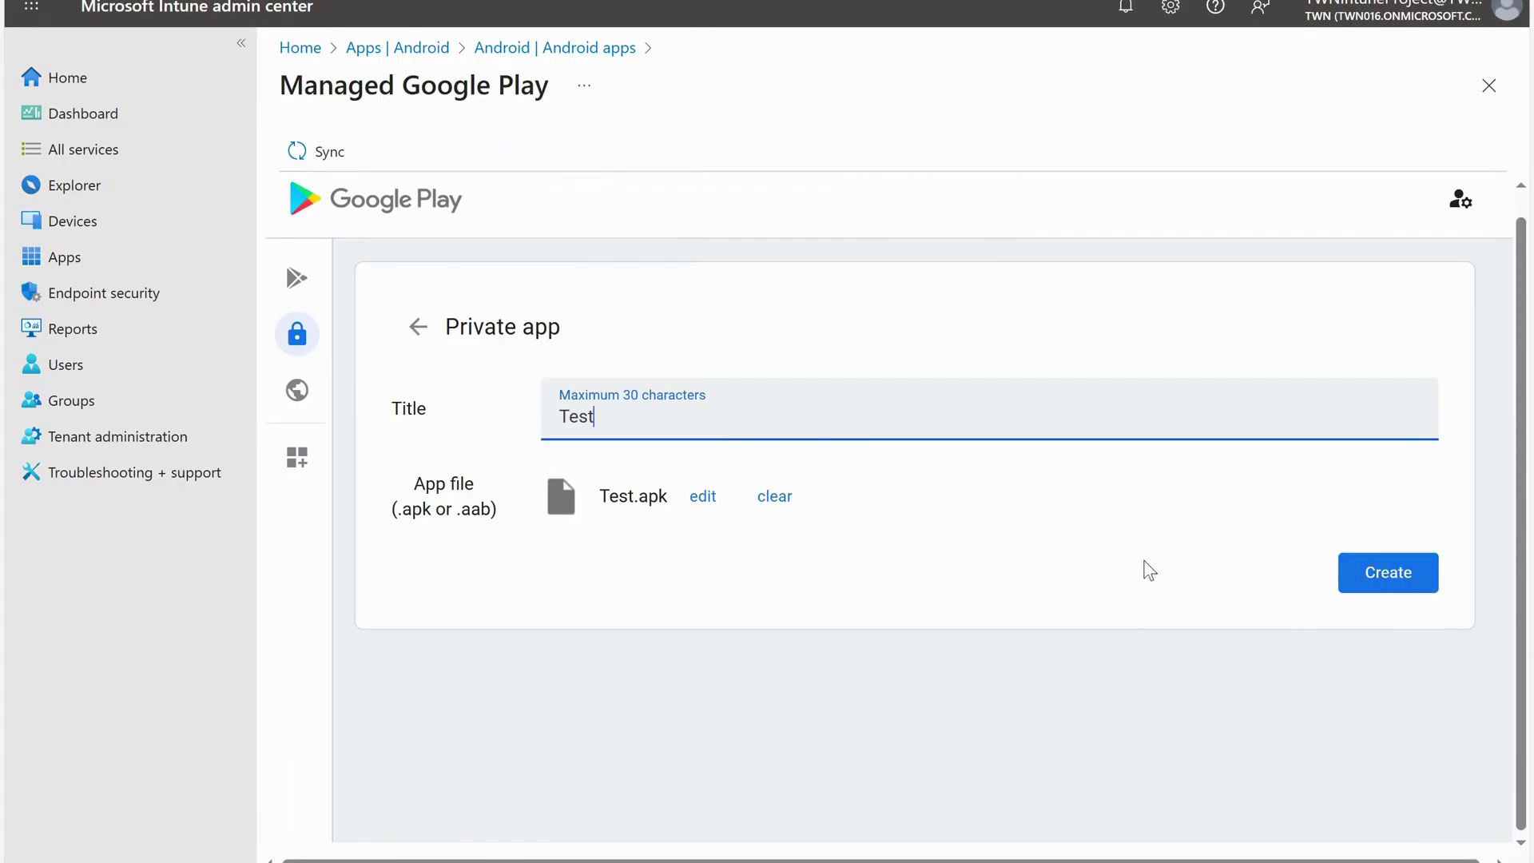
{"action": "left_click", "coordinate": [1390, 575]}
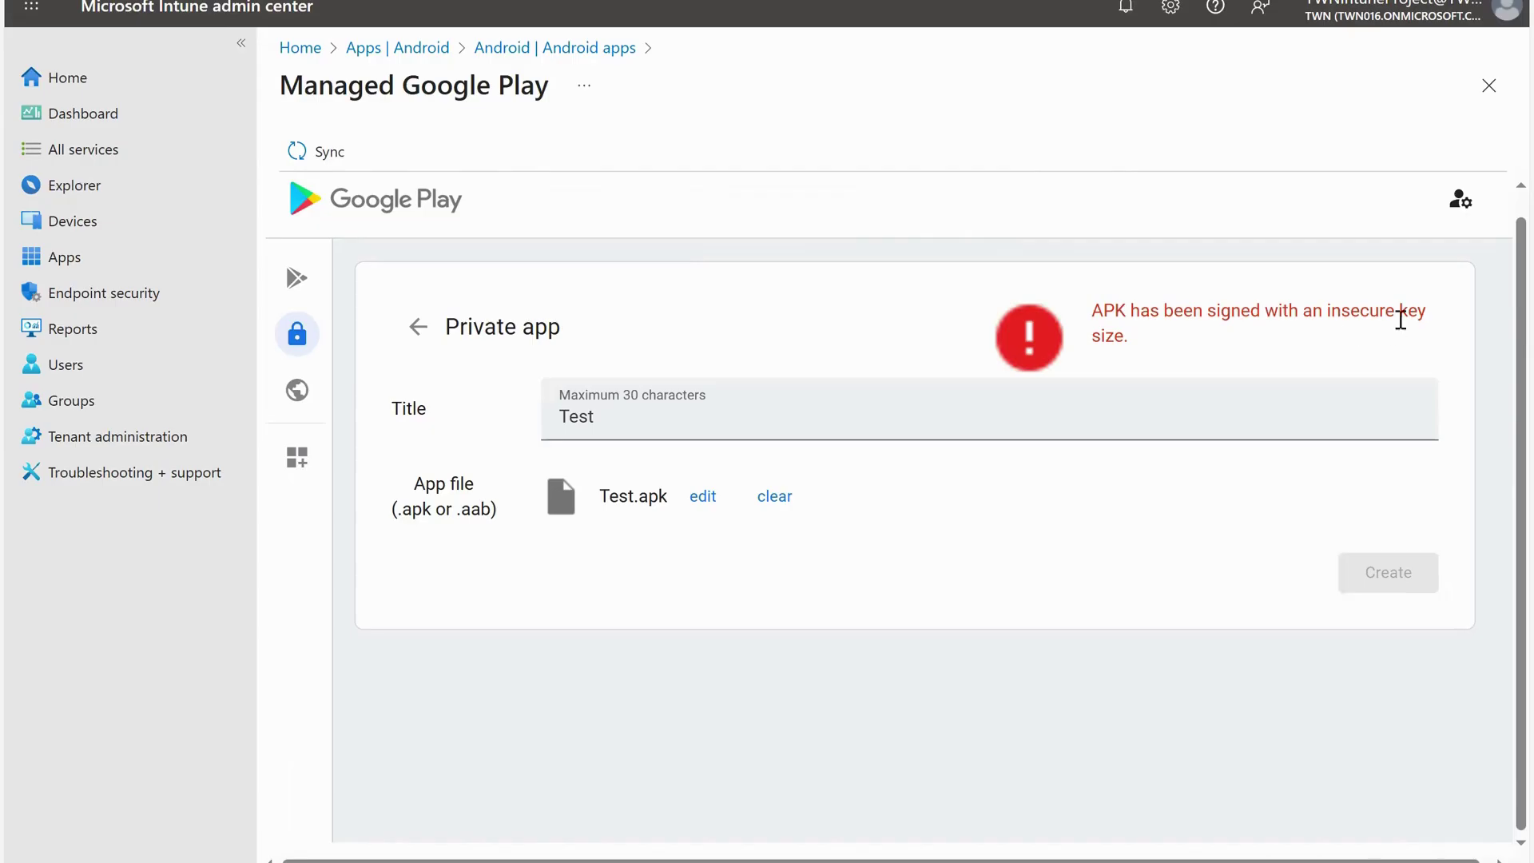
Examine the error text on the private app form and close the Managed Google Play page
{"action": "left_click_drag", "start_coordinate": [1129, 340], "coordinate": [1092, 308]}
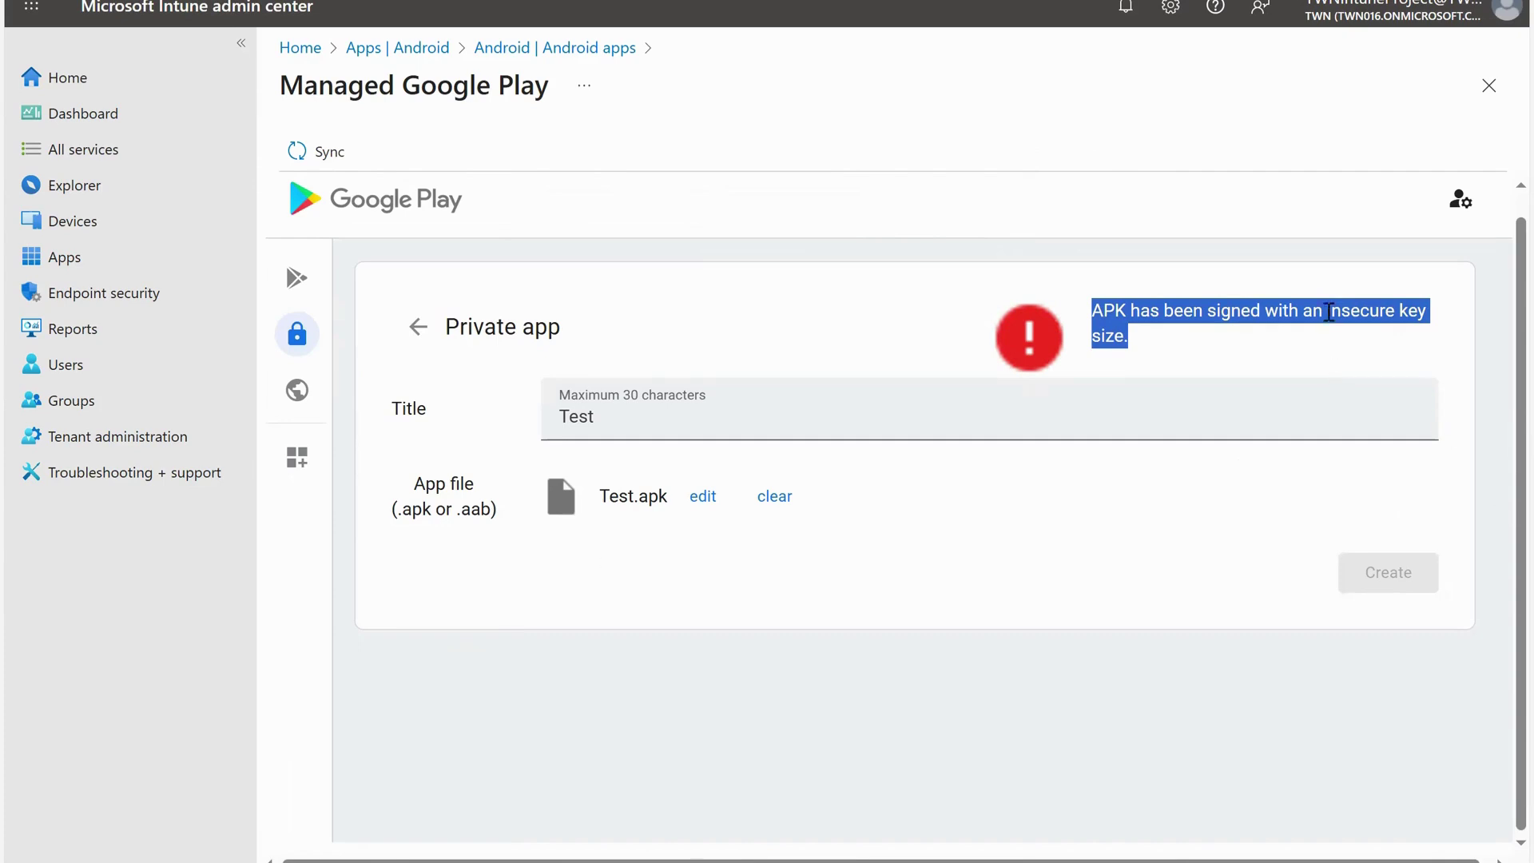
{"action": "left_click", "coordinate": [1138, 351]}
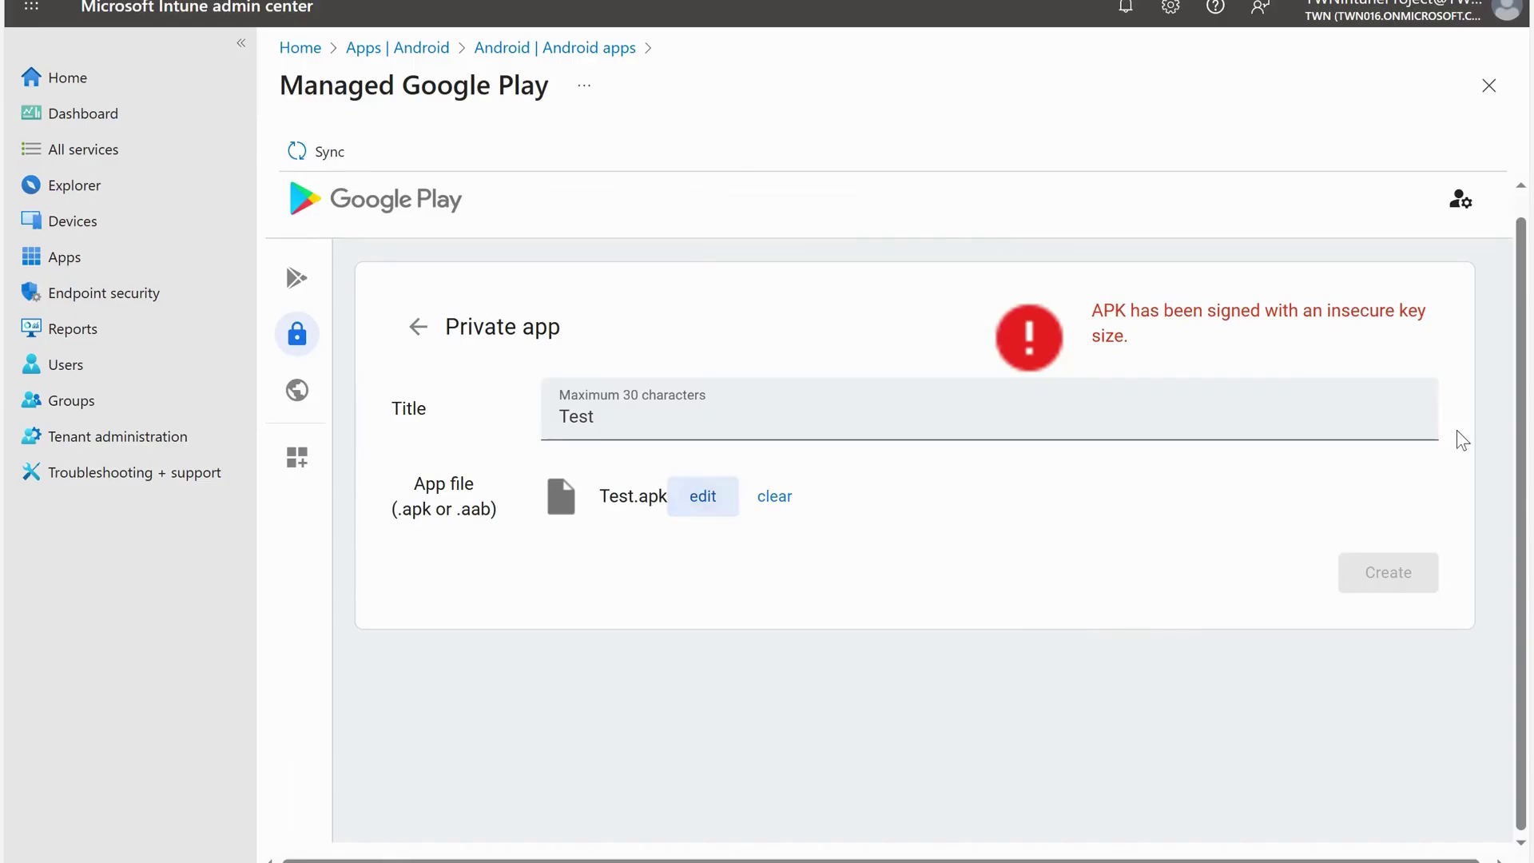
{"action": "left_click_drag", "start_coordinate": [1133, 337], "coordinate": [1096, 310]}
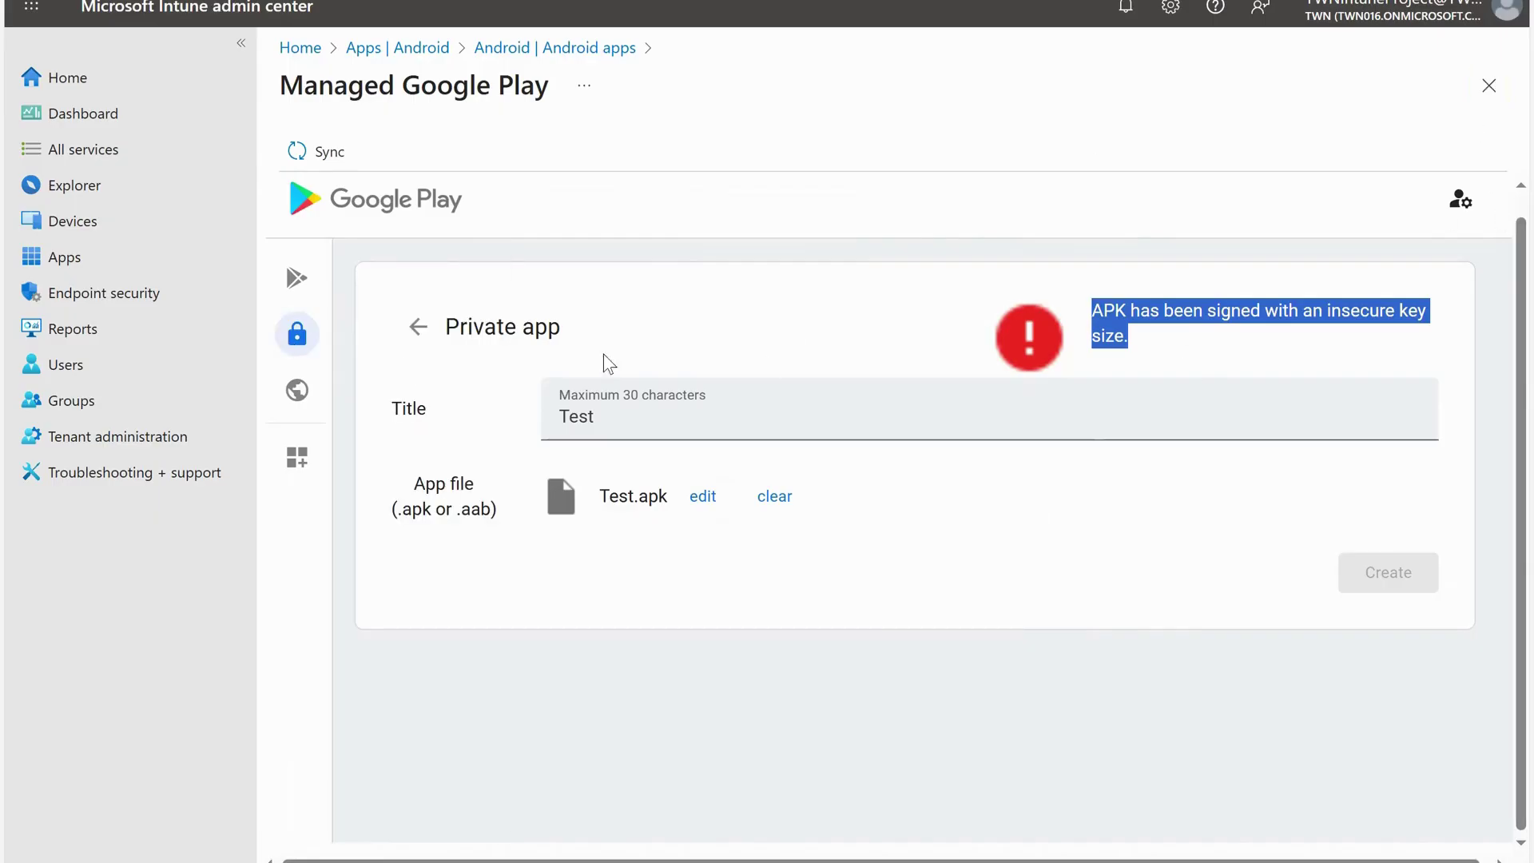
{"action": "left_click", "coordinate": [1488, 86]}
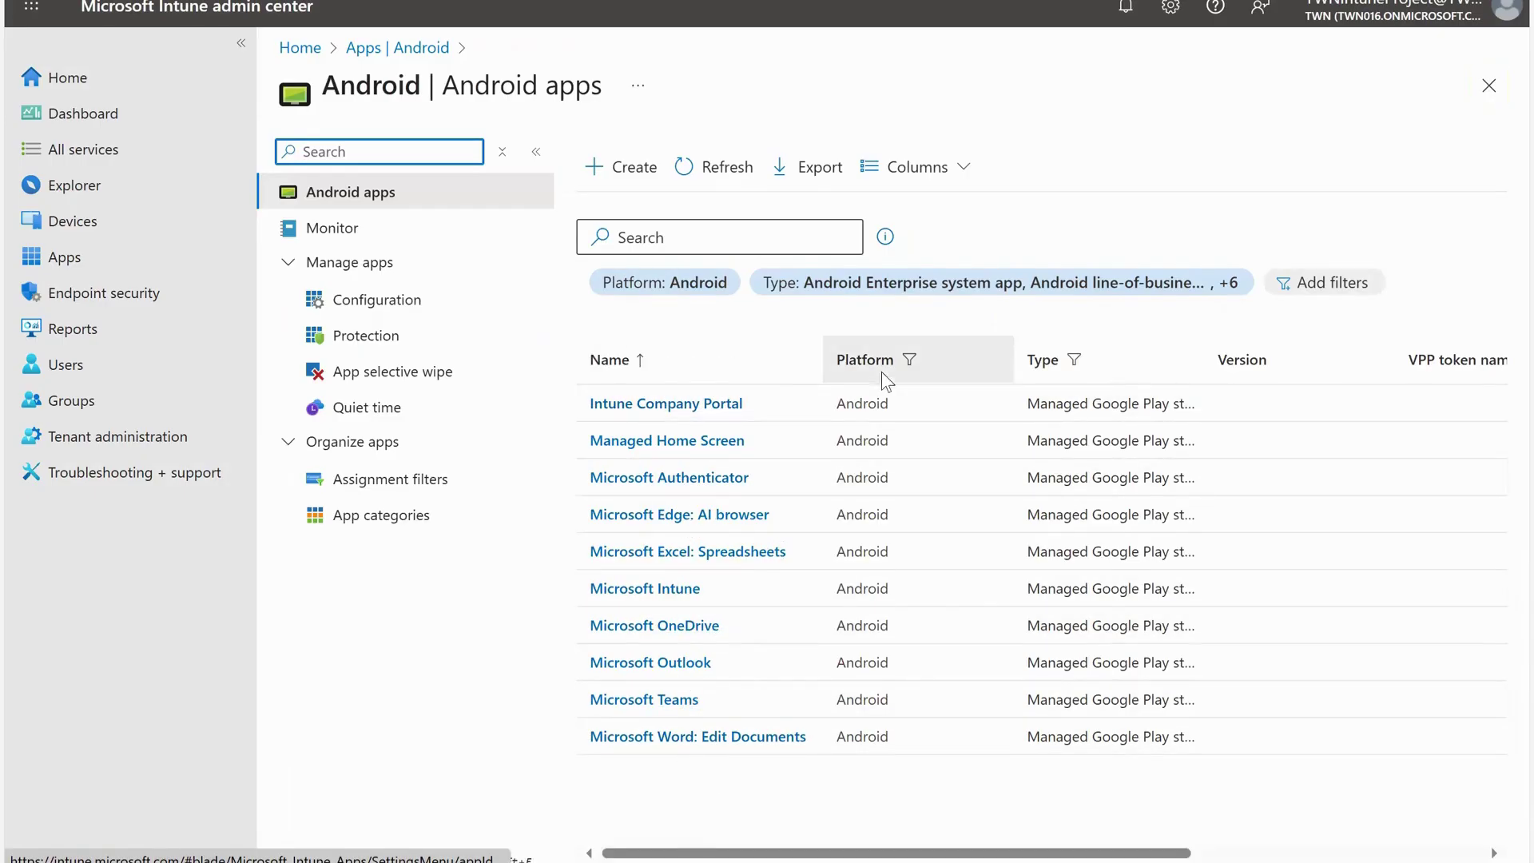
Widen the Name column in the Android apps list and open the Intune Company Portal app's assignments for editing
{"action": "left_click_drag", "start_coordinate": [858, 353], "coordinate": [898, 354]}
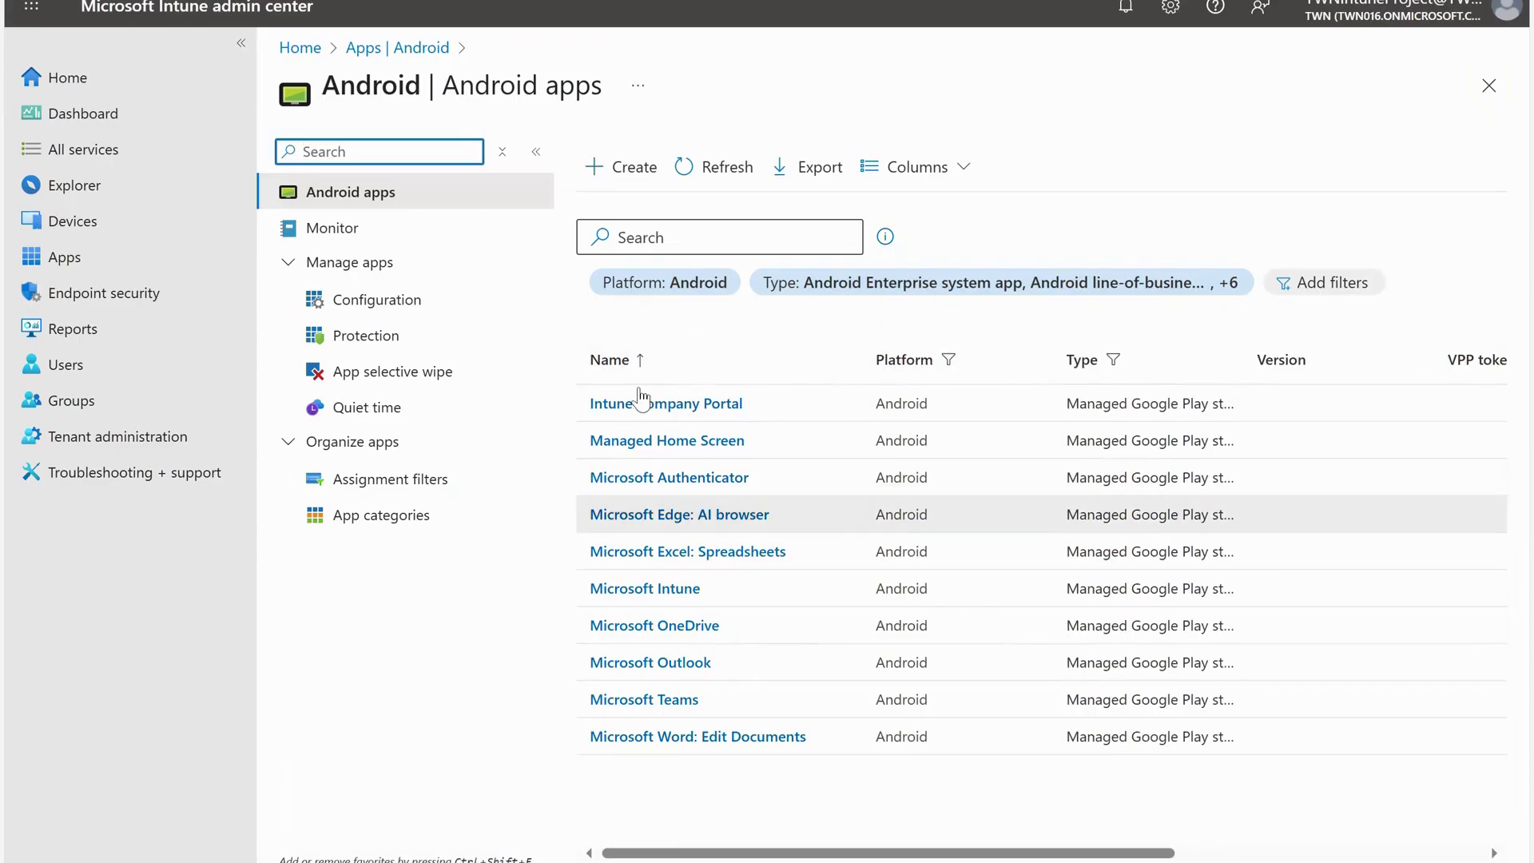
{"action": "left_click", "coordinate": [687, 163]}
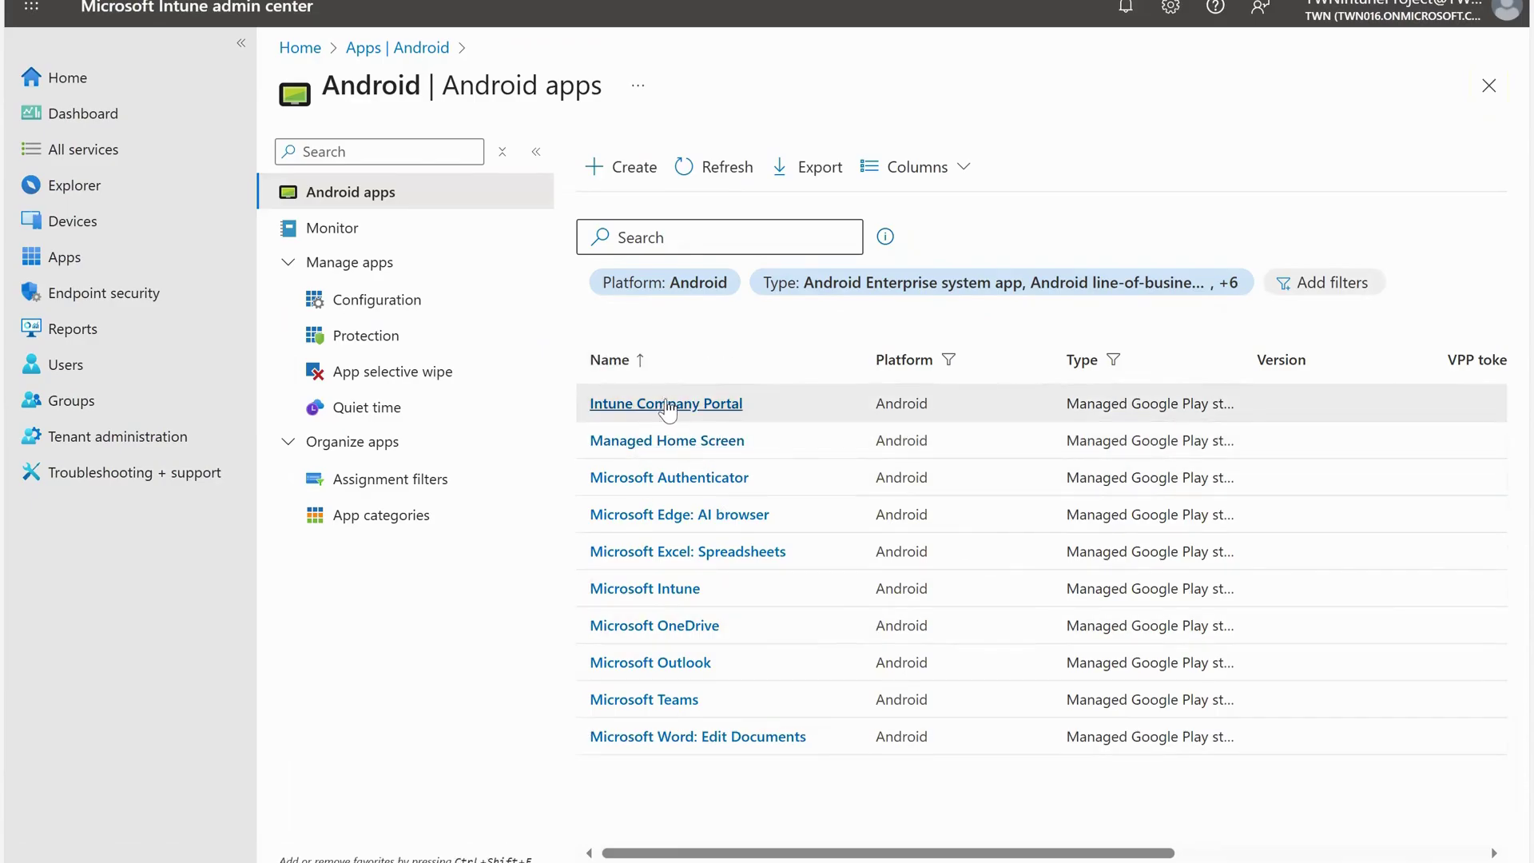
{"action": "left_click", "coordinate": [670, 407]}
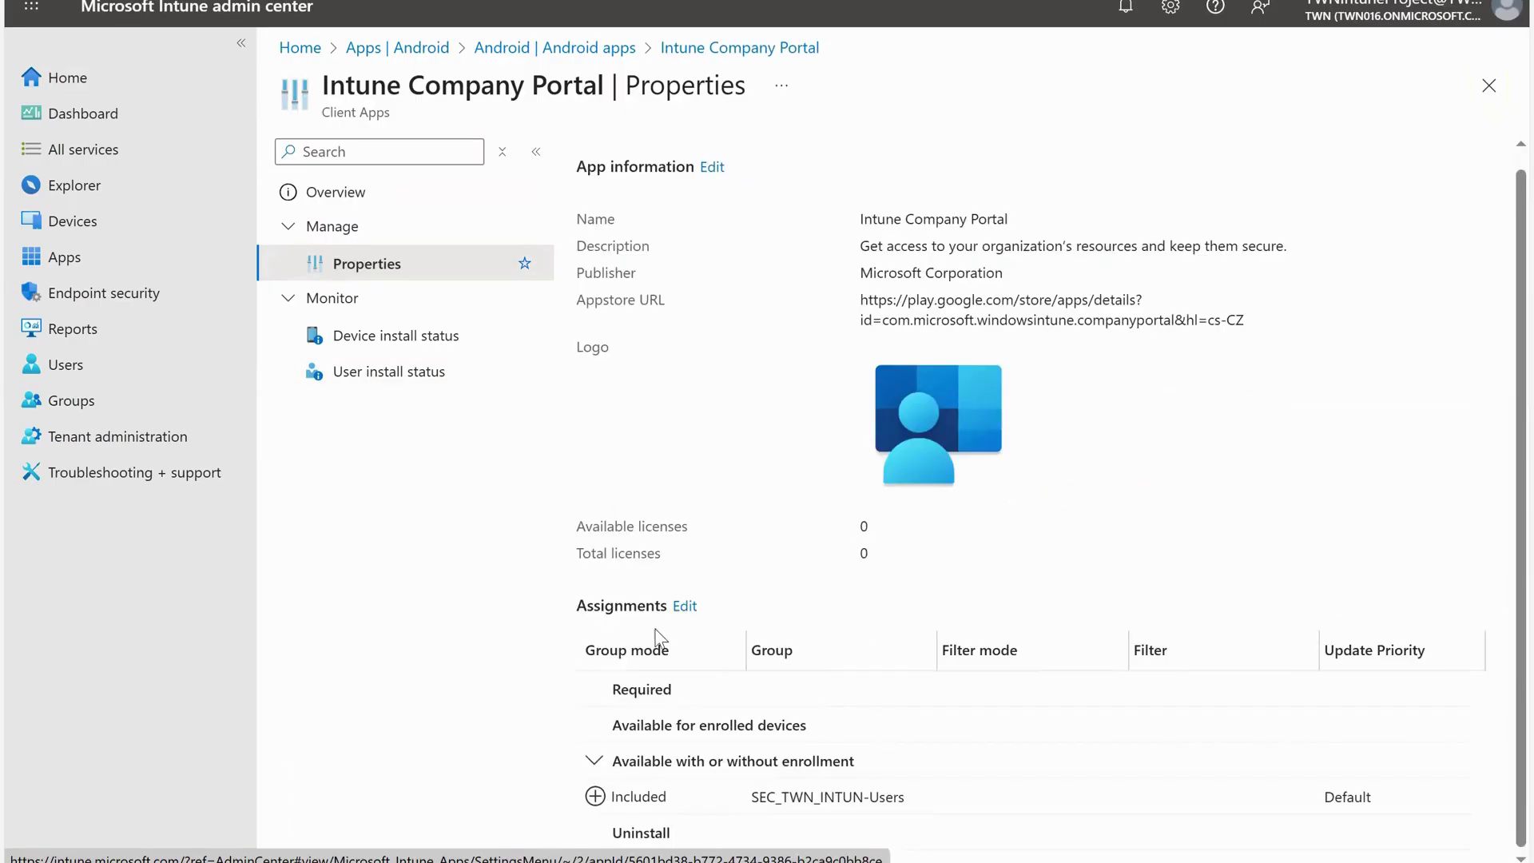
{"action": "left_click", "coordinate": [685, 606]}
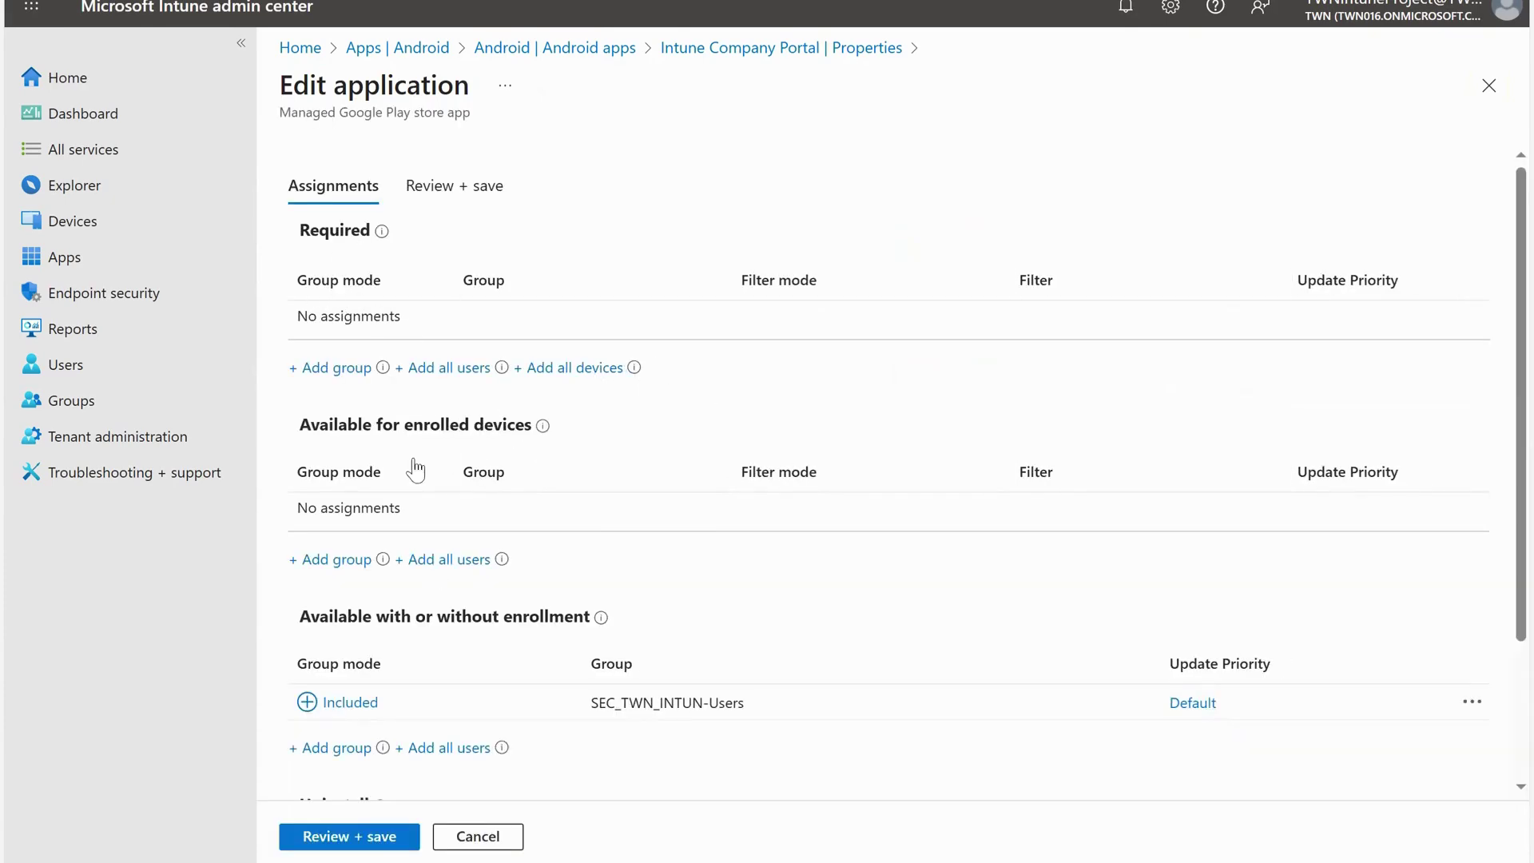
Review the Required, Available and Uninstall assignment sections of Intune Company Portal, and leave the app without making changes
{"action": "scroll", "coordinate": [455, 639], "scroll_direction": "down", "scroll_amount": 3}
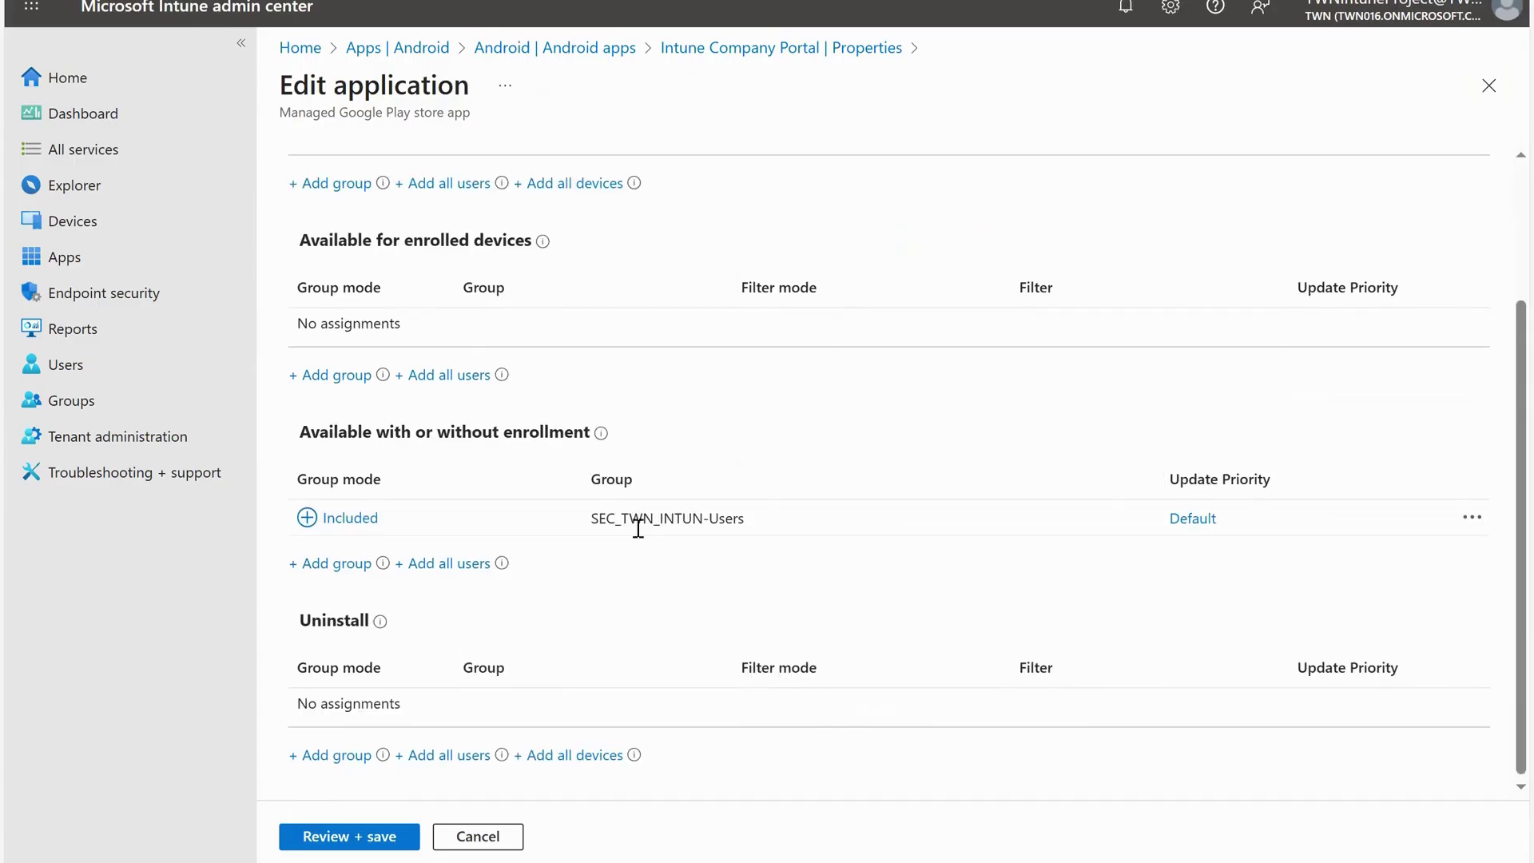
{"action": "mouse_move", "coordinate": [388, 639]}
{"action": "scroll", "coordinate": [425, 671], "scroll_direction": "up", "scroll_amount": 3}
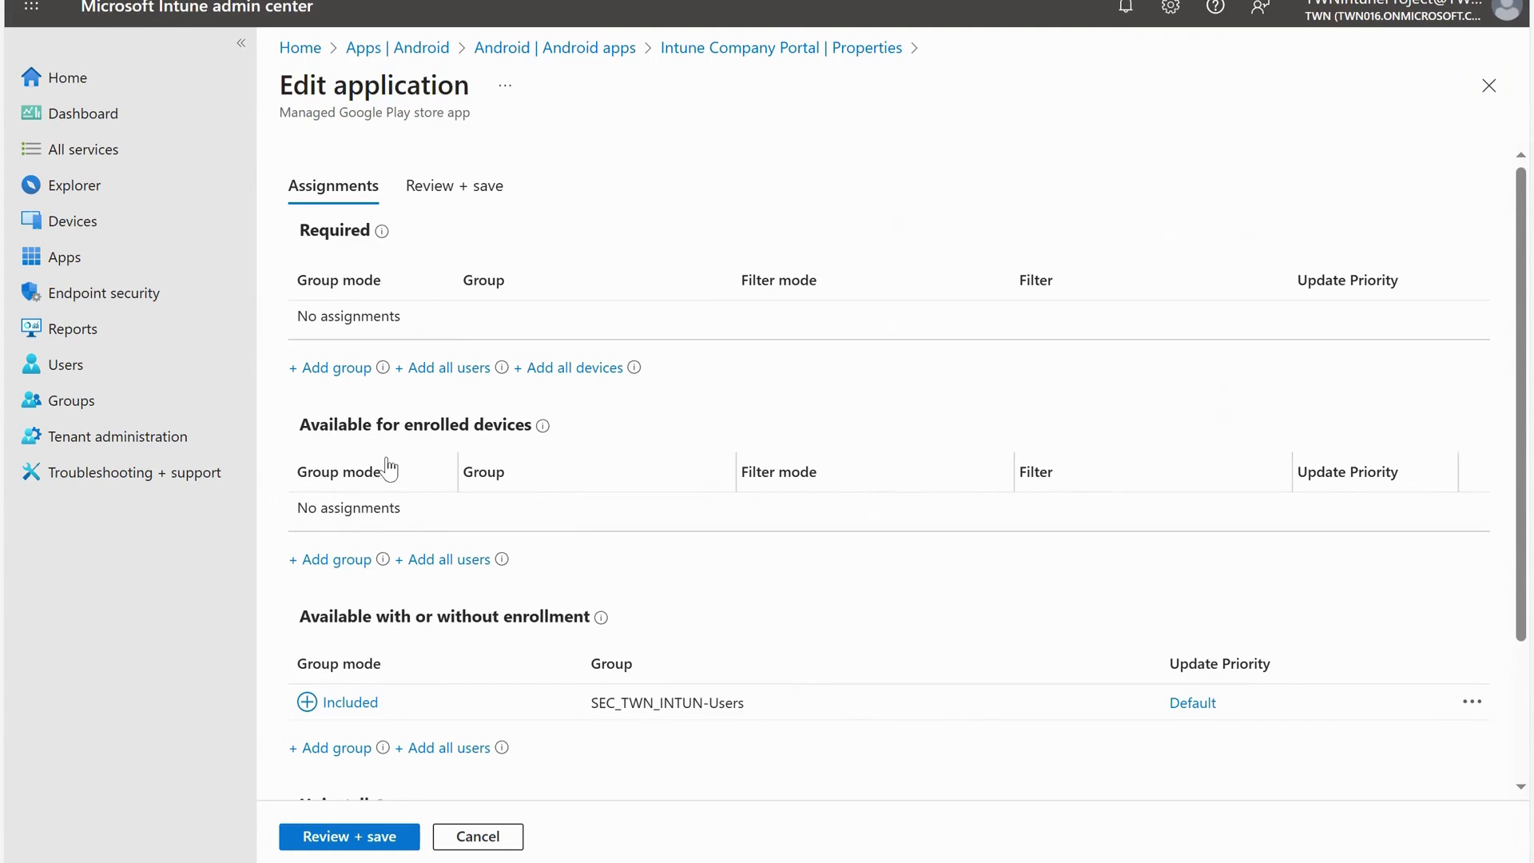
{"action": "scroll", "coordinate": [476, 483], "scroll_direction": "down", "scroll_amount": 3}
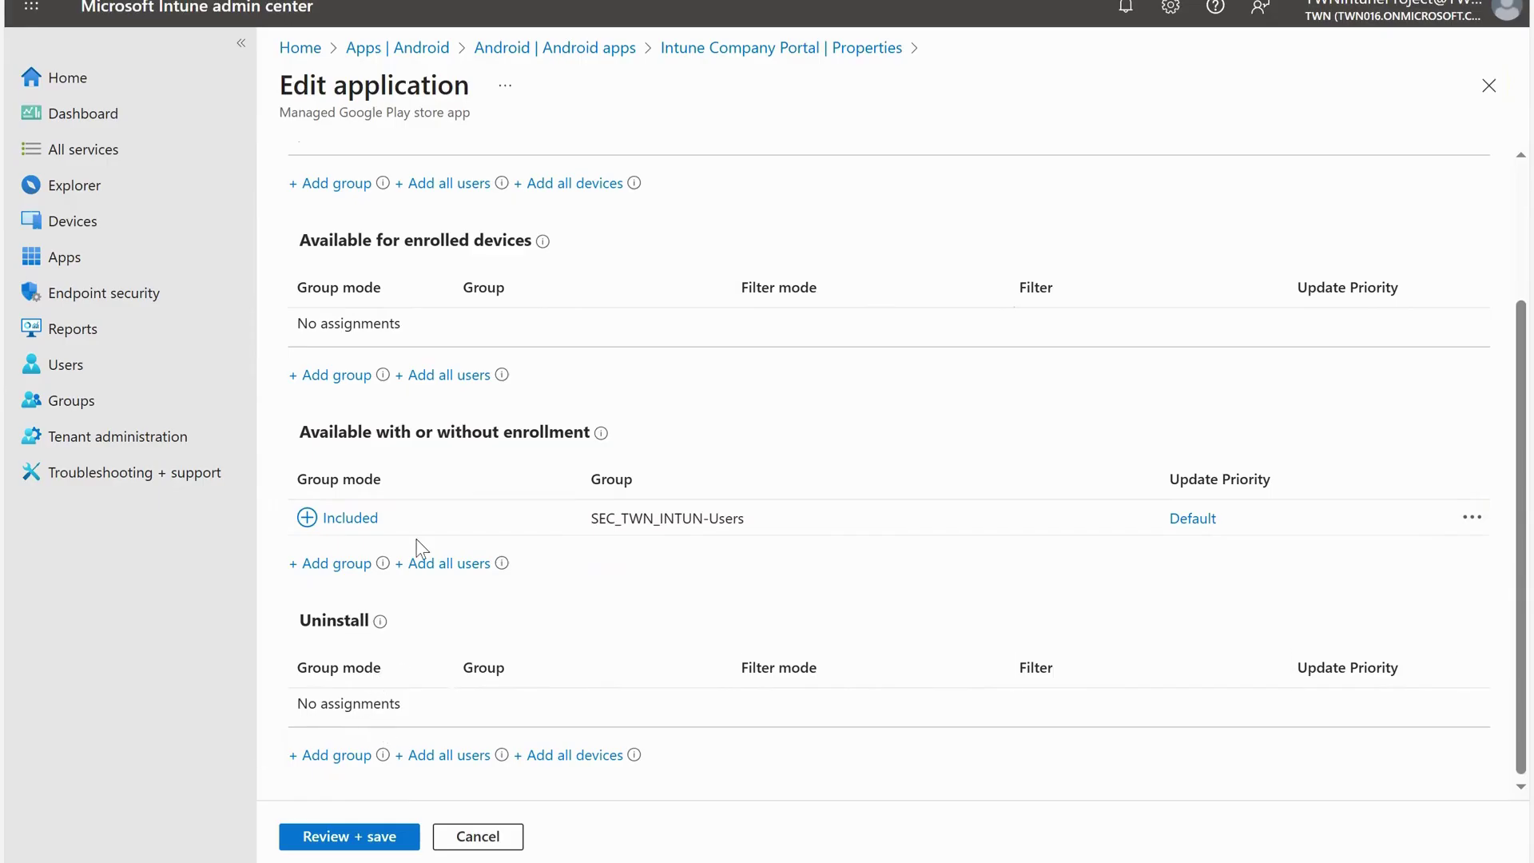
{"action": "scroll", "coordinate": [419, 539], "scroll_direction": "up", "scroll_amount": 3}
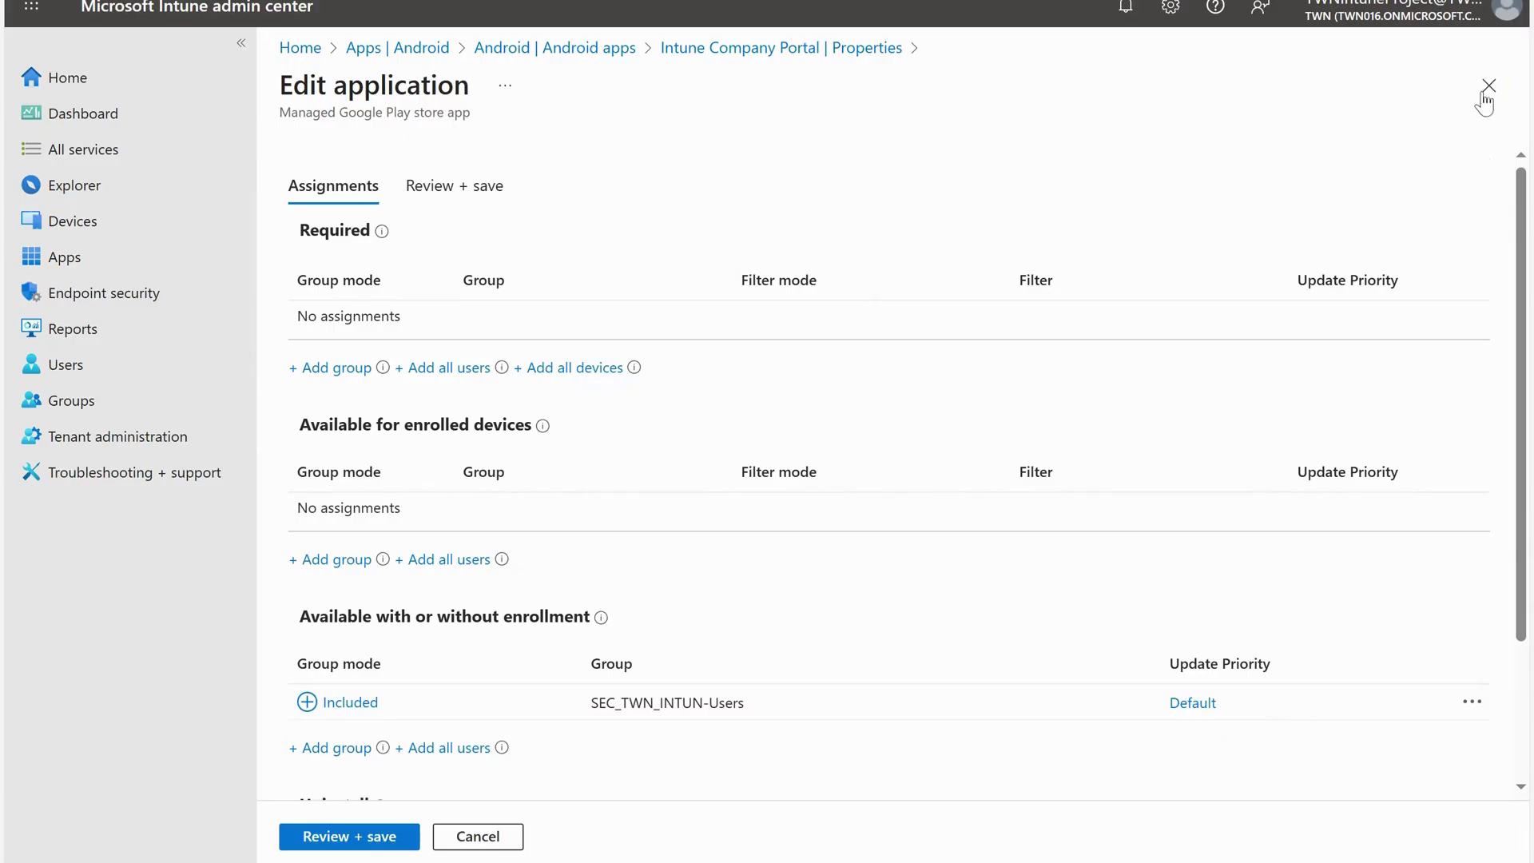
{"action": "left_click", "coordinate": [1488, 86]}
{"action": "left_click", "coordinate": [1488, 86]}
Start creating an Android app and choose Line-of-business app as the app type
{"action": "left_click", "coordinate": [94, 255]}
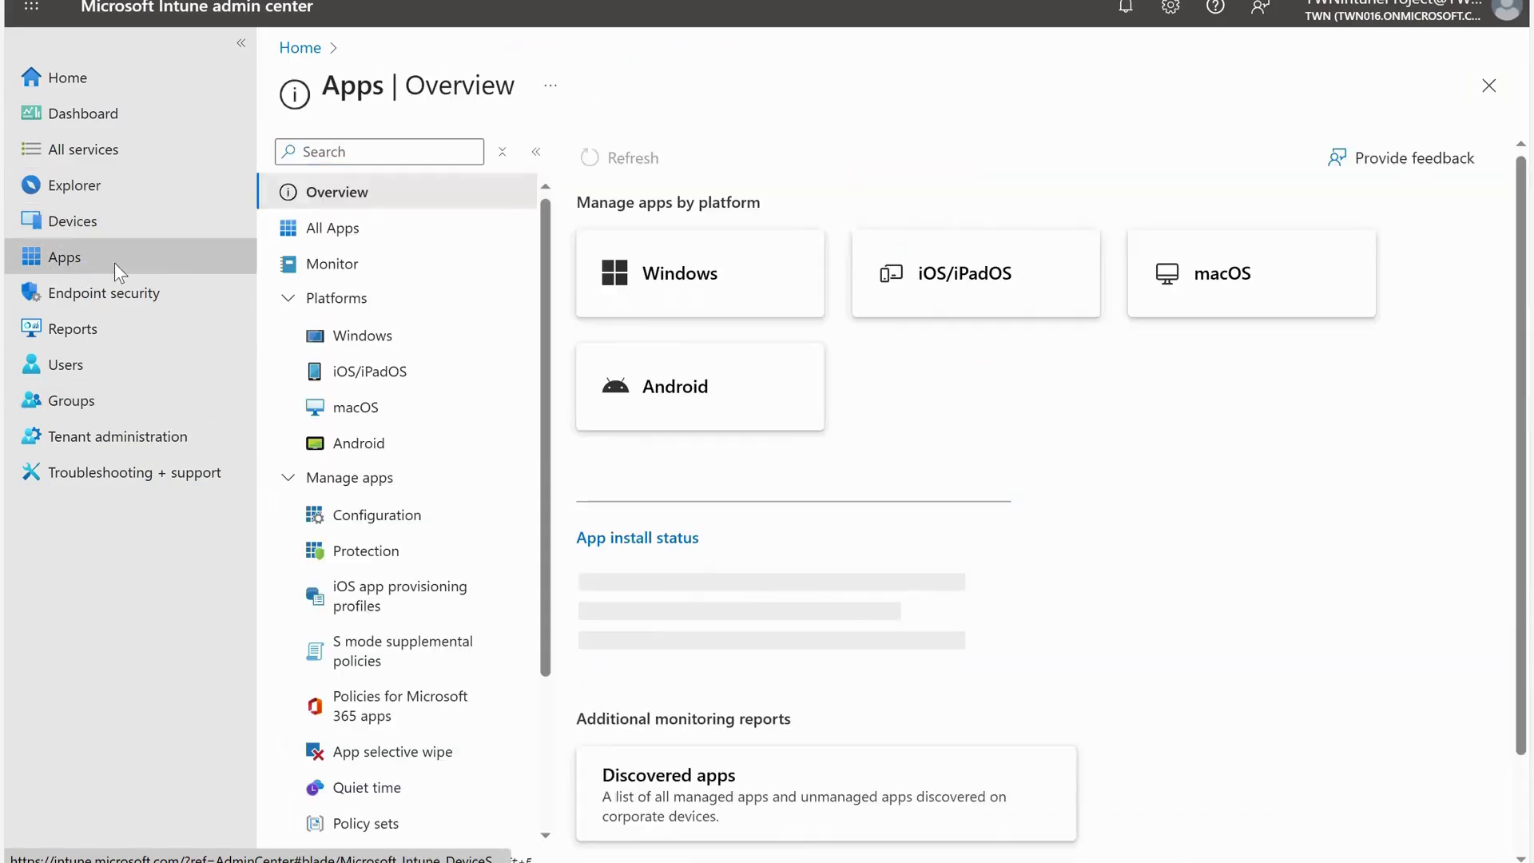
{"action": "left_click", "coordinate": [366, 455]}
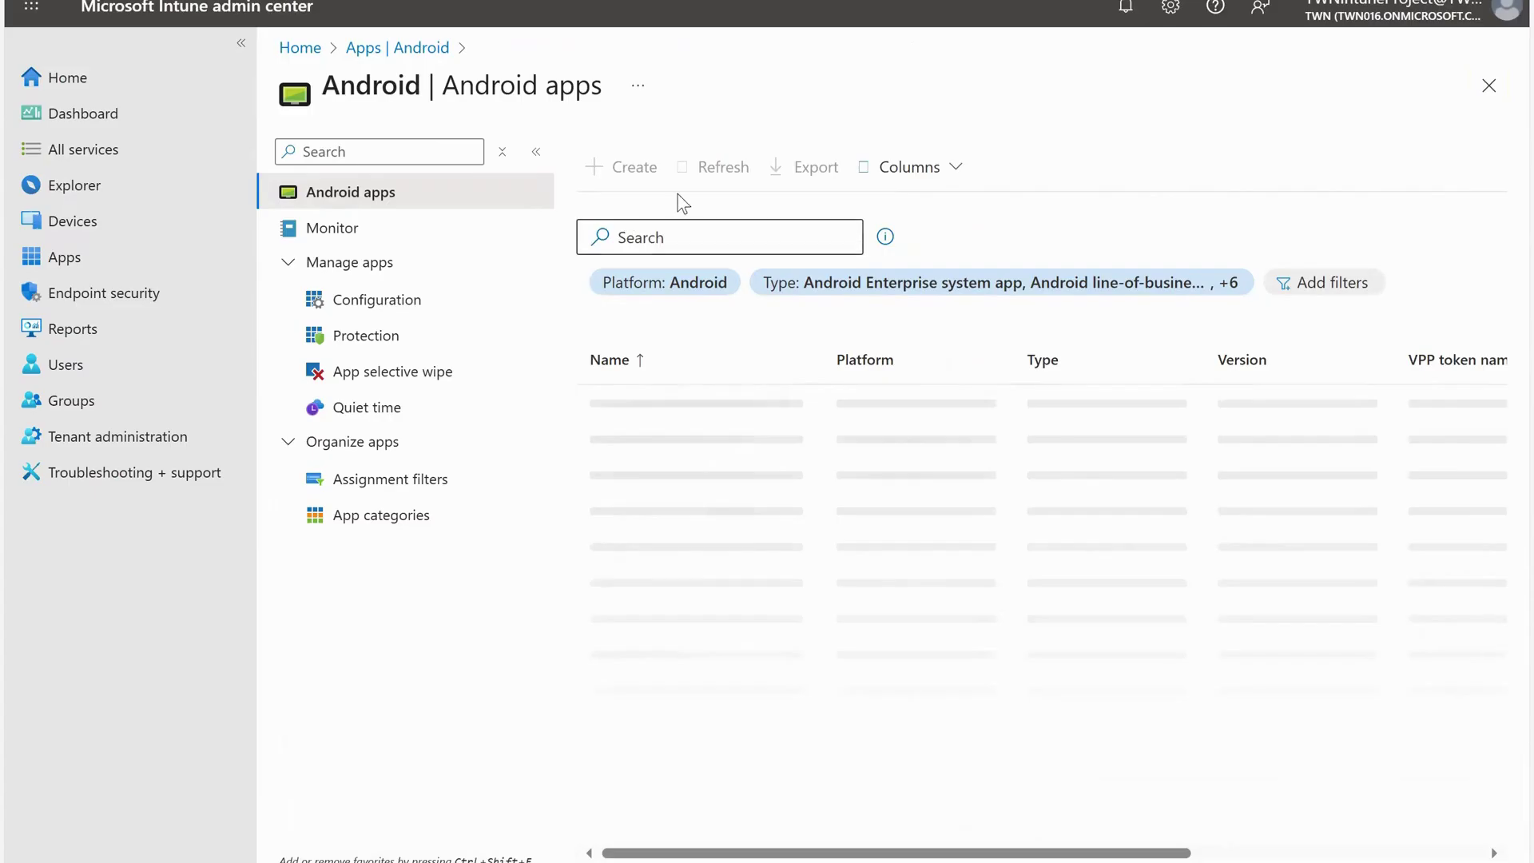
{"action": "left_click", "coordinate": [623, 185]}
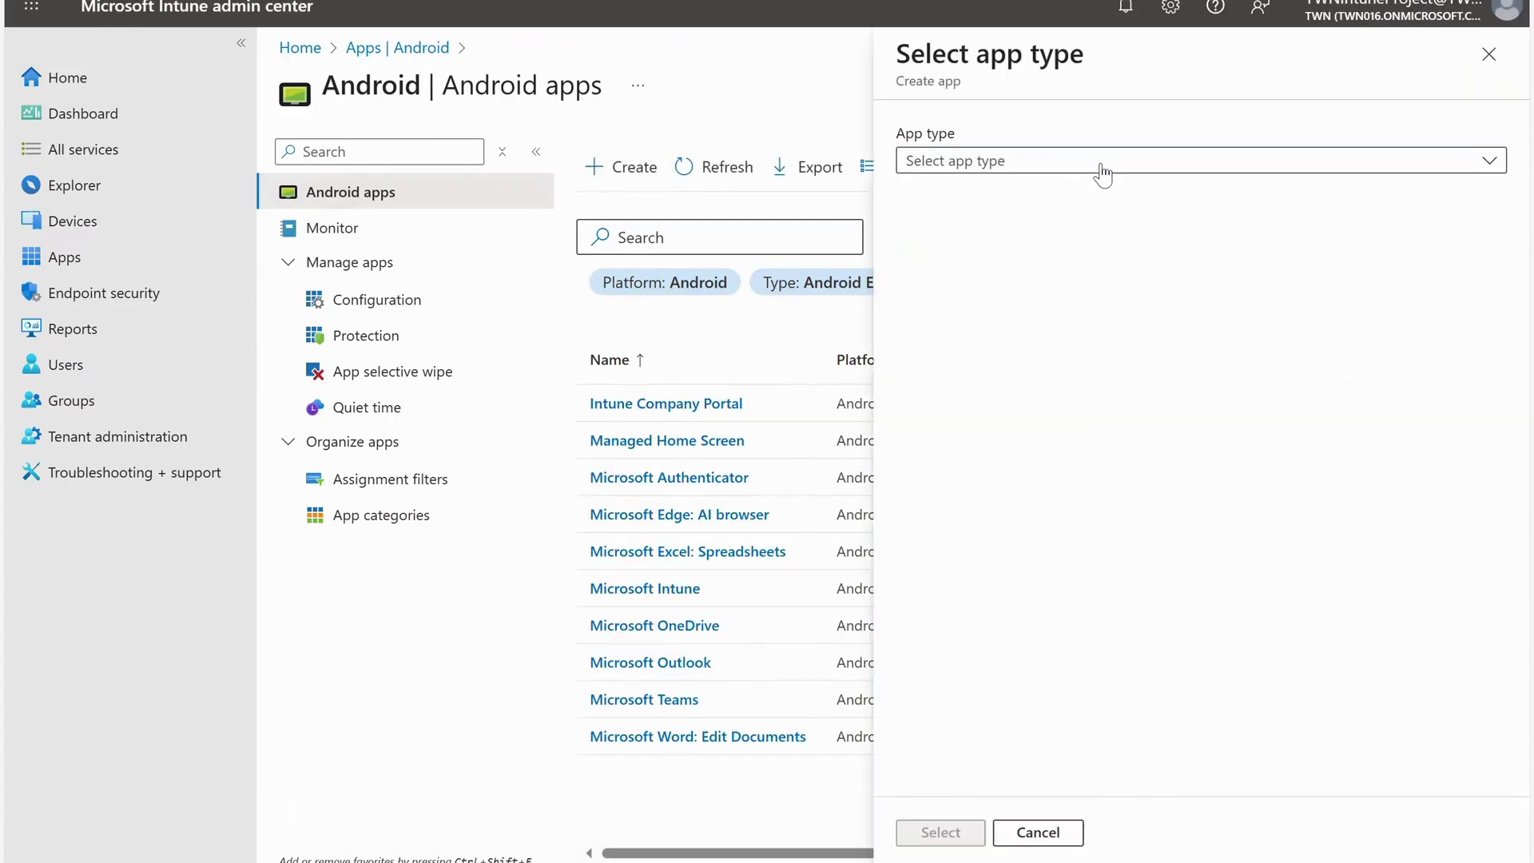
{"action": "left_click", "coordinate": [1100, 167]}
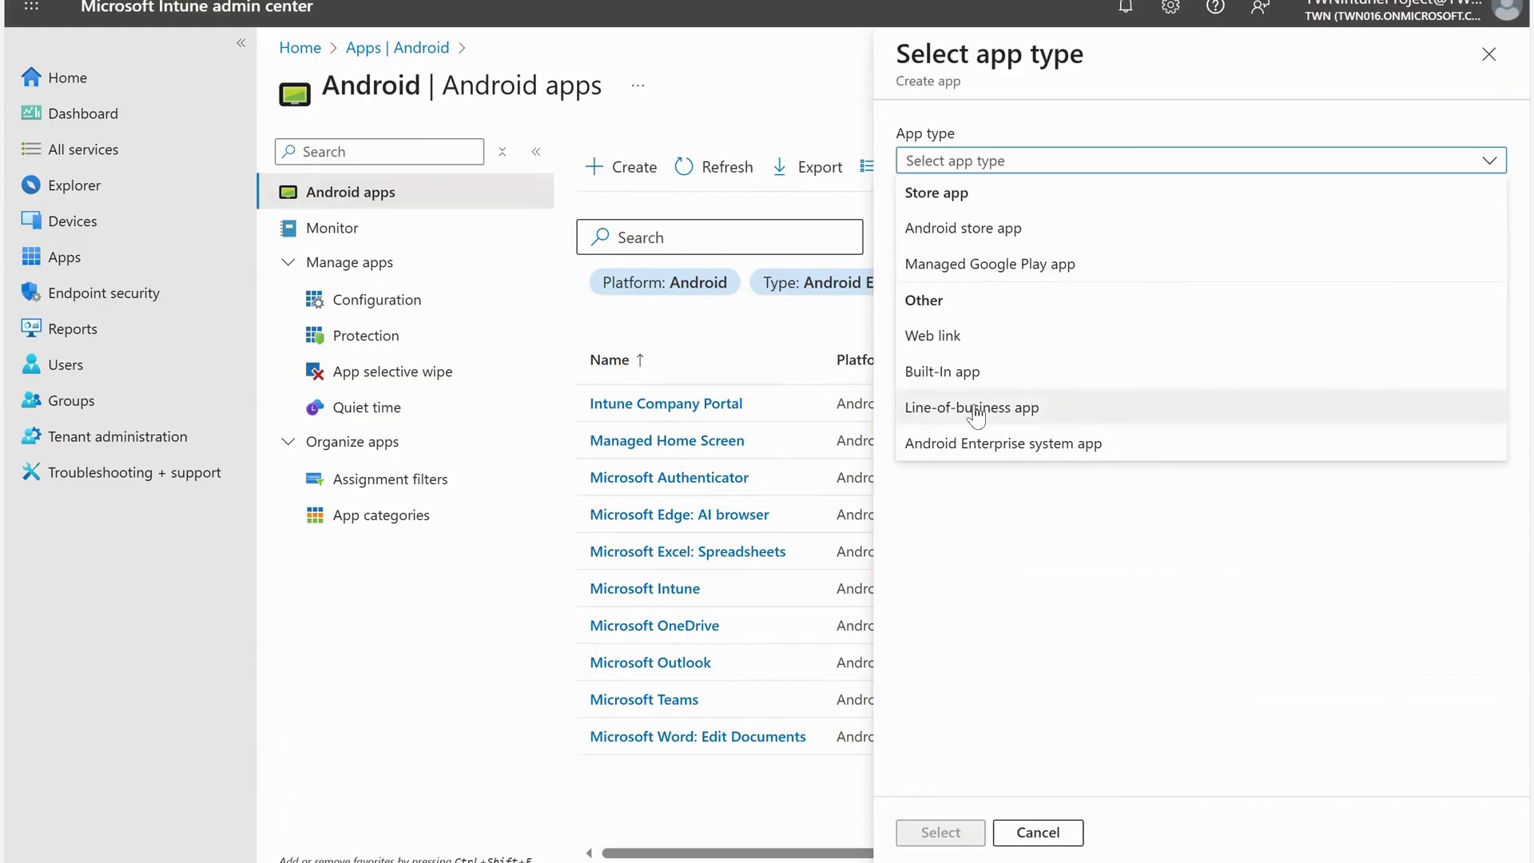
{"action": "left_click", "coordinate": [1058, 411]}
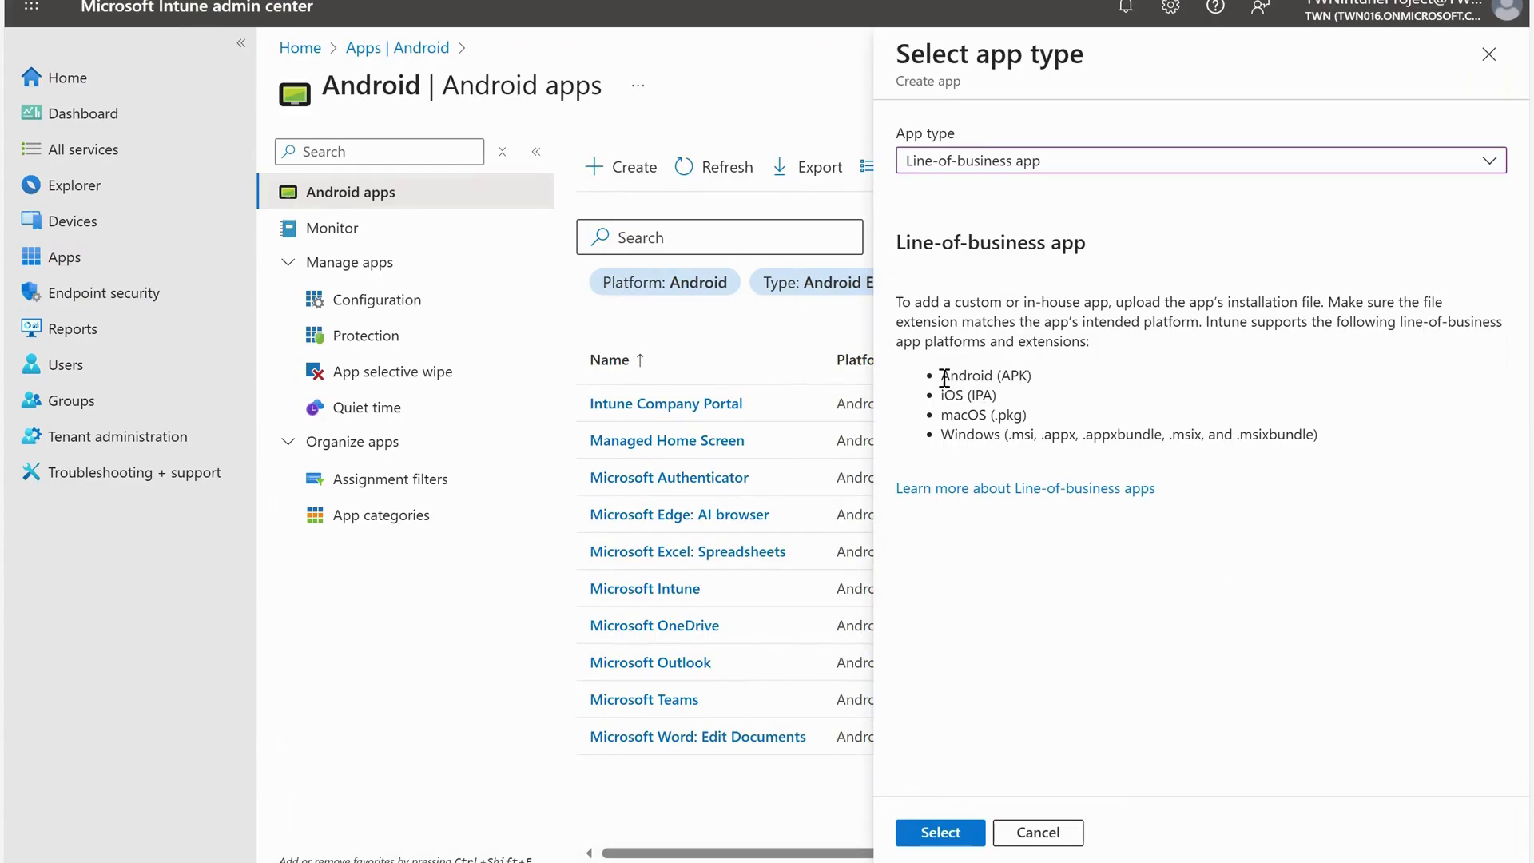
Examine the file extensions supported for Android and Windows line-of-business apps in the app type description
{"action": "left_click_drag", "start_coordinate": [941, 376], "coordinate": [1033, 375]}
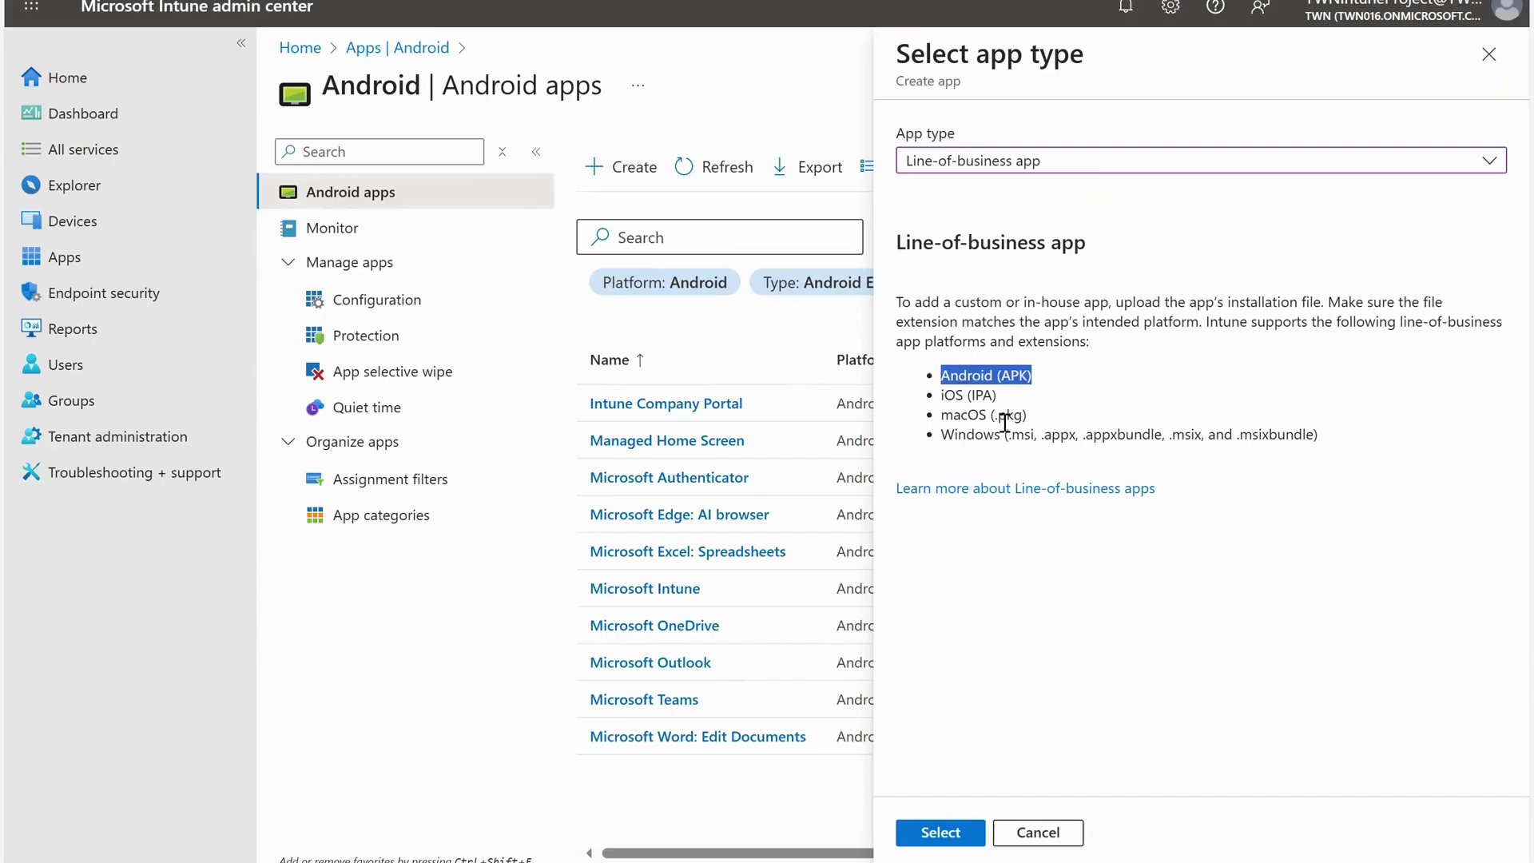
{"action": "left_click_drag", "start_coordinate": [1008, 434], "coordinate": [1318, 438]}
{"action": "left_click", "coordinate": [1282, 548]}
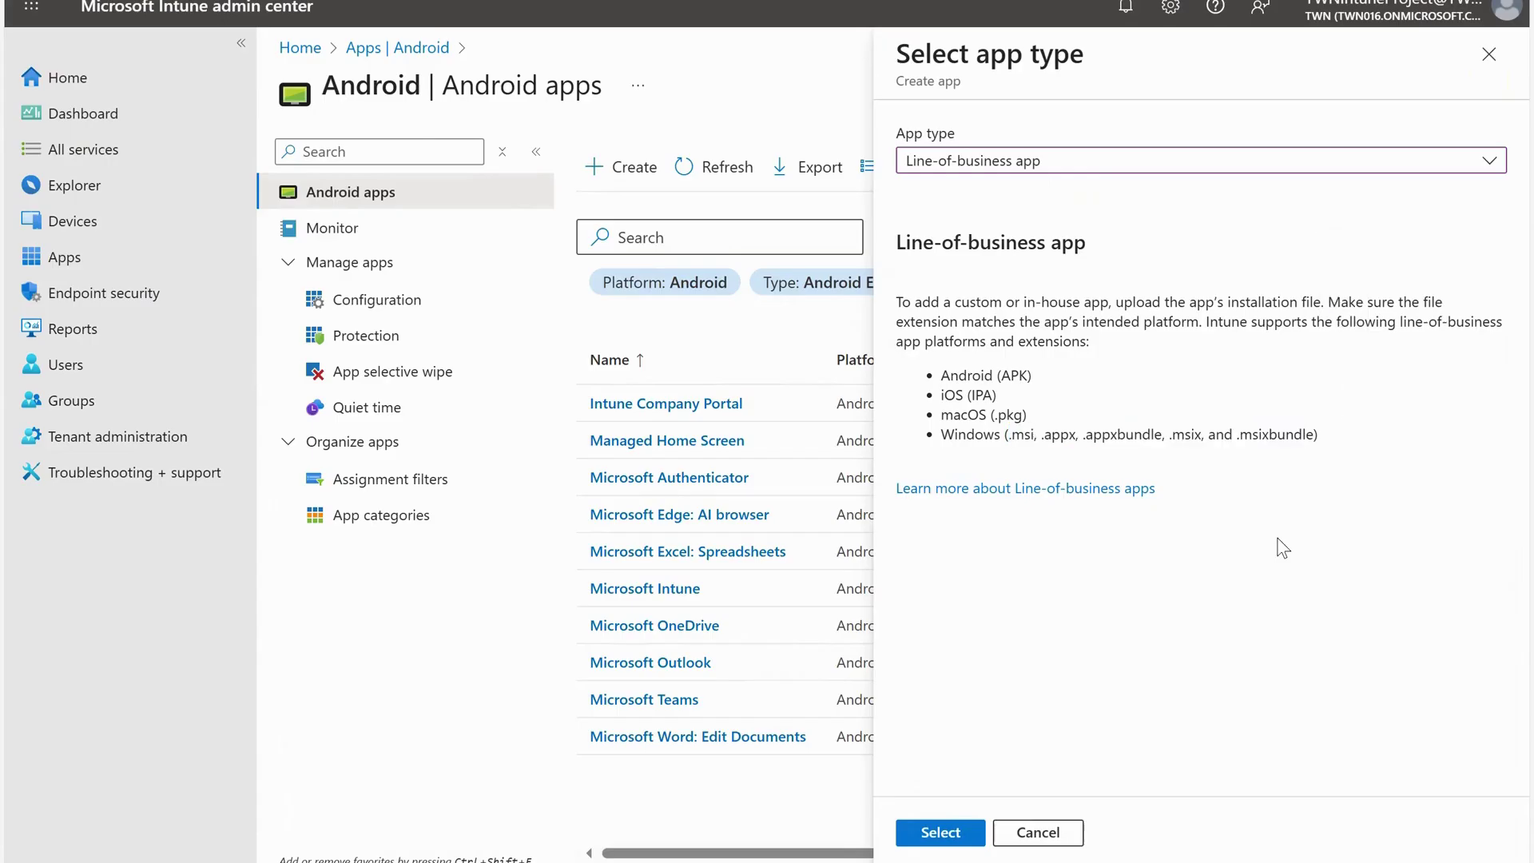
Confirm the line-of-business app type and load Test.apk from Downloads as the app package file
{"action": "left_click", "coordinate": [968, 836]}
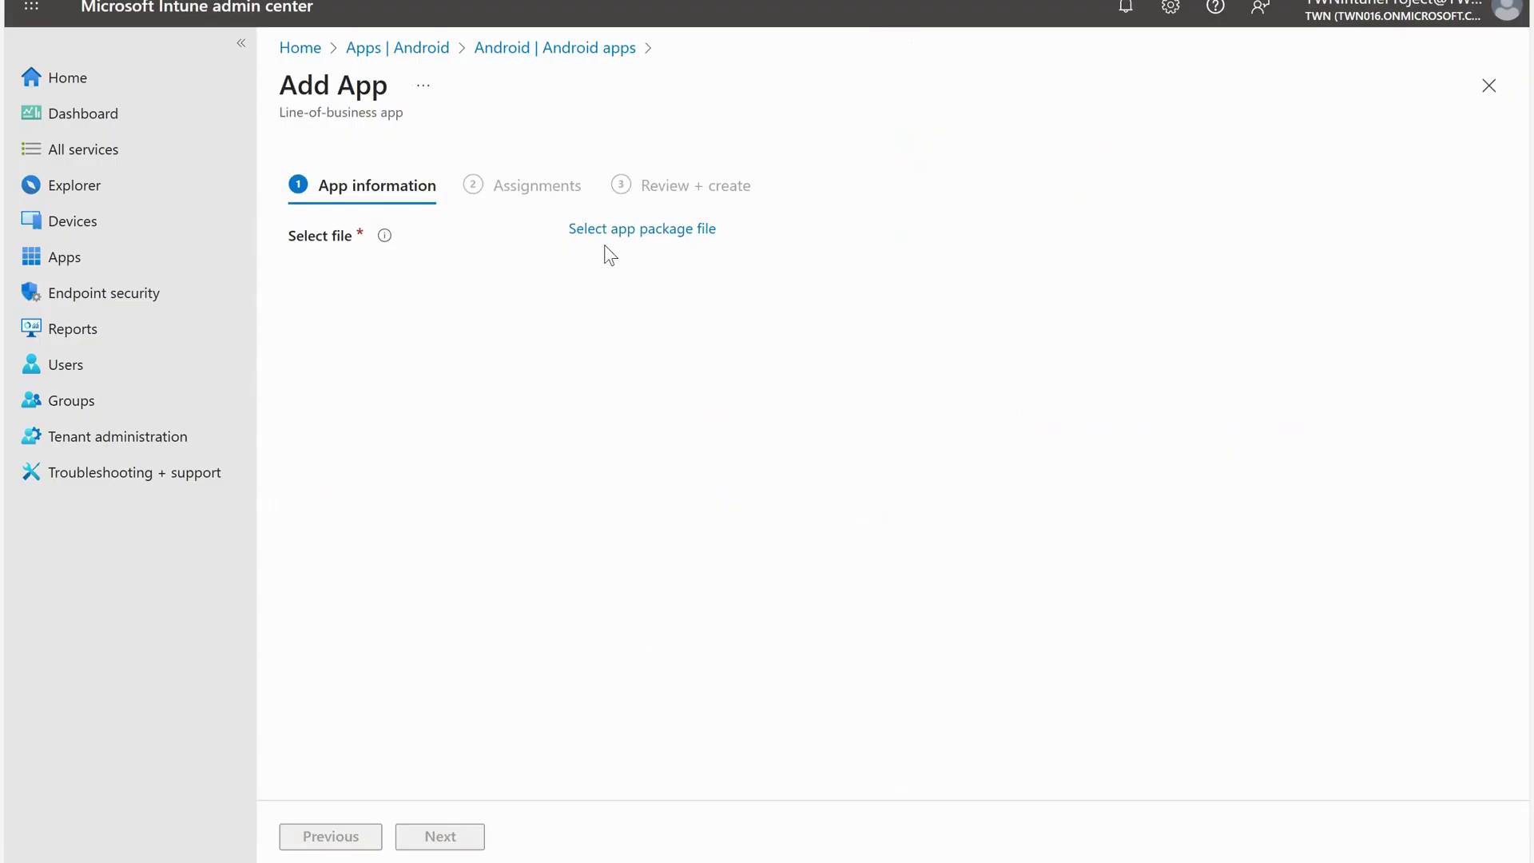
{"action": "left_click", "coordinate": [654, 230]}
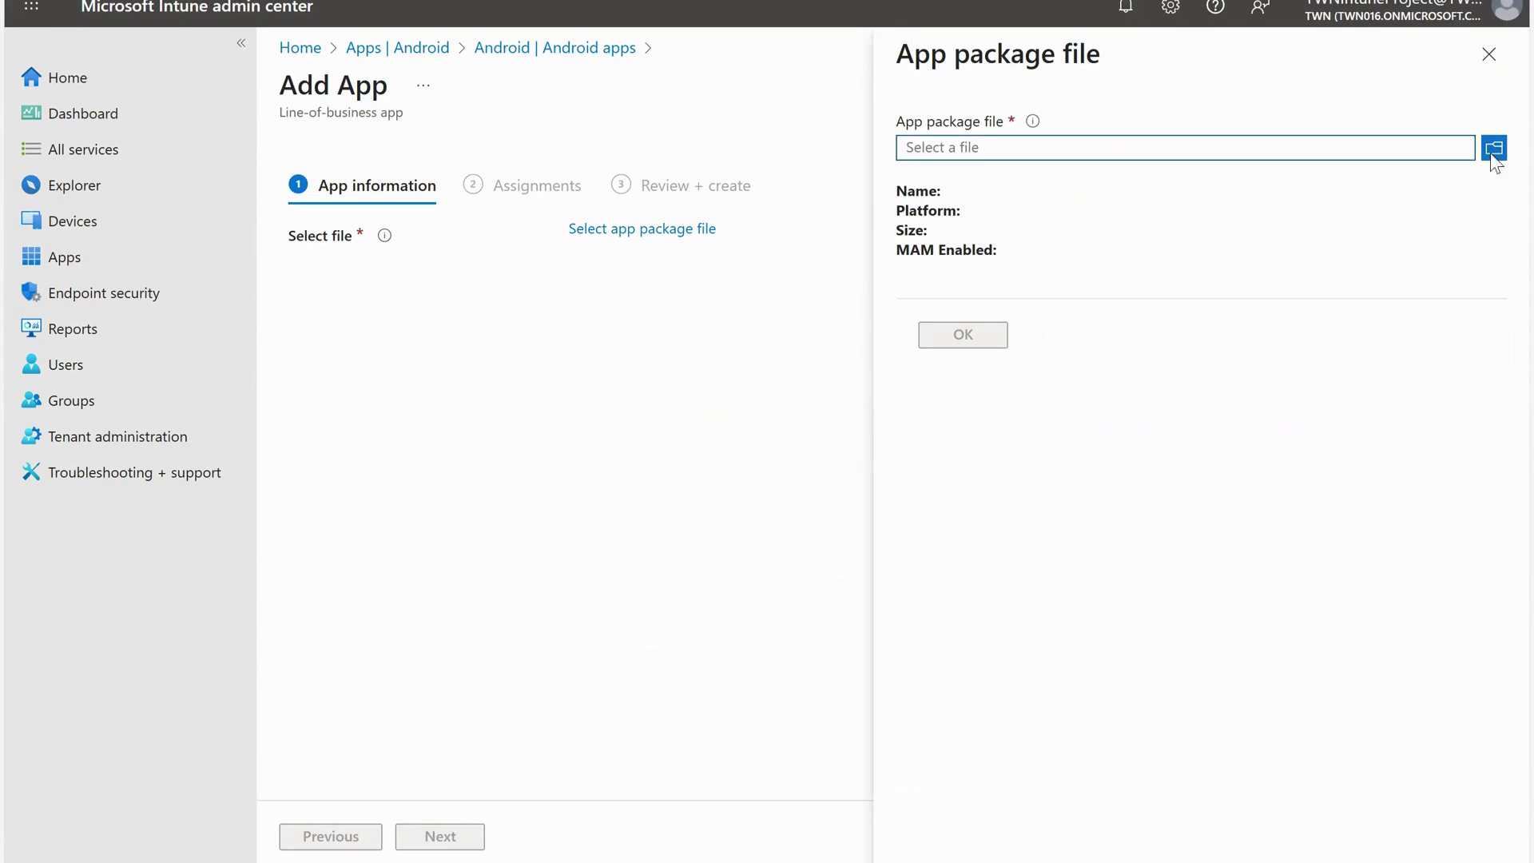
{"action": "left_click", "coordinate": [282, 83]}
{"action": "left_click", "coordinate": [528, 370]}
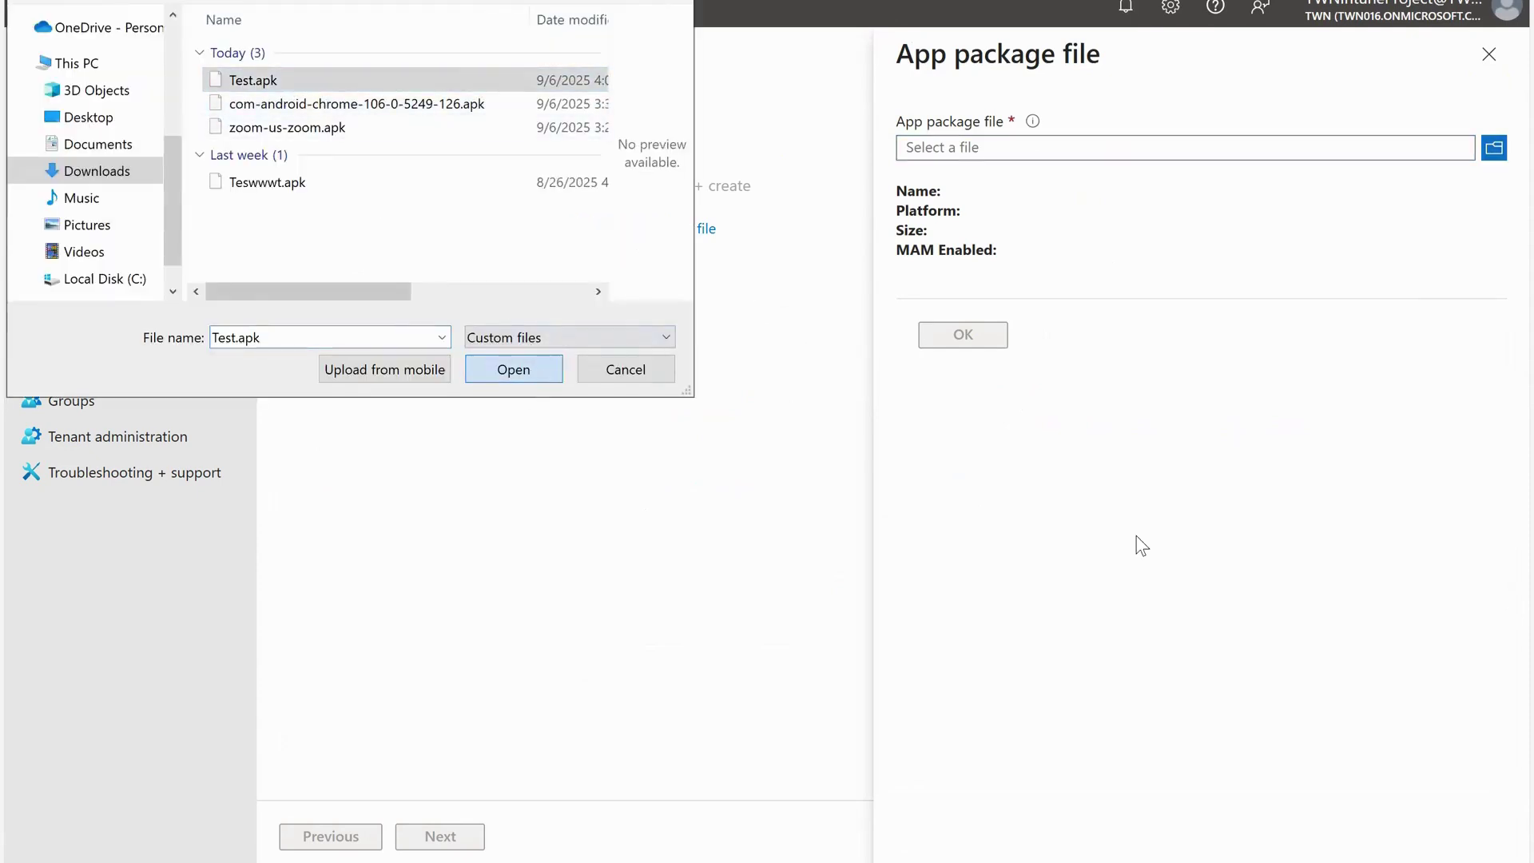
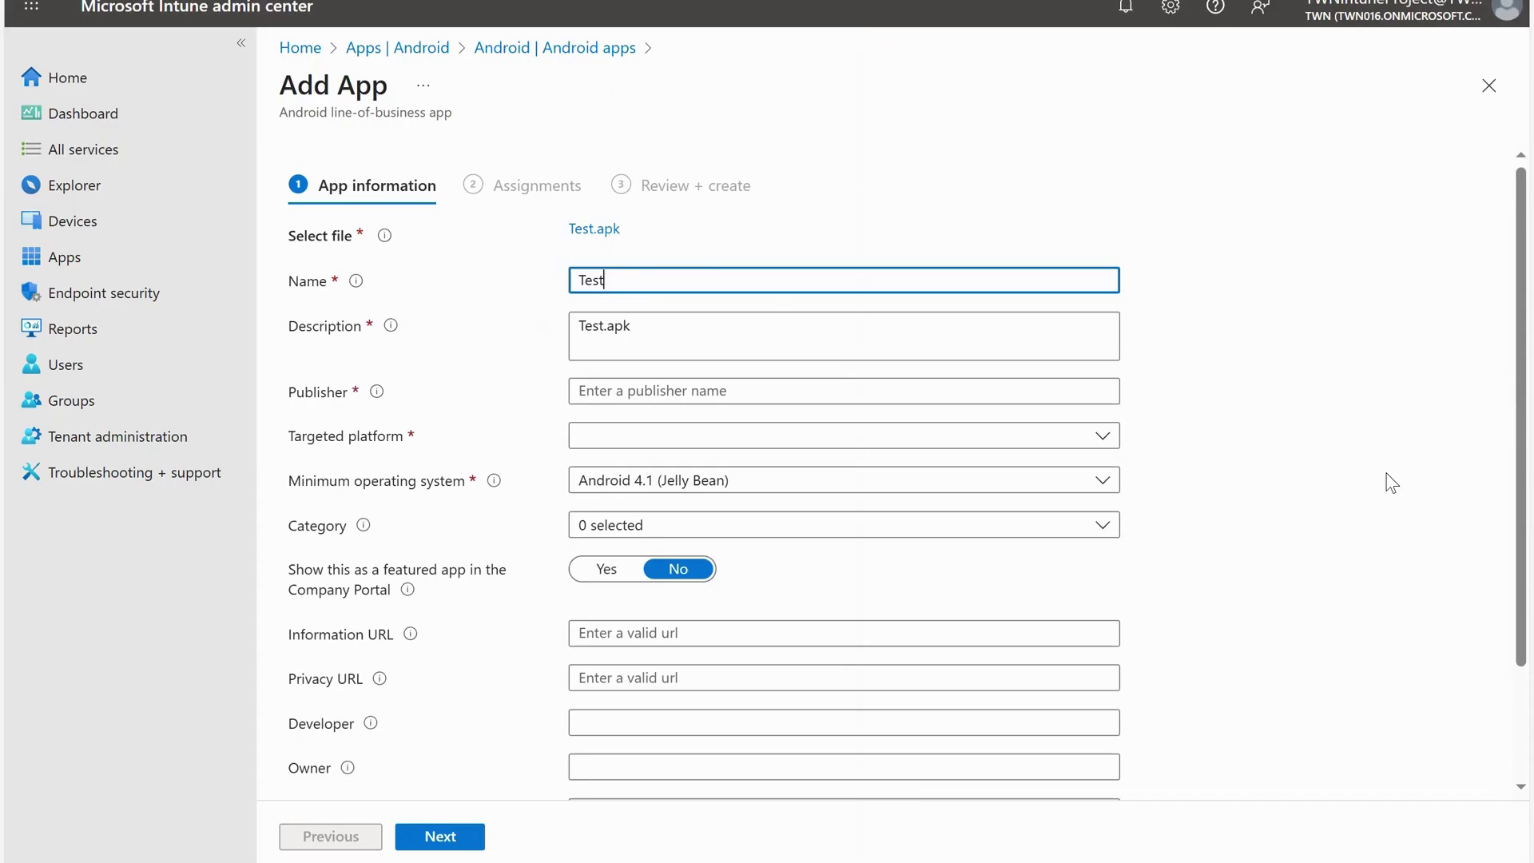
Set the app's publisher to TWN
{"action": "left_click", "coordinate": [687, 387]}
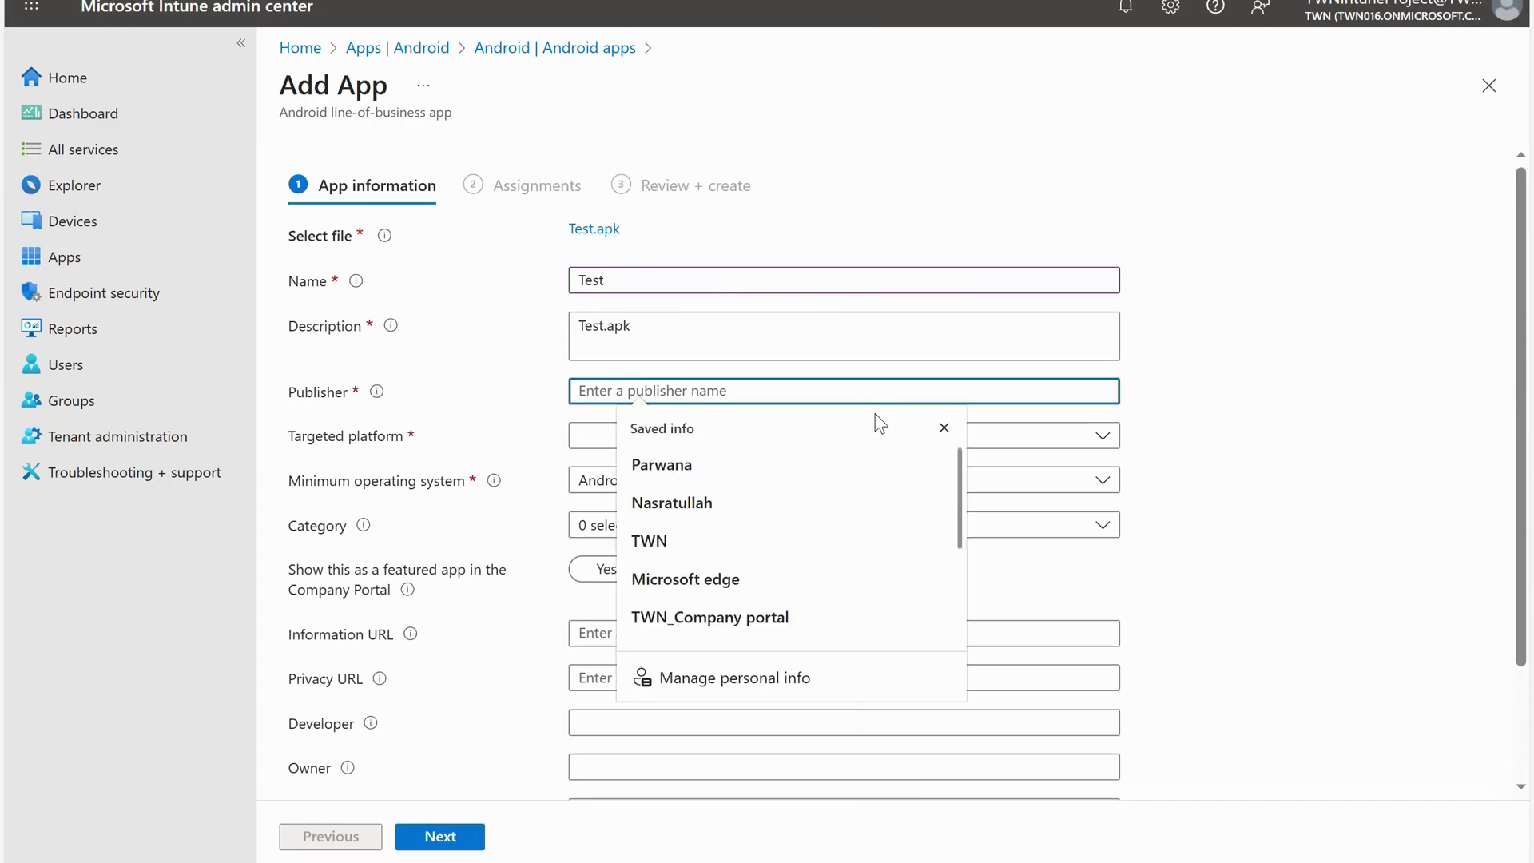
{"action": "type", "text": "Te"}
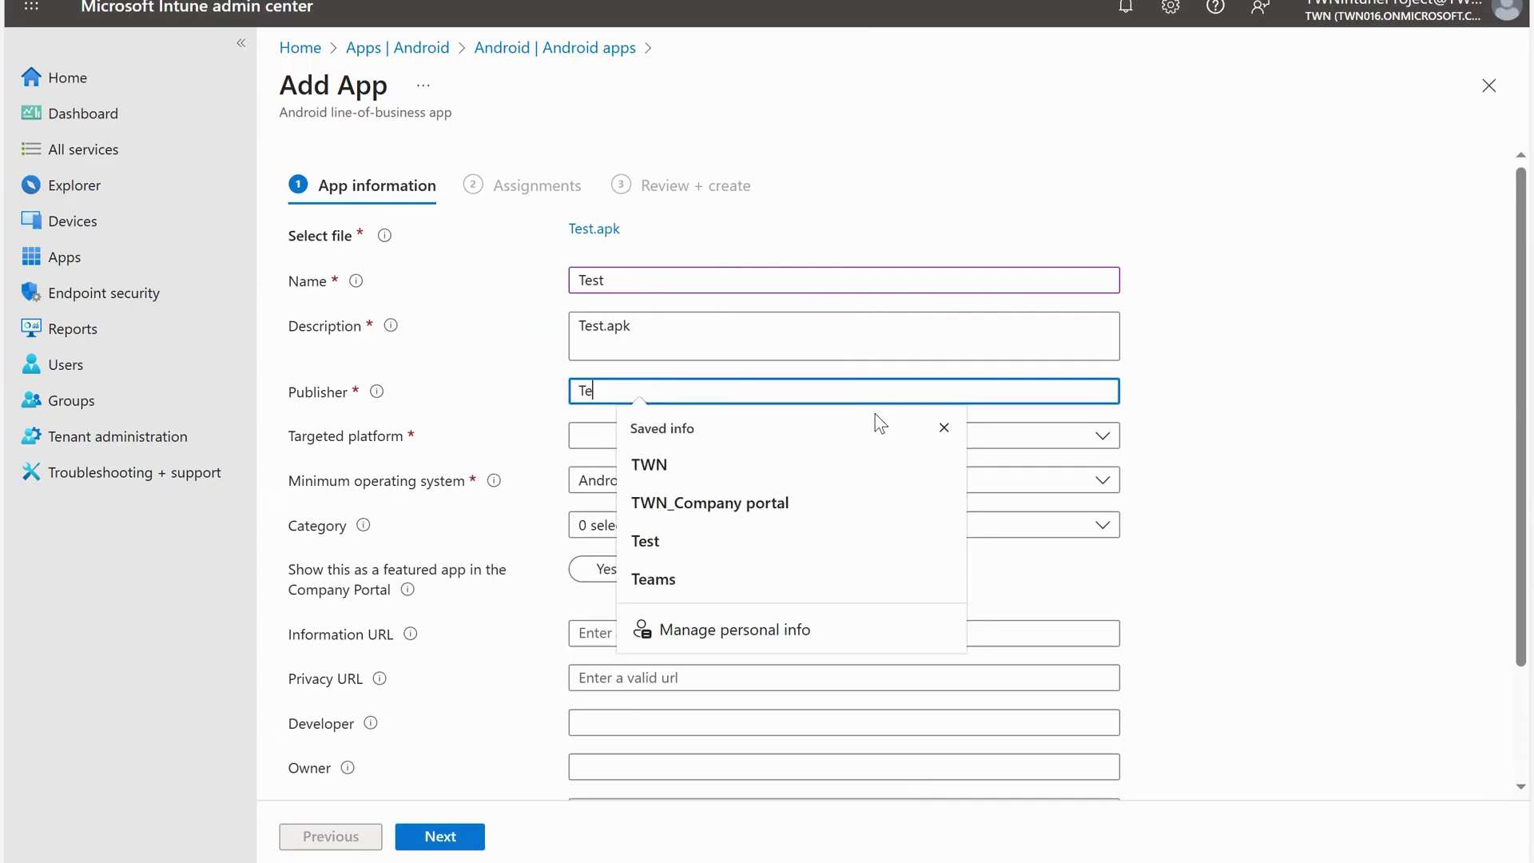
{"action": "type", "text": "st"}
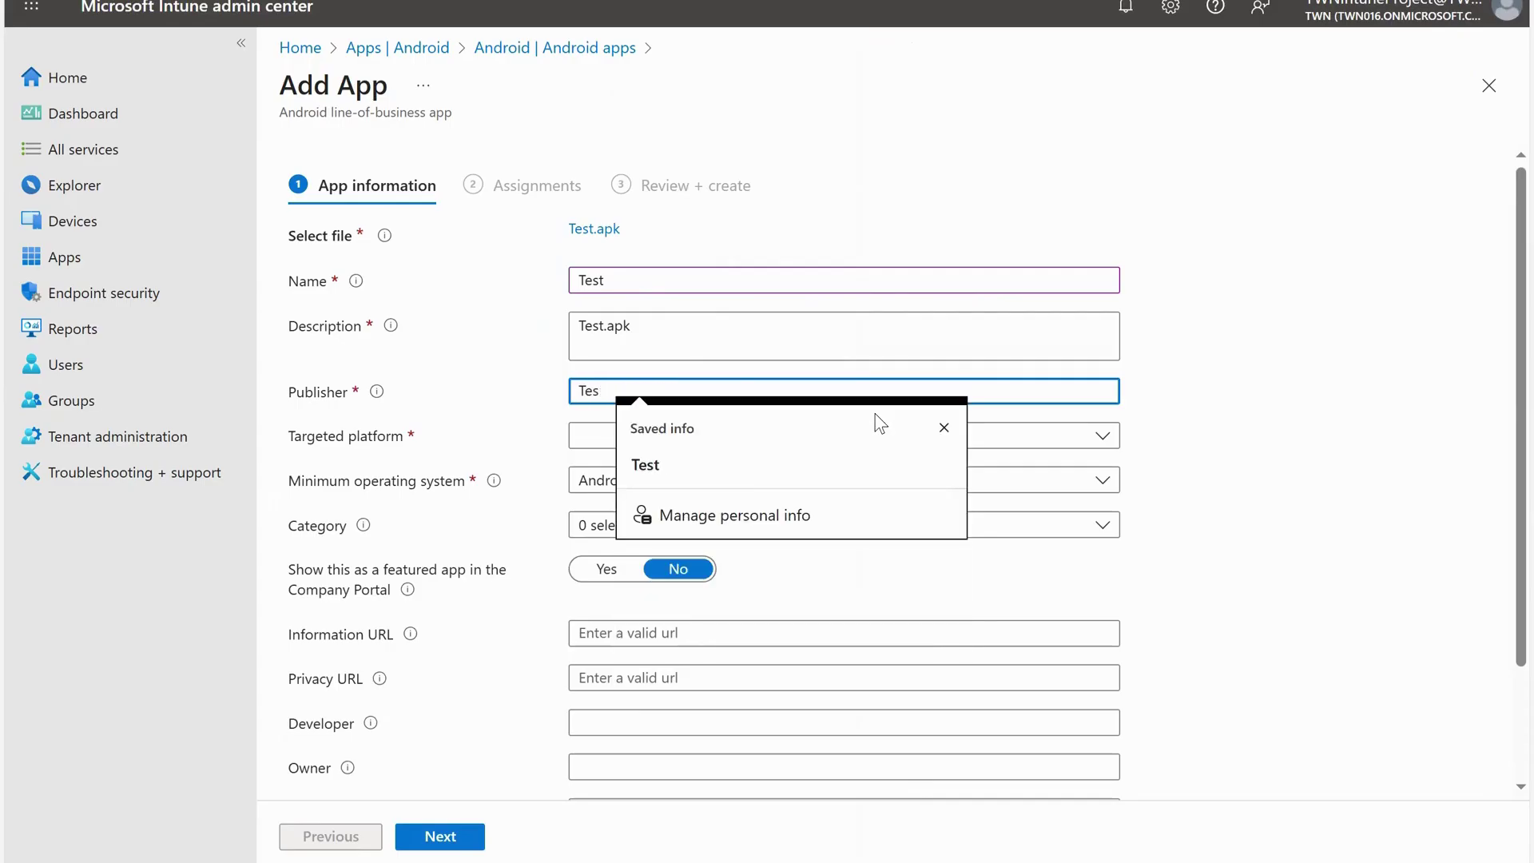
{"action": "key", "text": "BackSpace"}
{"action": "key", "text": "BackSpace"}
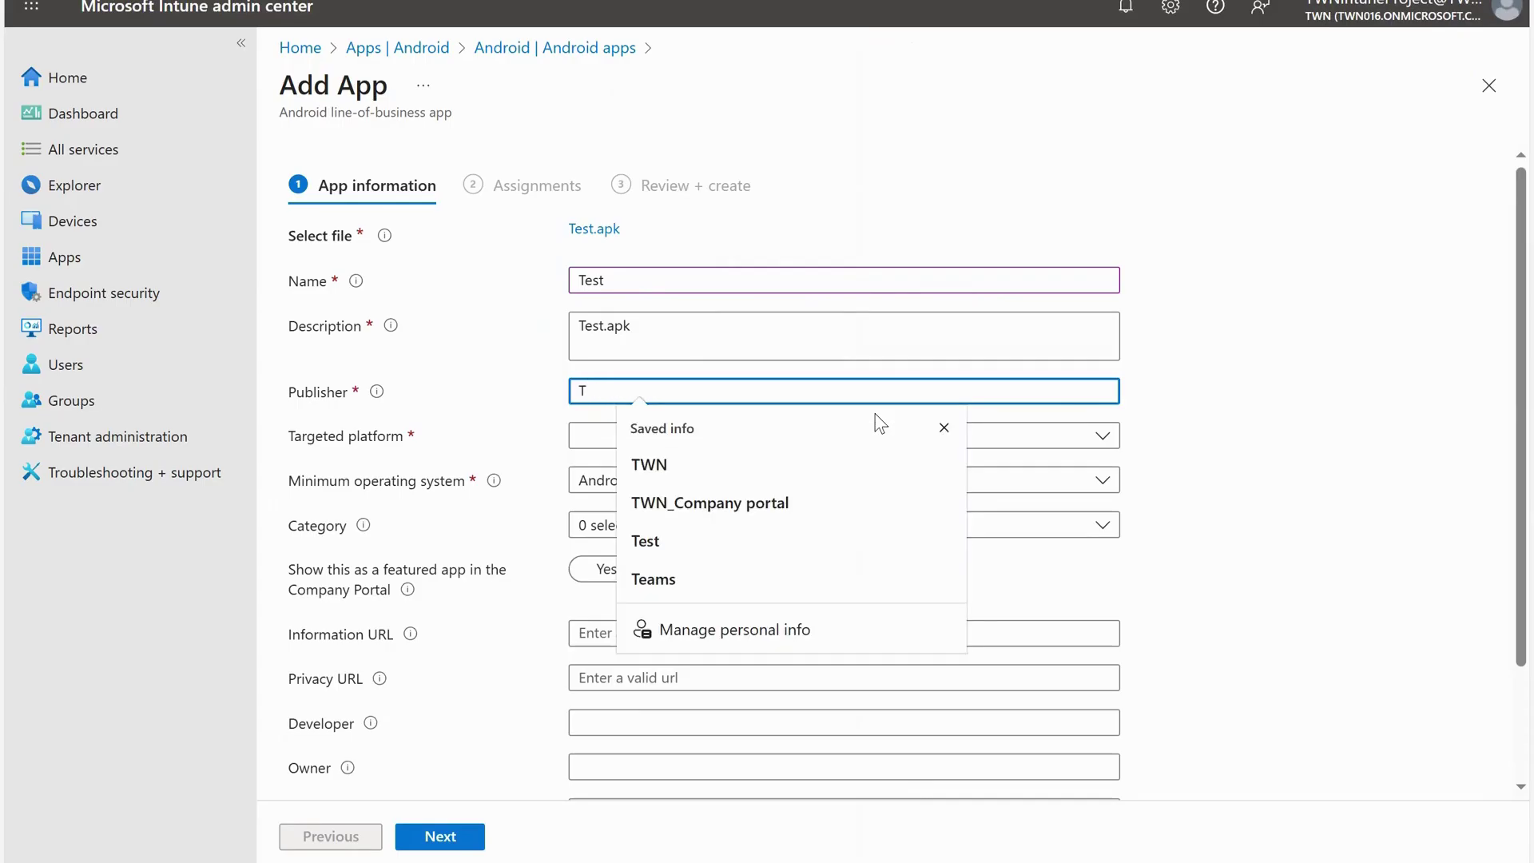
{"action": "type", "text": "WN"}
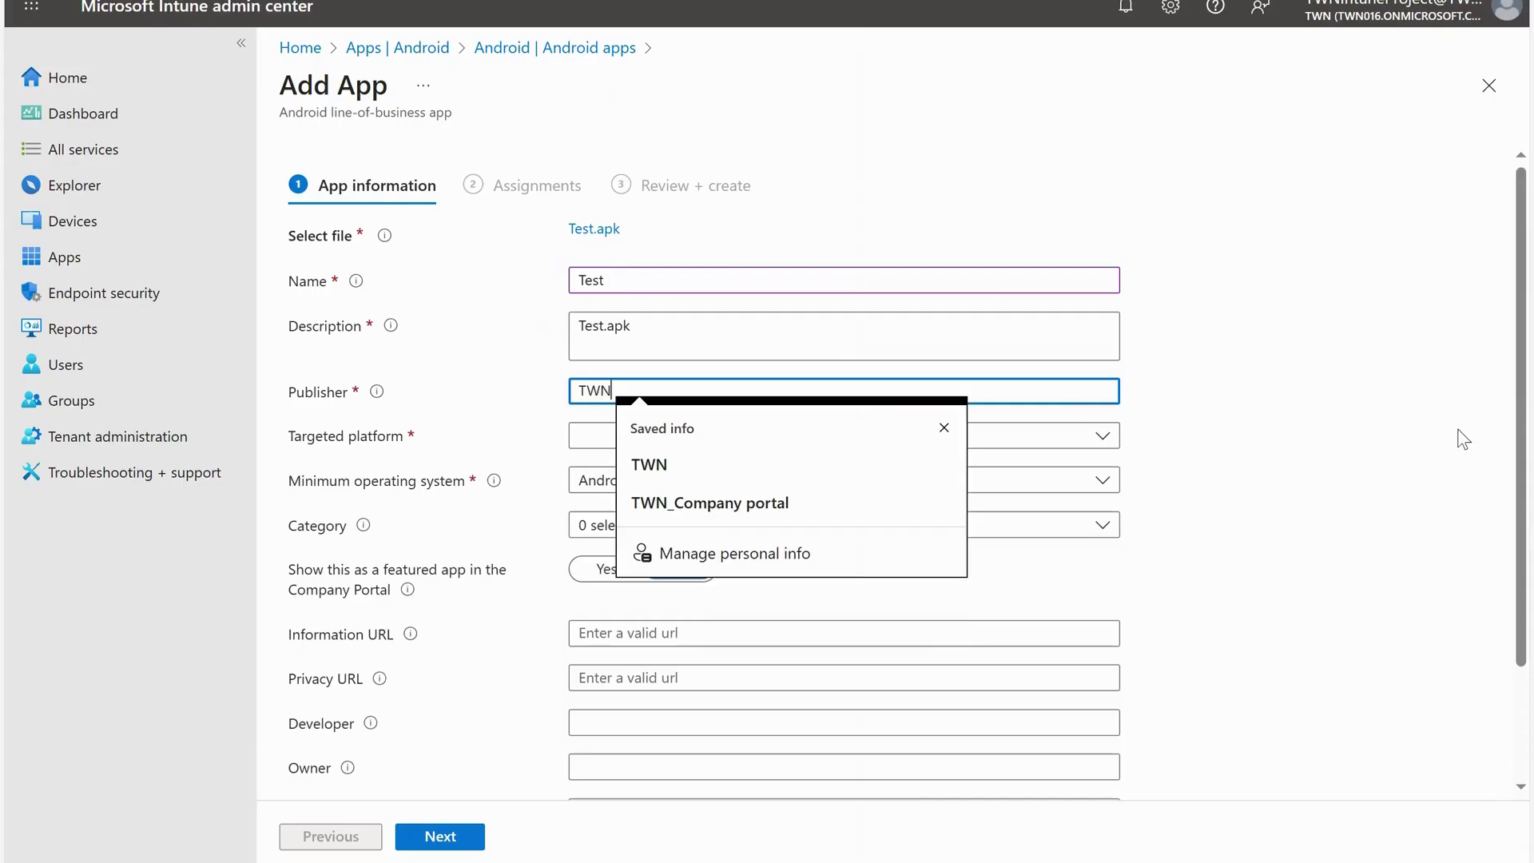
{"action": "key", "text": "Escape"}
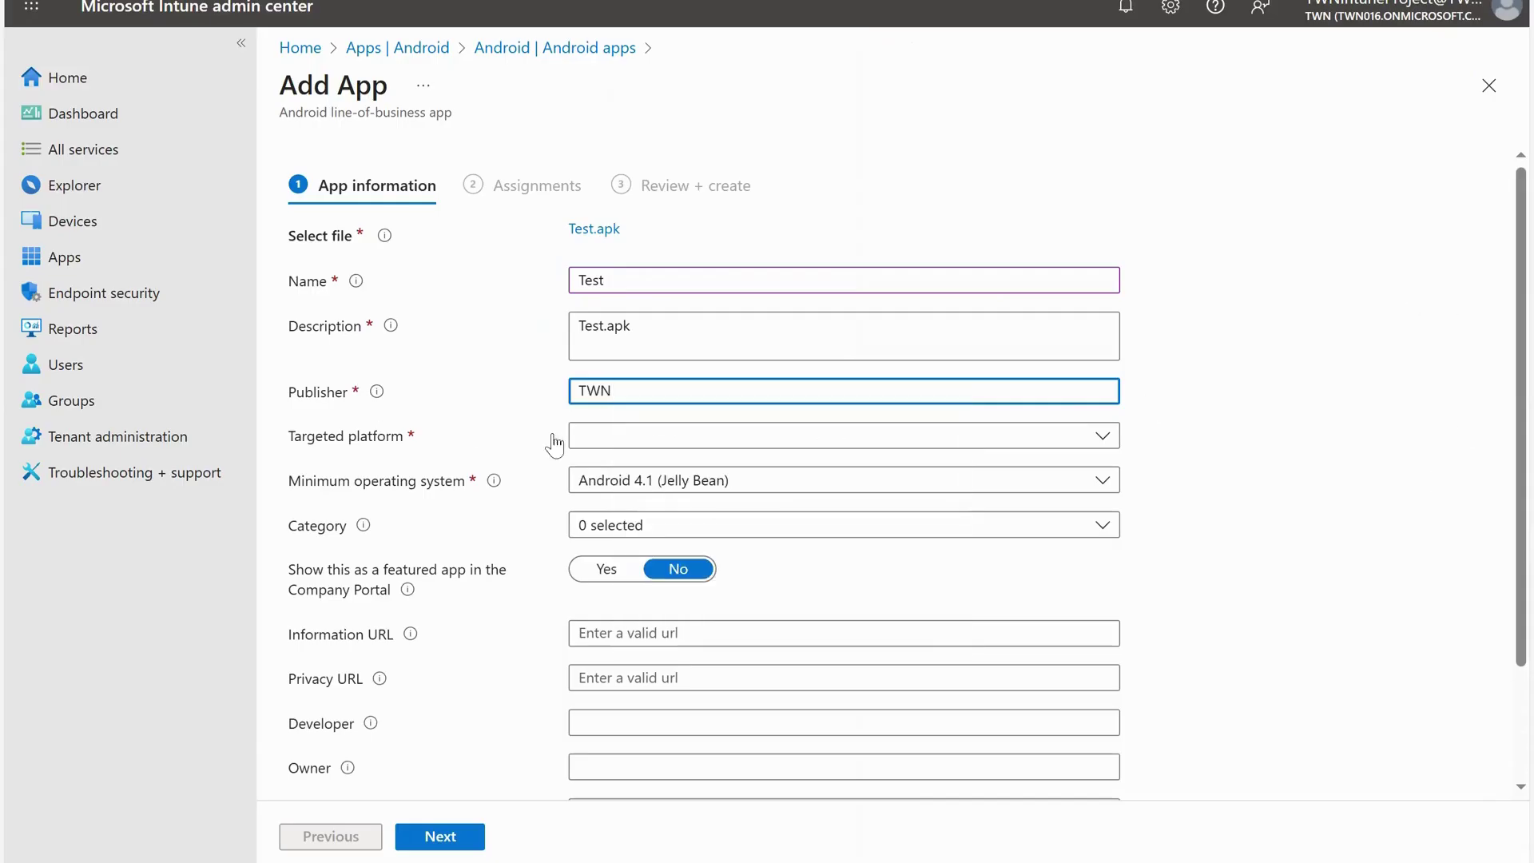
Set the targeted platform to Android (AOSP) and the minimum operating system to Android 7.0 (Nougat)
{"action": "left_click", "coordinate": [626, 437]}
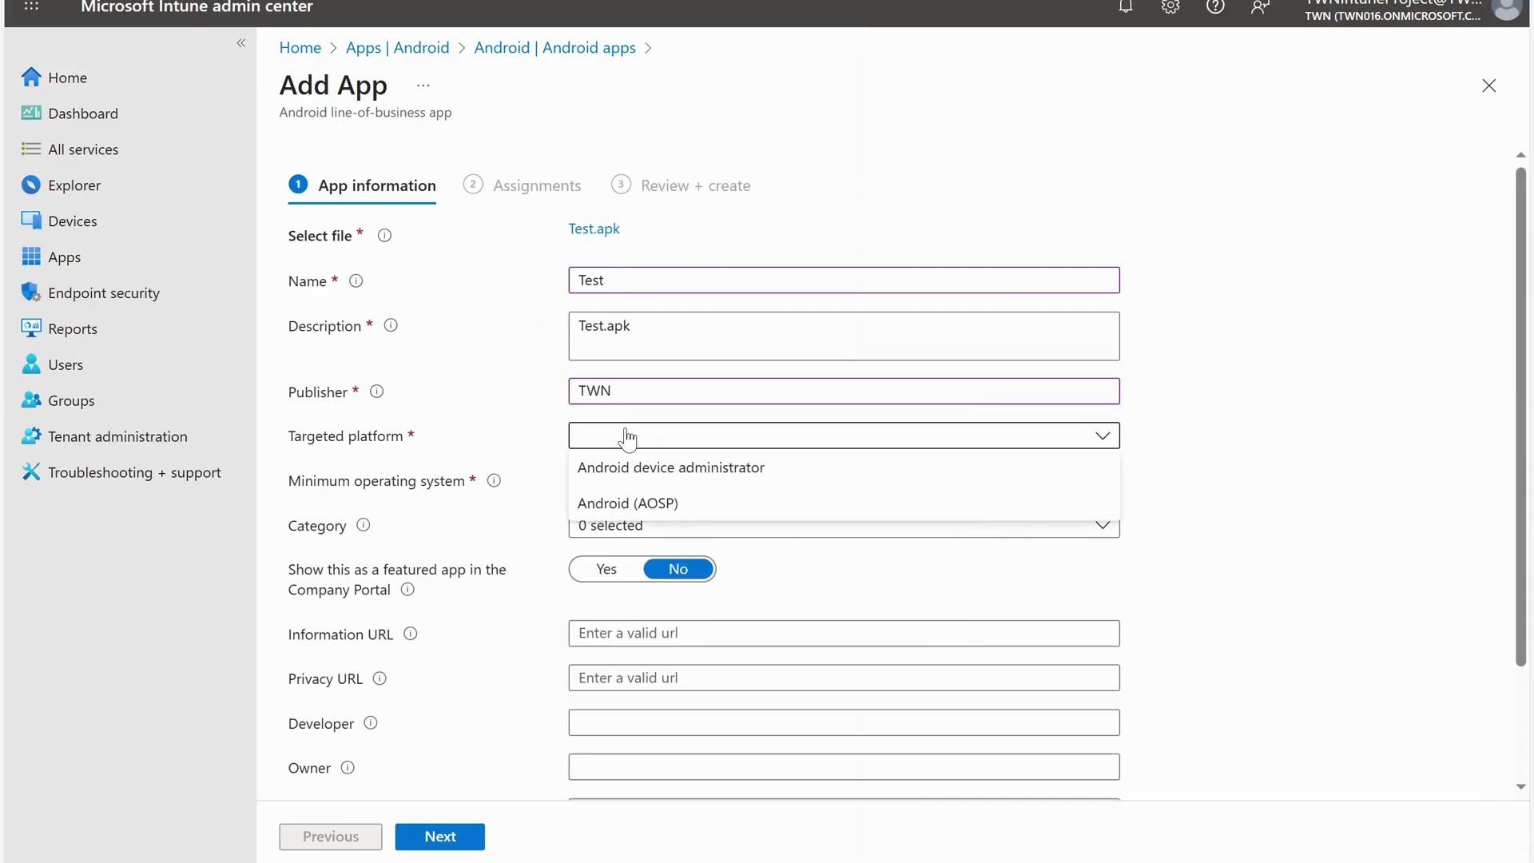
{"action": "left_click", "coordinate": [680, 505]}
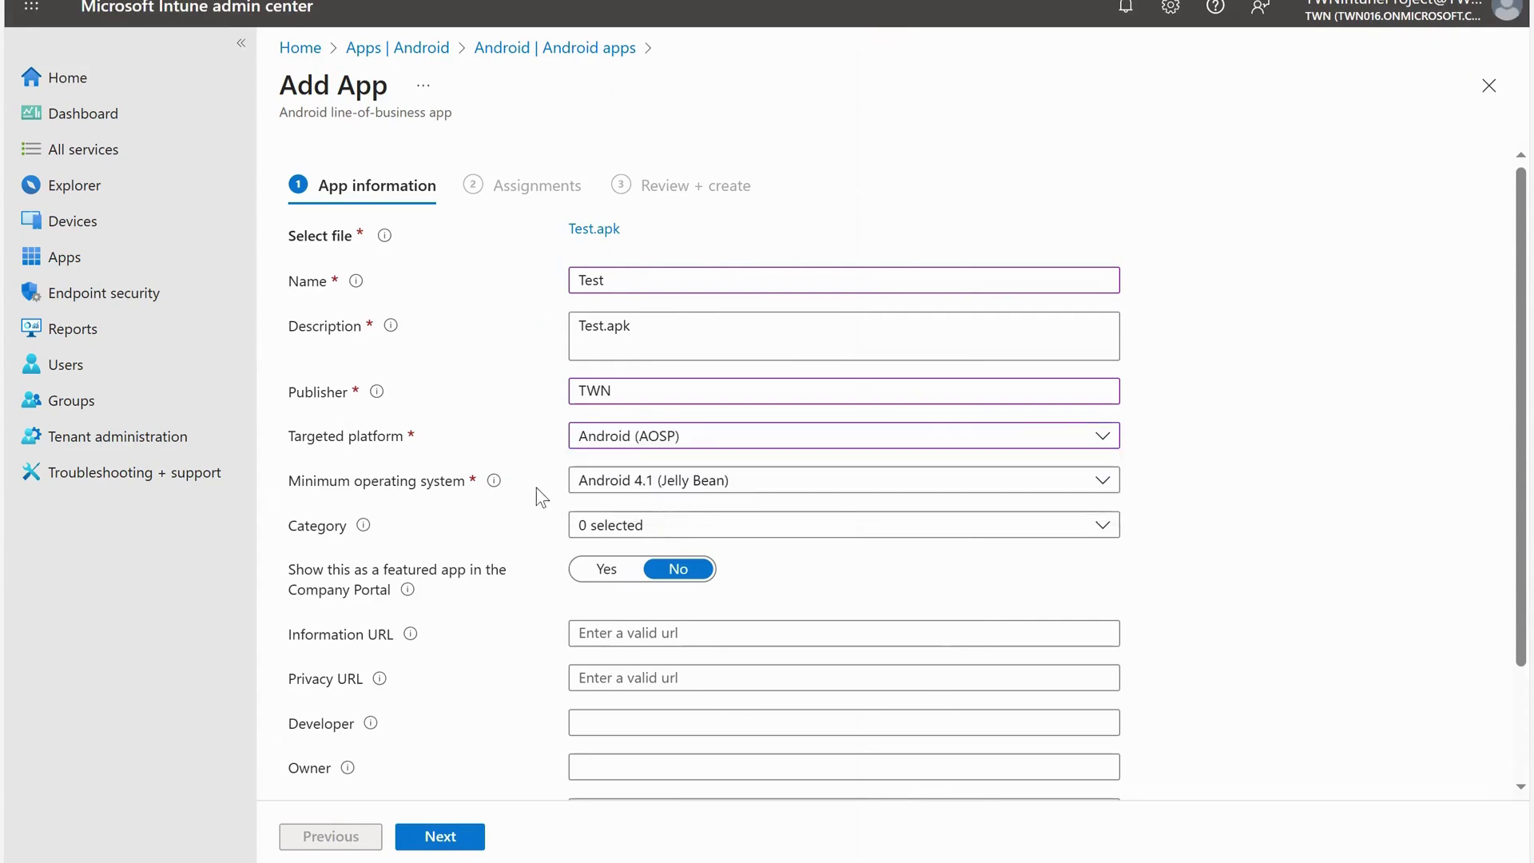
{"action": "left_click", "coordinate": [747, 484]}
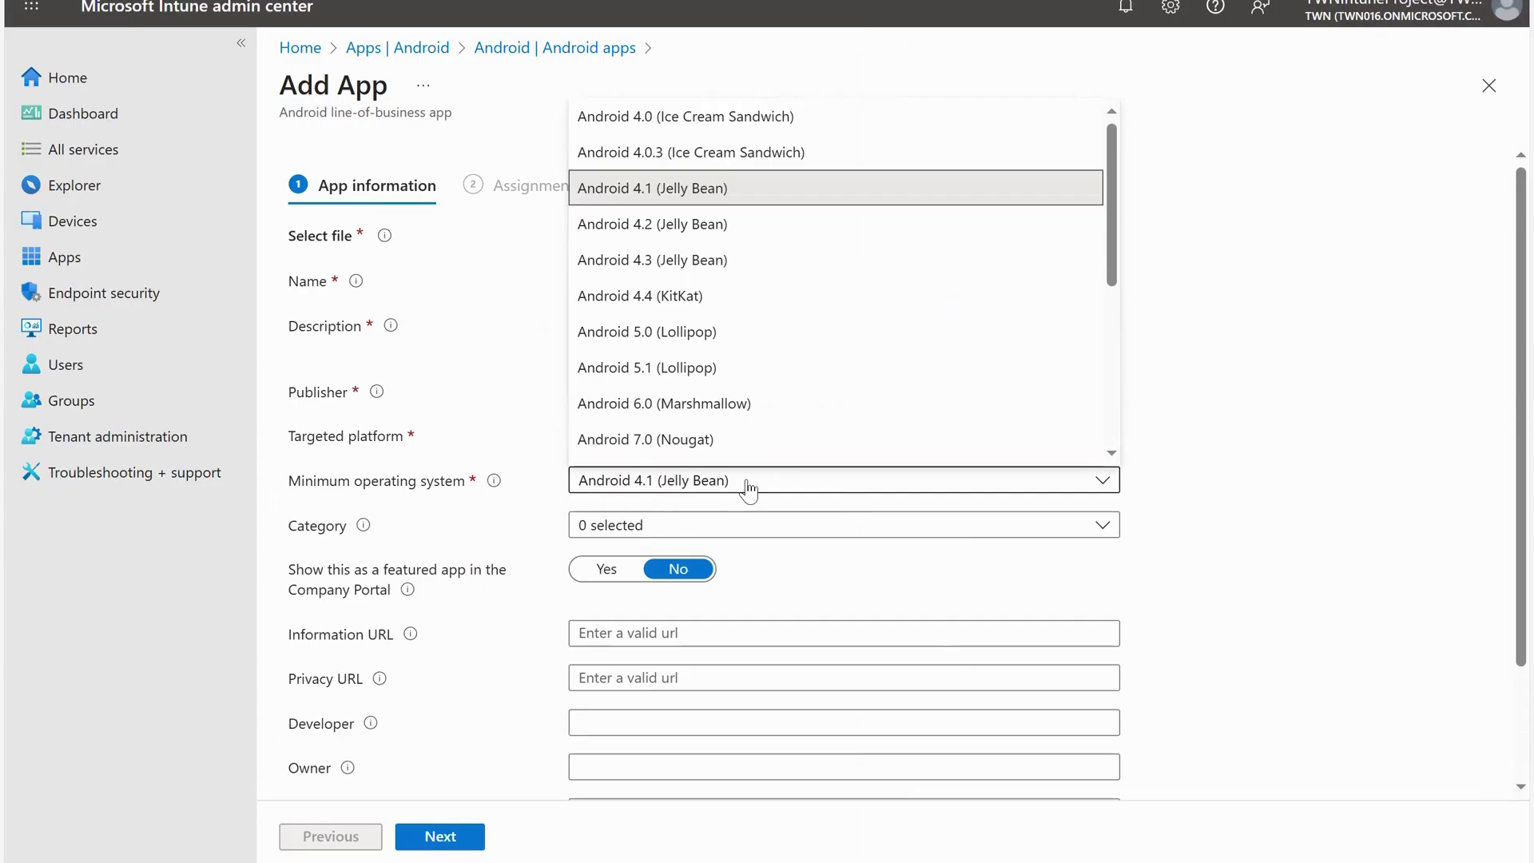
{"action": "scroll", "coordinate": [781, 276], "scroll_direction": "down", "scroll_amount": 3}
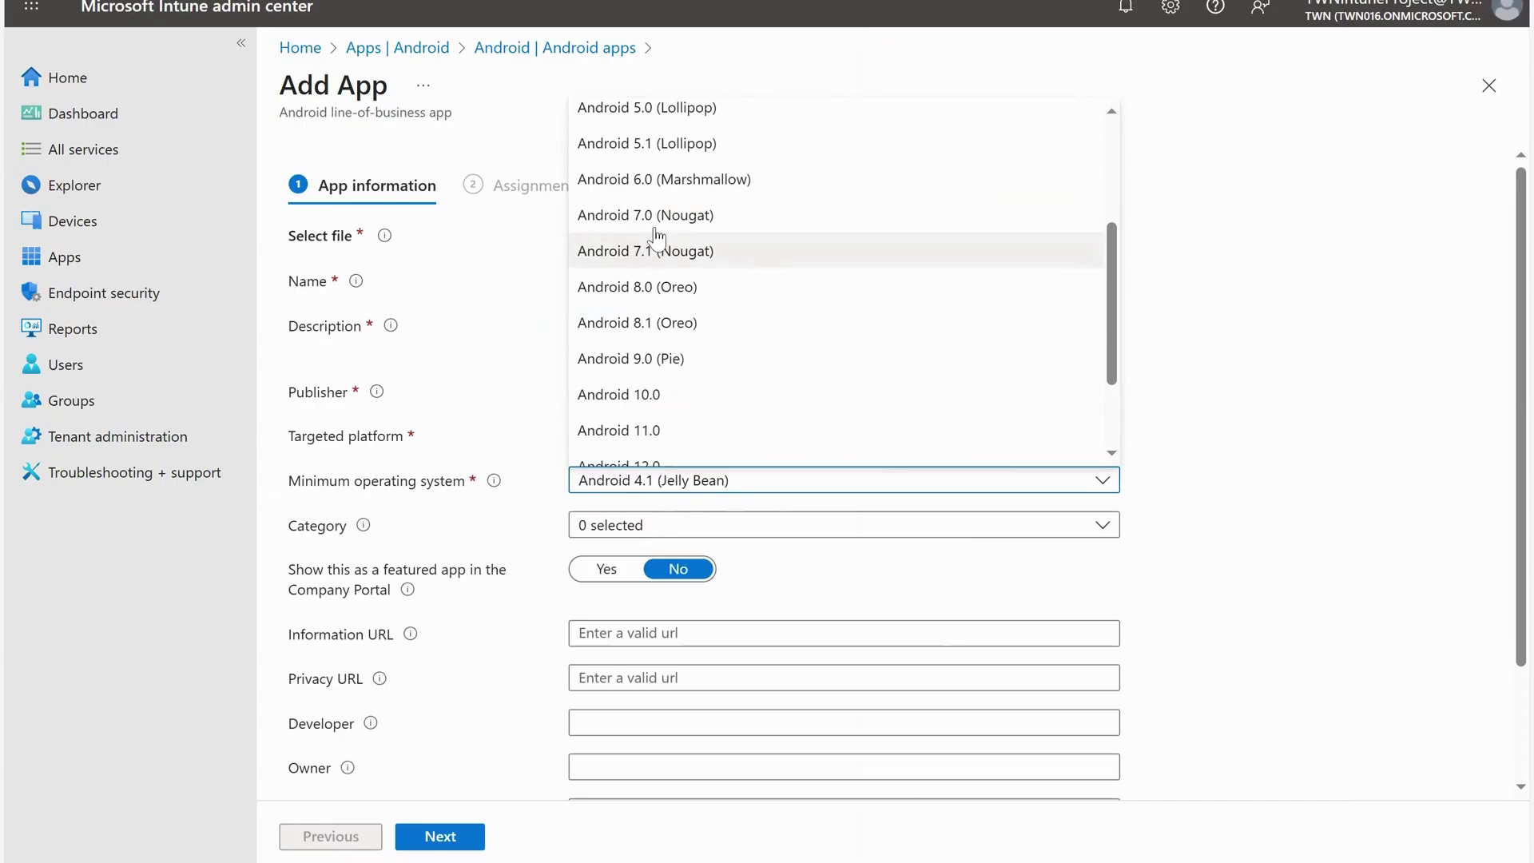
{"action": "key", "text": "Escape"}
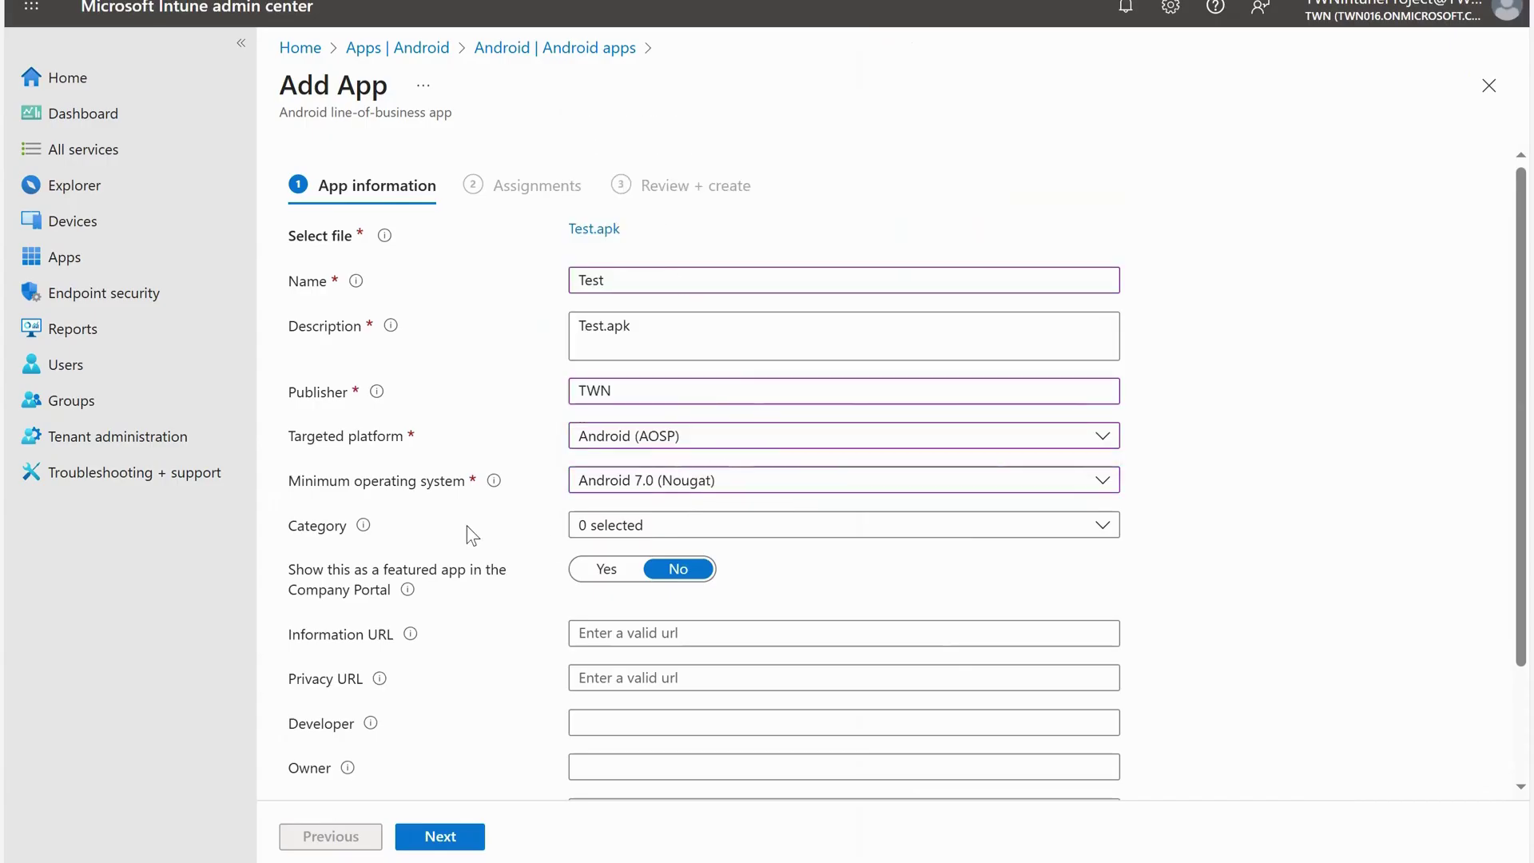
Assign the app to the Business category and show it as a featured app in the Company Portal
{"action": "scroll", "coordinate": [495, 511], "scroll_direction": "down", "scroll_amount": 2}
{"action": "left_click", "coordinate": [655, 414]}
{"action": "left_click", "coordinate": [711, 551]}
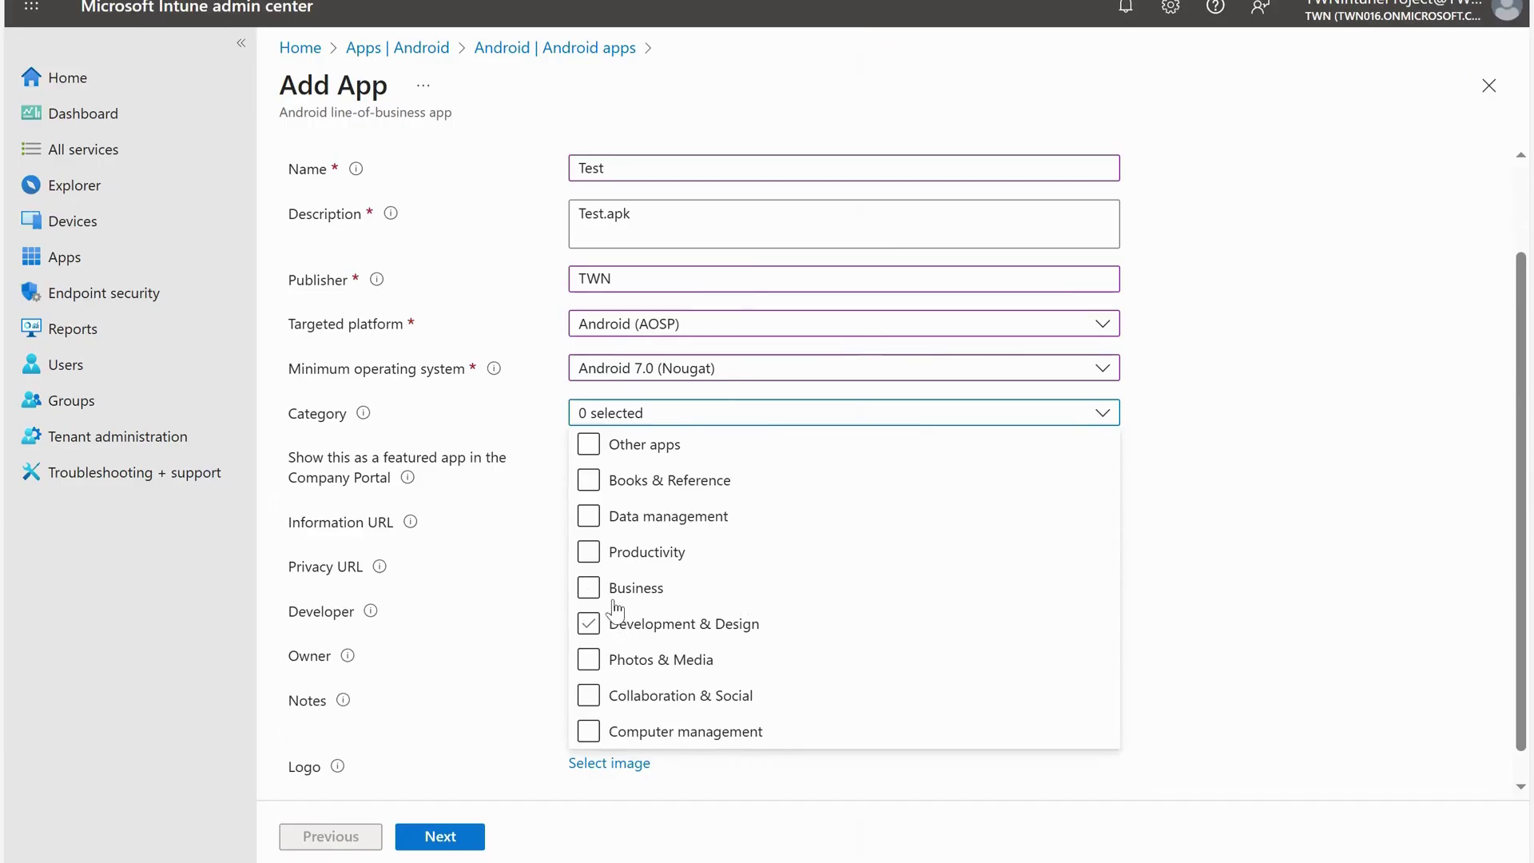
{"action": "left_click", "coordinate": [589, 588]}
{"action": "left_click", "coordinate": [1164, 479]}
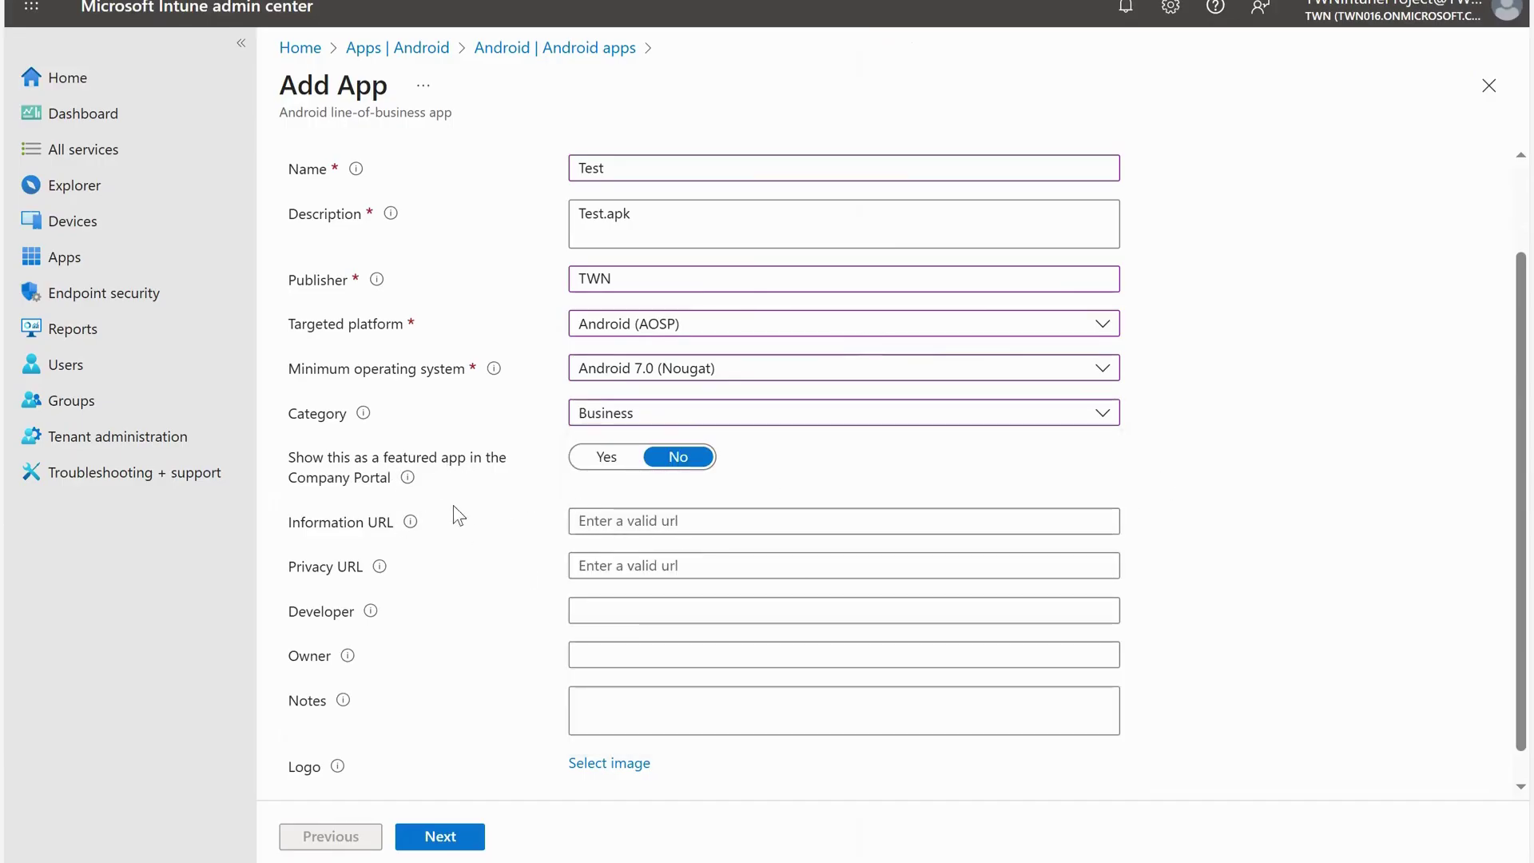
{"action": "left_click", "coordinate": [601, 460]}
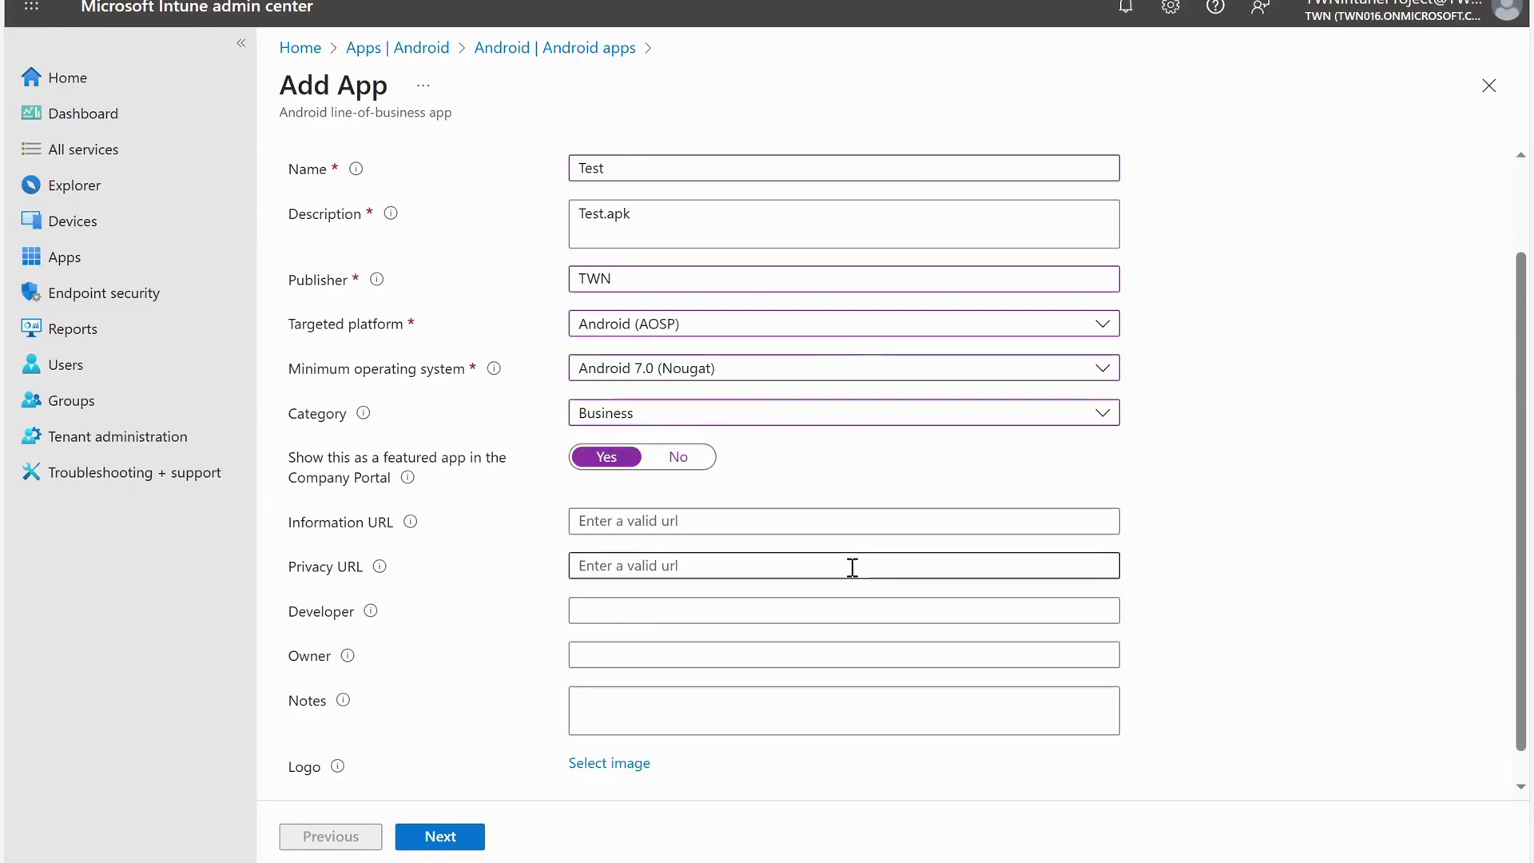
Review the optional URL, developer, owner, notes and logo fields, leave them empty and proceed to the assignments
{"action": "scroll", "coordinate": [364, 553], "scroll_direction": "down", "scroll_amount": 1}
{"action": "mouse_move", "coordinate": [379, 536]}
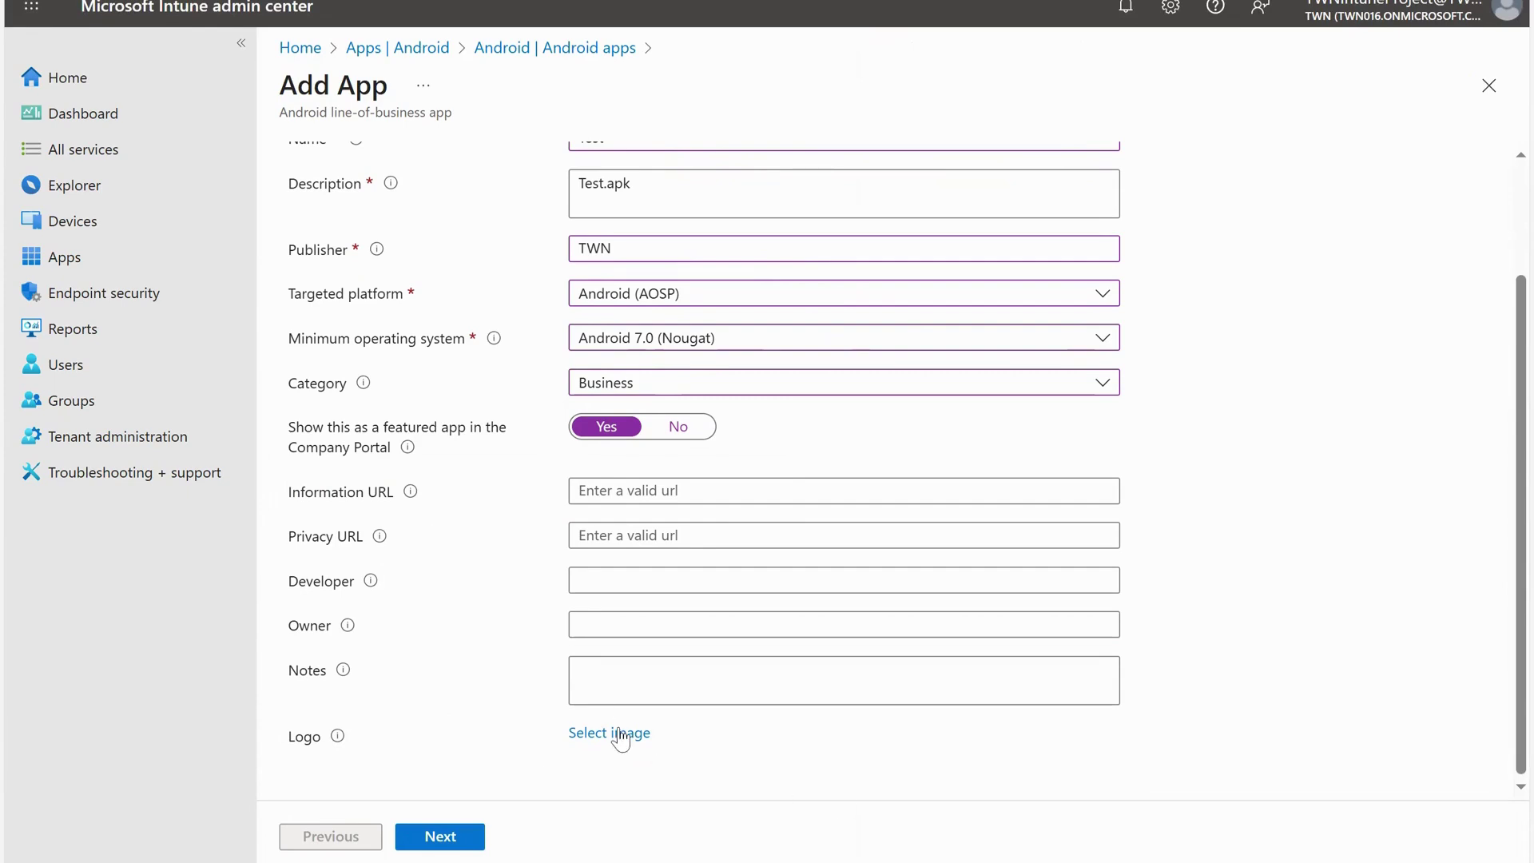
{"action": "scroll", "coordinate": [472, 404], "scroll_direction": "up", "scroll_amount": 2}
{"action": "scroll", "coordinate": [458, 733], "scroll_direction": "down", "scroll_amount": 2}
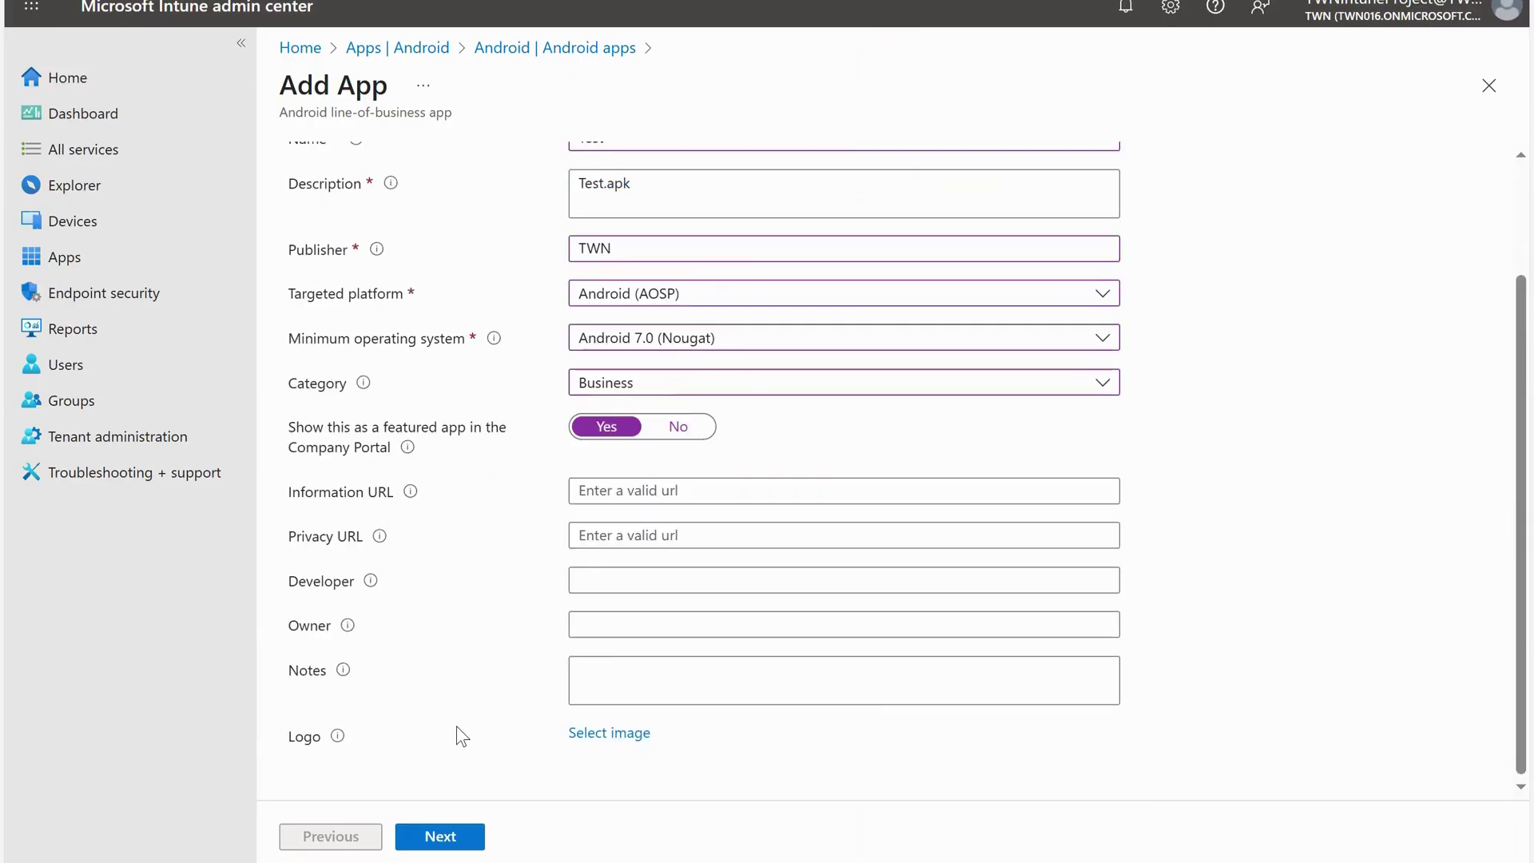
{"action": "left_click", "coordinate": [455, 841]}
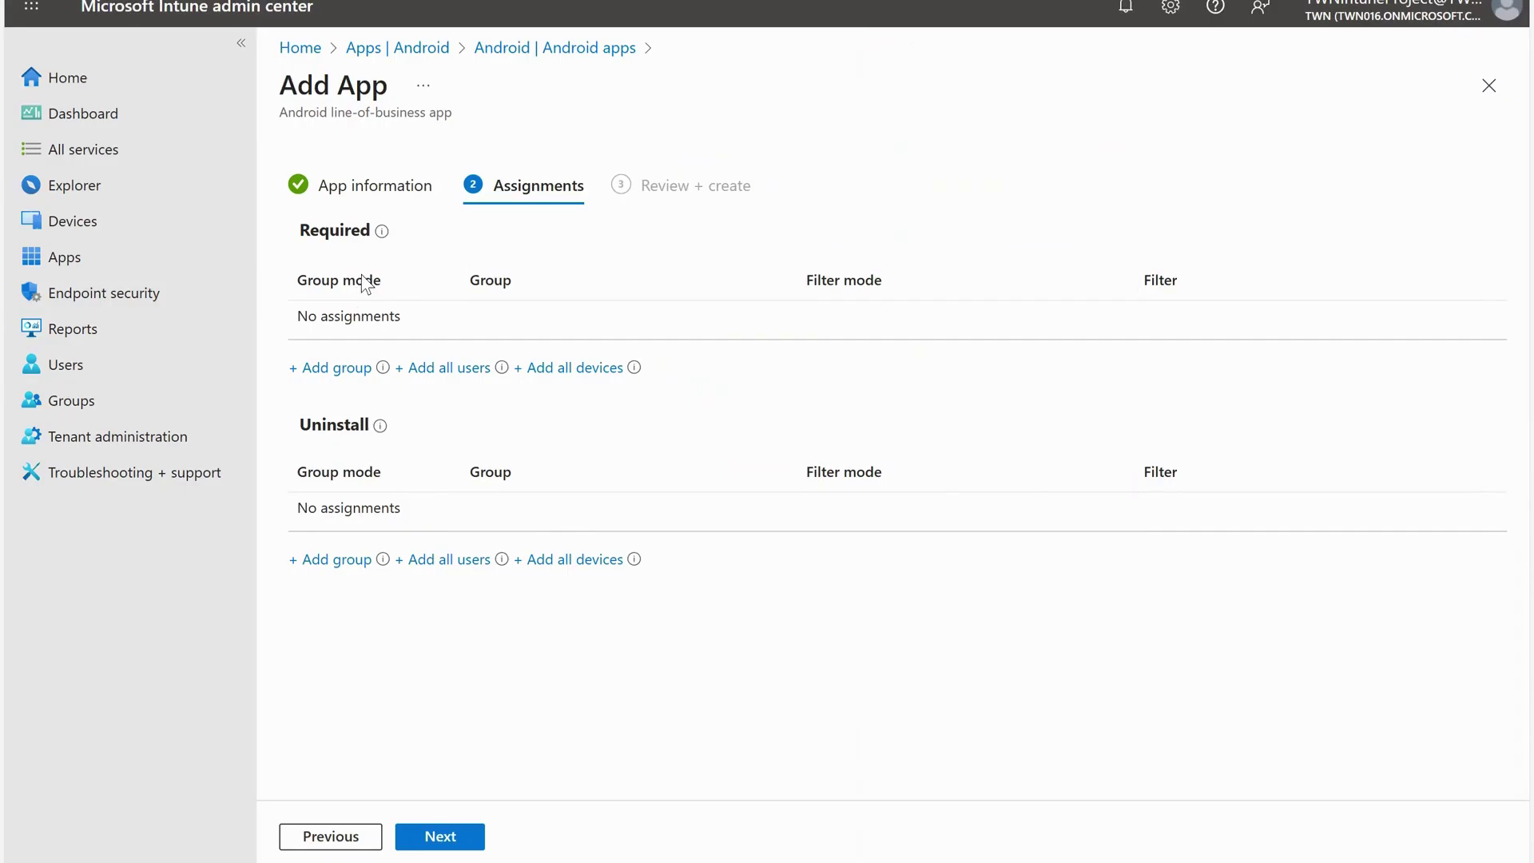
Add the SEC_TWN_INTUN-Users group as a required assignment and create the app
{"action": "left_click", "coordinate": [342, 372]}
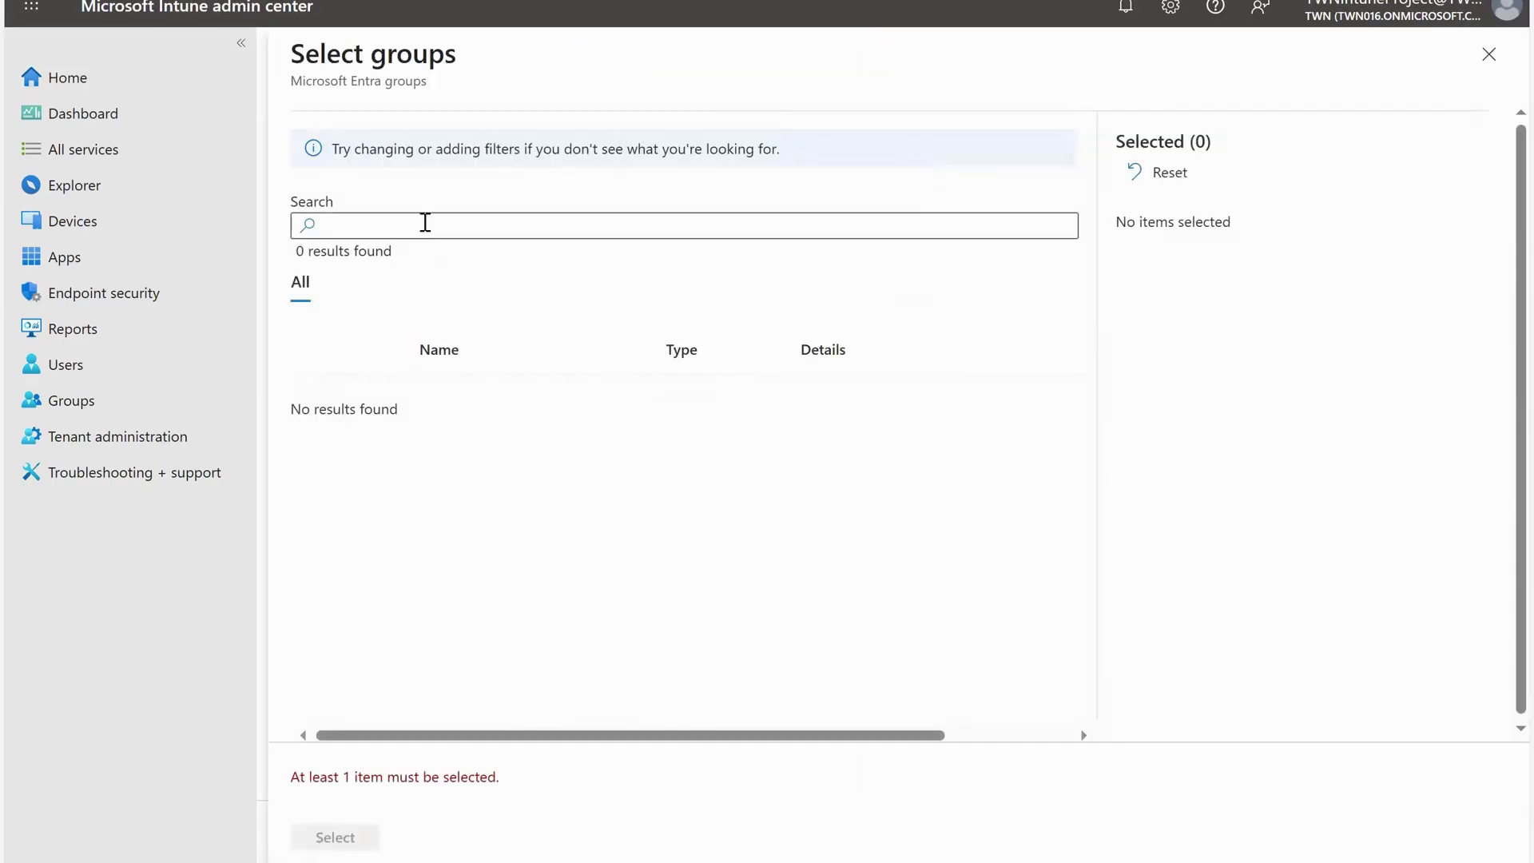
{"action": "left_click", "coordinate": [476, 225]}
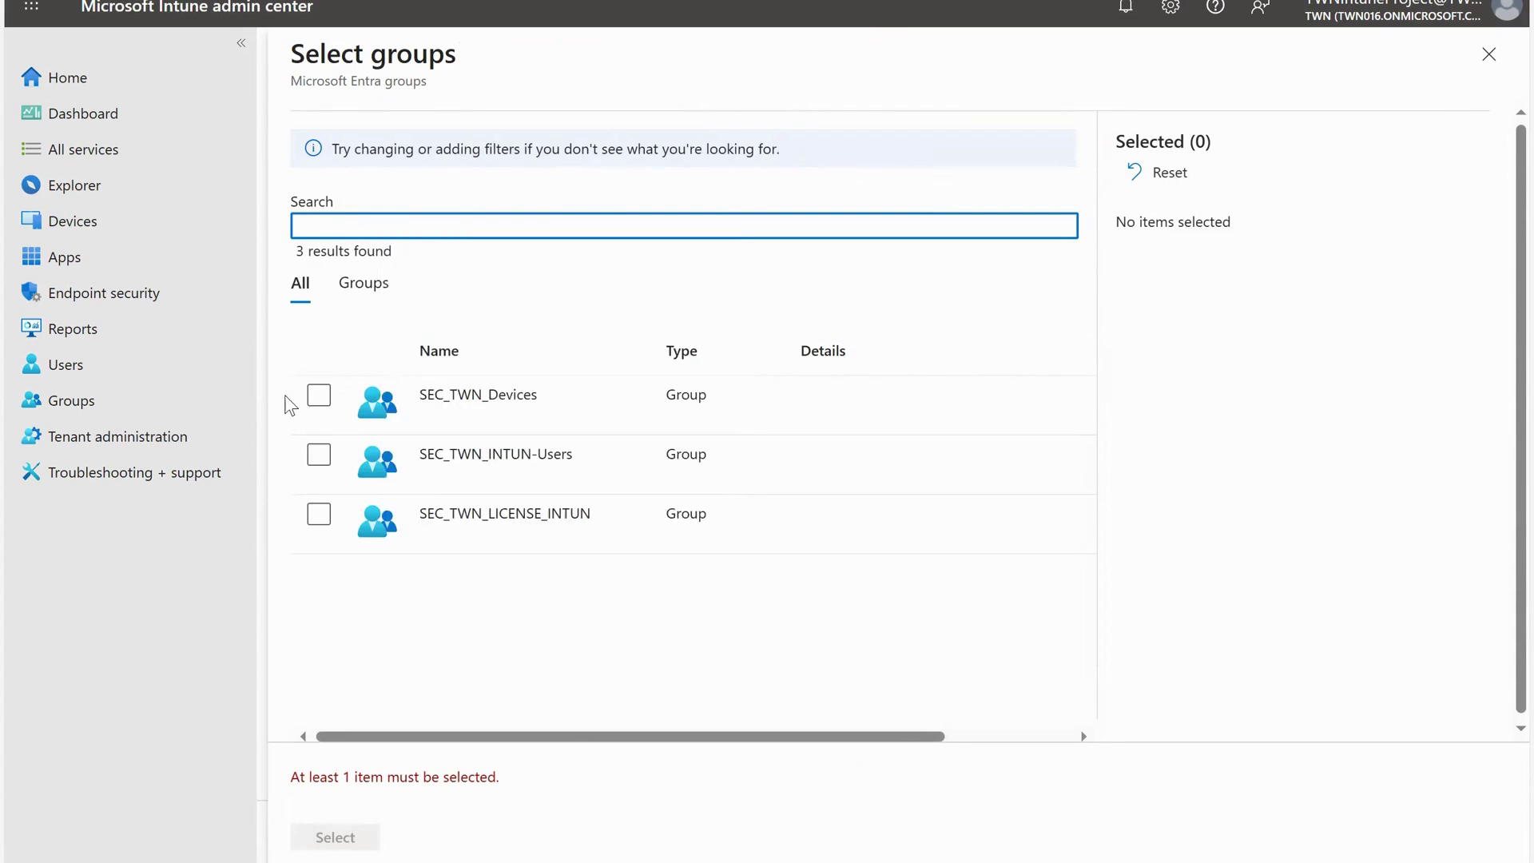
{"action": "left_click", "coordinate": [319, 455]}
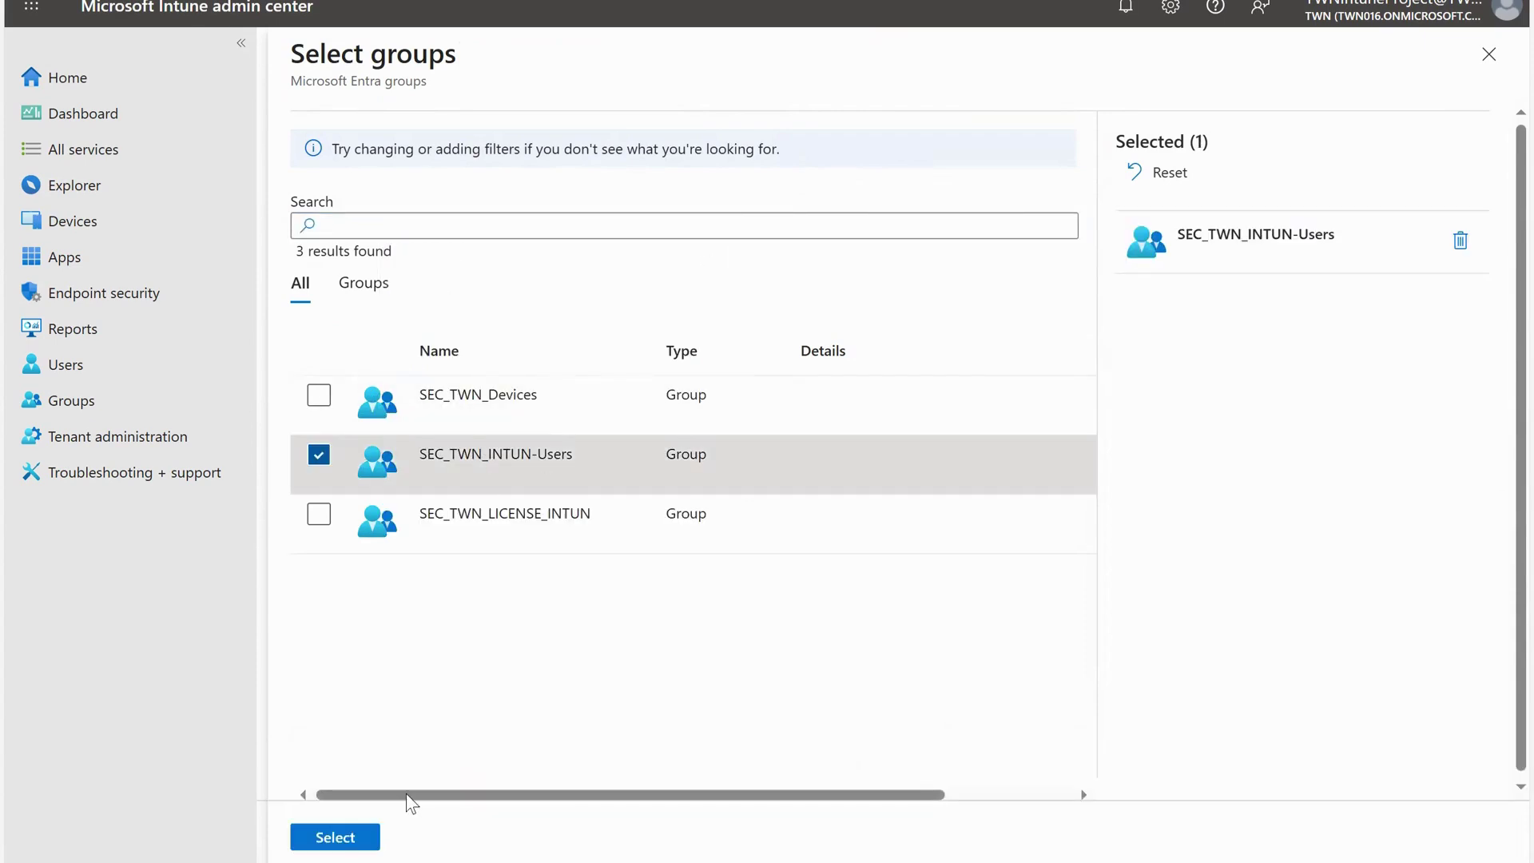
{"action": "left_click", "coordinate": [365, 840]}
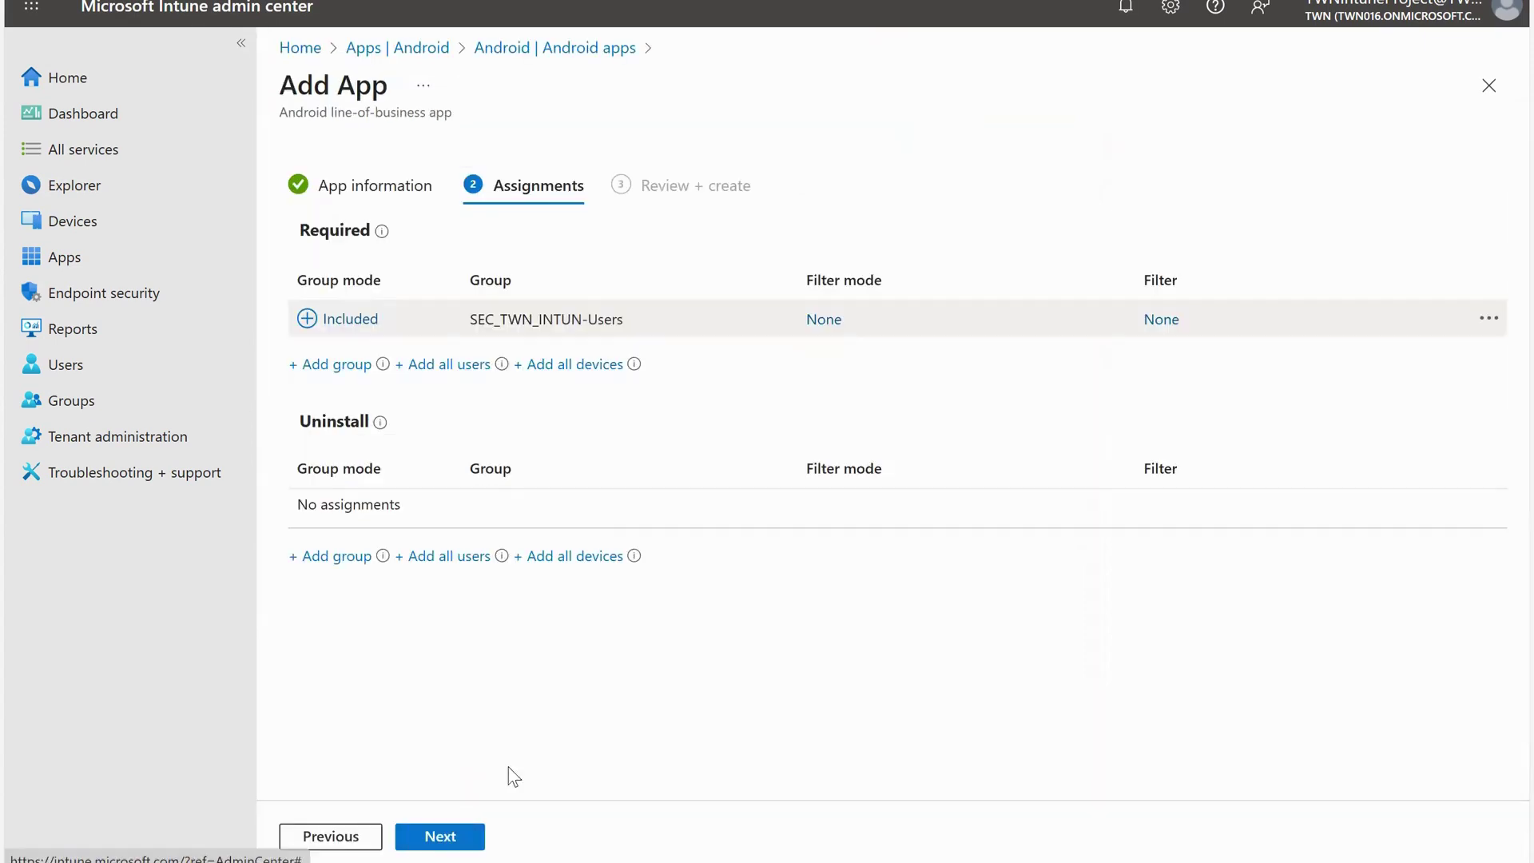
{"action": "left_click", "coordinate": [439, 836]}
{"action": "left_click", "coordinate": [464, 845]}
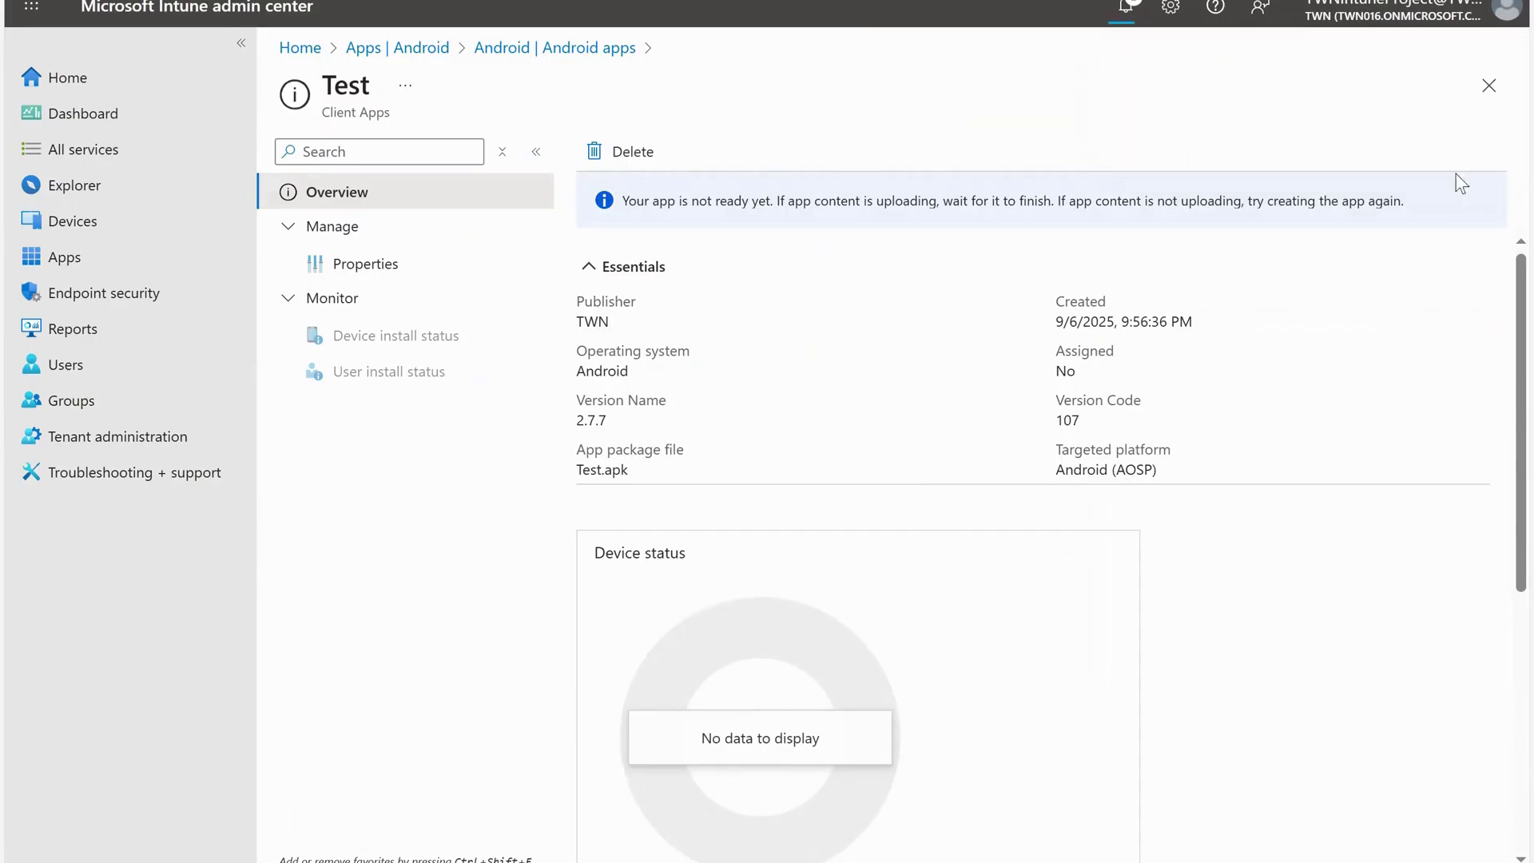
Widen the Type column in the Android apps list and check the Assigned status of the Test app
{"action": "left_click", "coordinate": [1488, 88]}
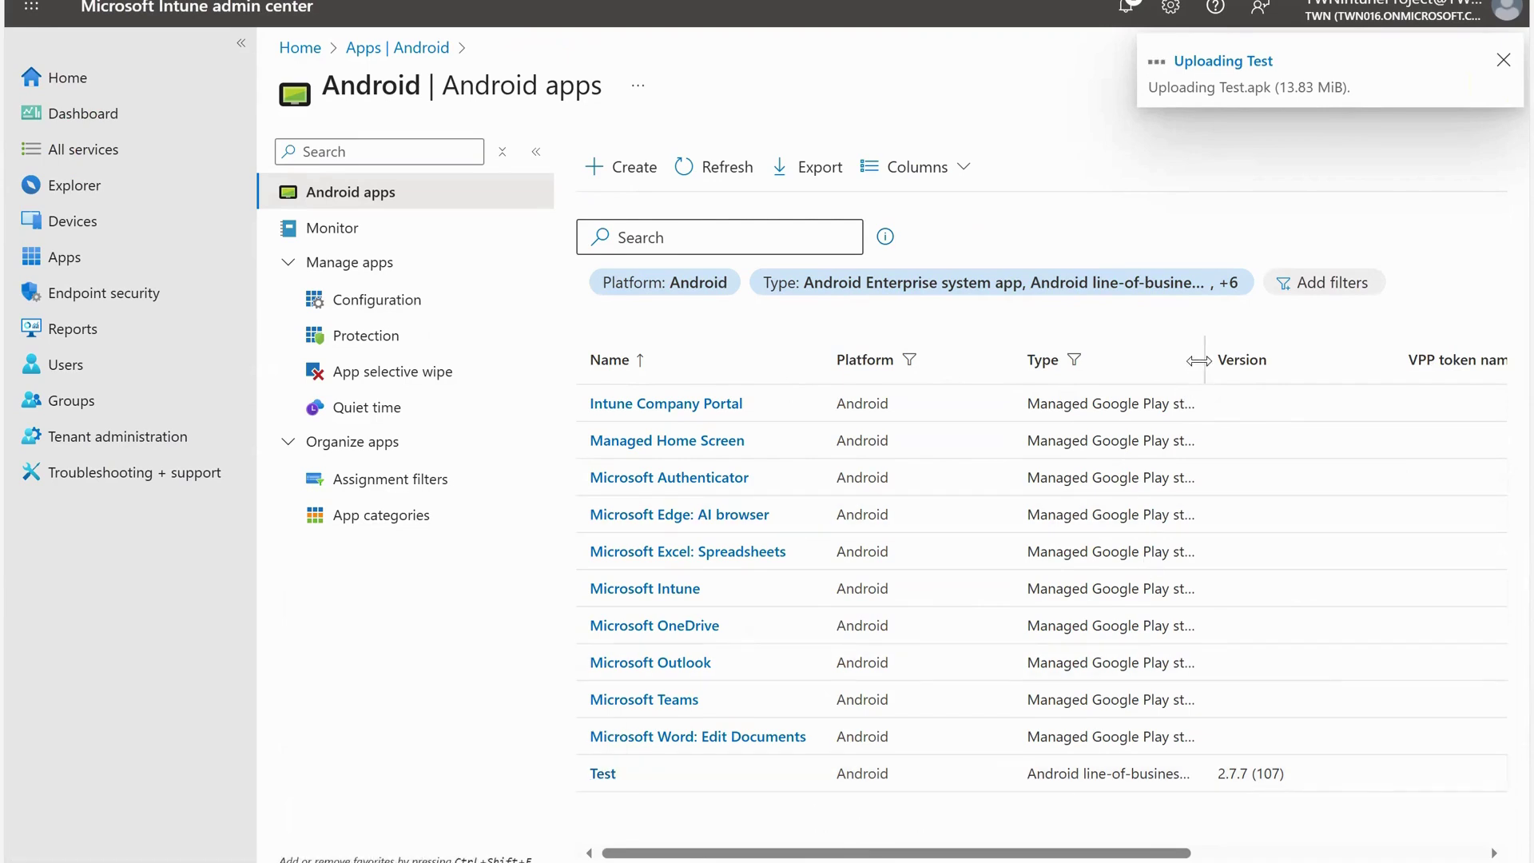
{"action": "left_click_drag", "start_coordinate": [1204, 360], "coordinate": [1318, 361]}
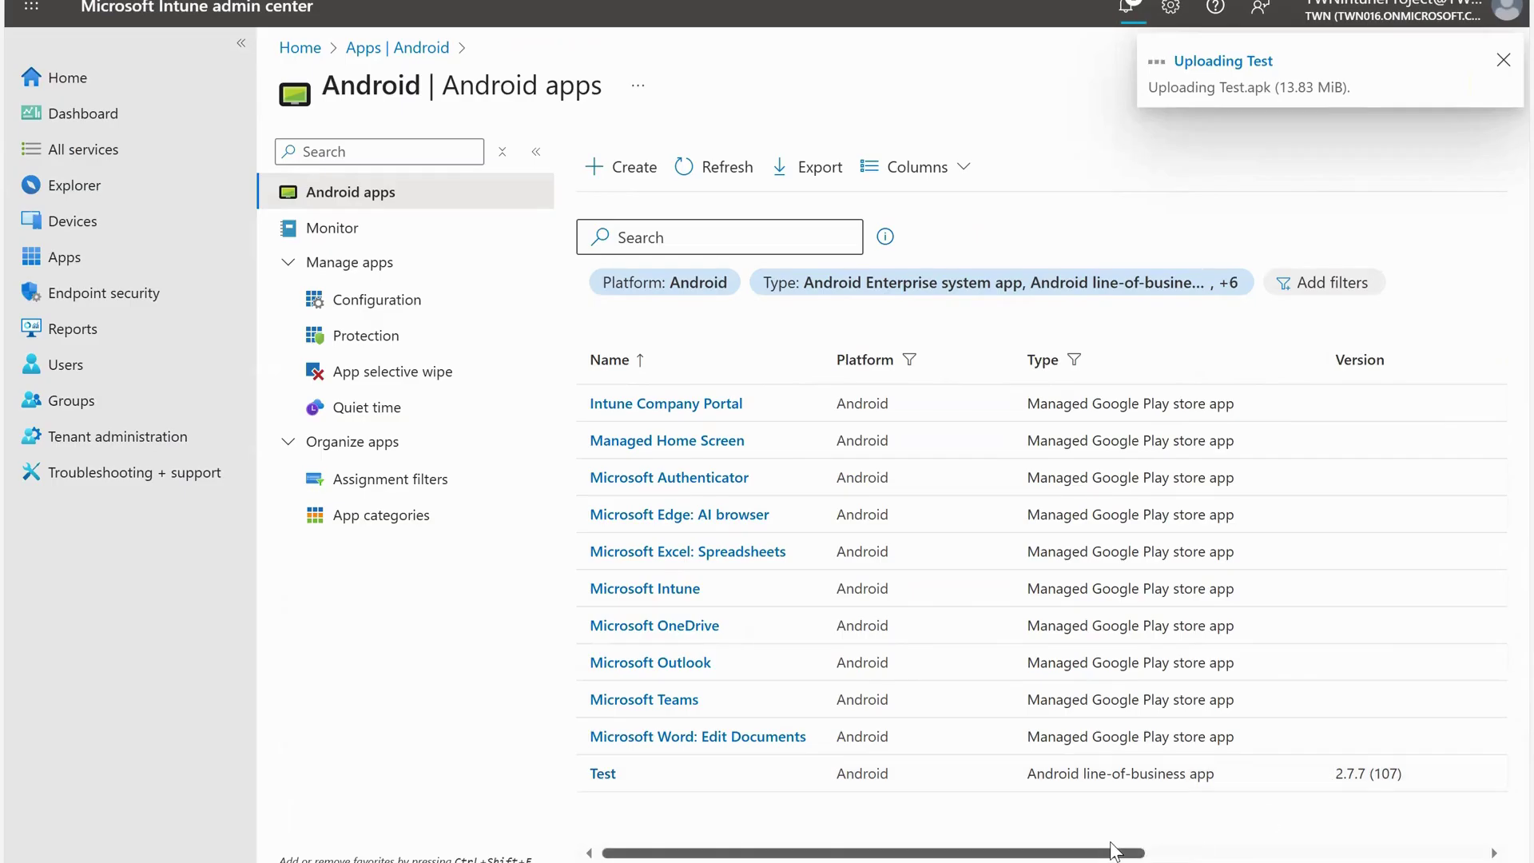
{"action": "scroll", "coordinate": [1143, 799], "scroll_direction": "right", "scroll_amount": 3}
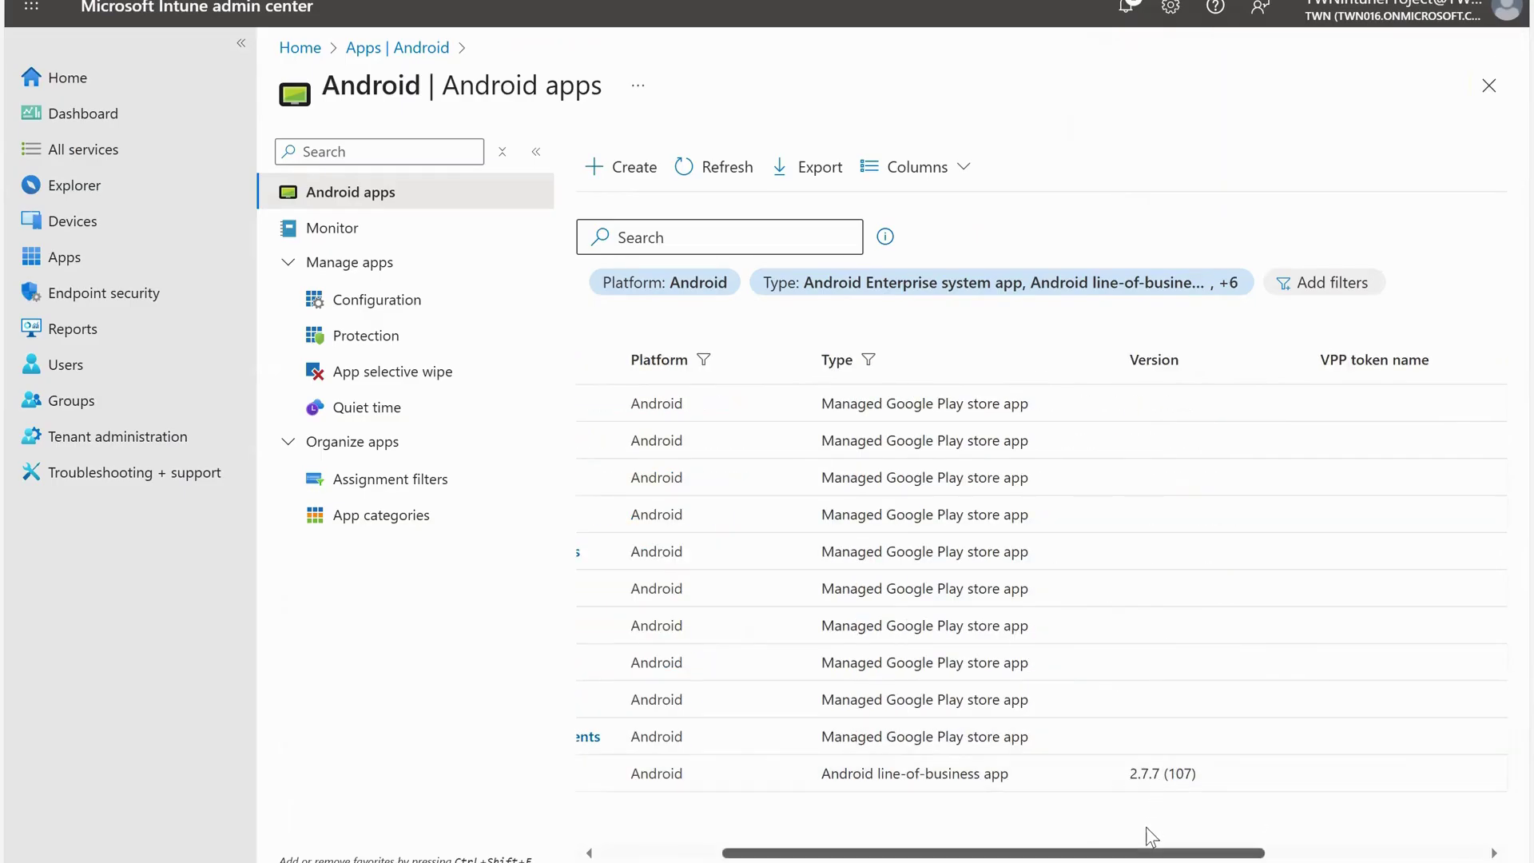
{"action": "scroll", "coordinate": [1150, 836], "scroll_direction": "right", "scroll_amount": 3}
{"action": "scroll", "coordinate": [1146, 831], "scroll_direction": "left", "scroll_amount": 5}
{"action": "scroll", "coordinate": [1146, 831], "scroll_direction": "right", "scroll_amount": 5}
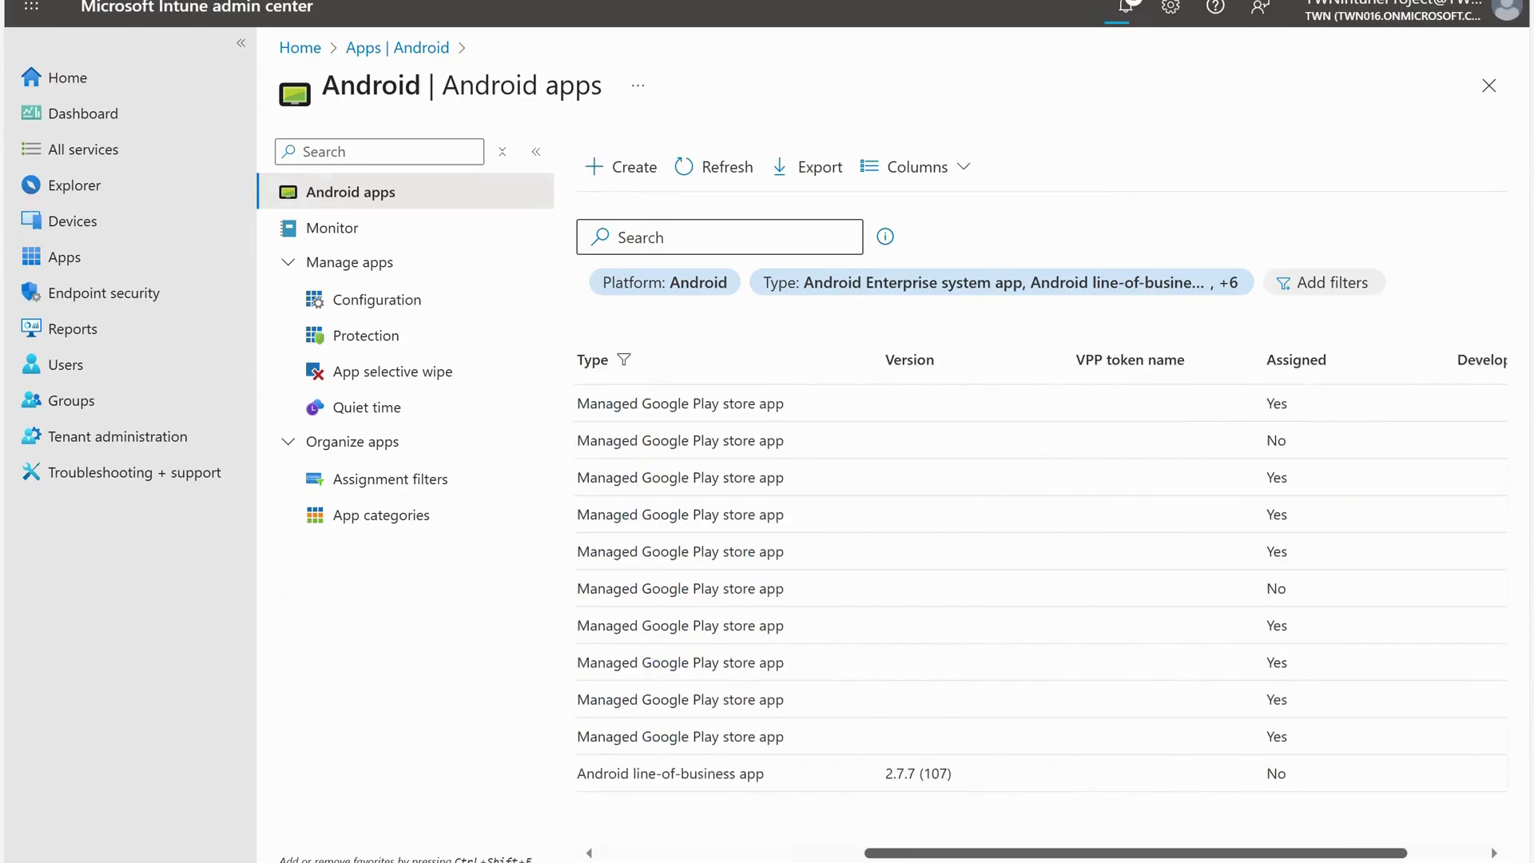
{"action": "left_click_drag", "start_coordinate": [1327, 768], "coordinate": [1268, 773]}
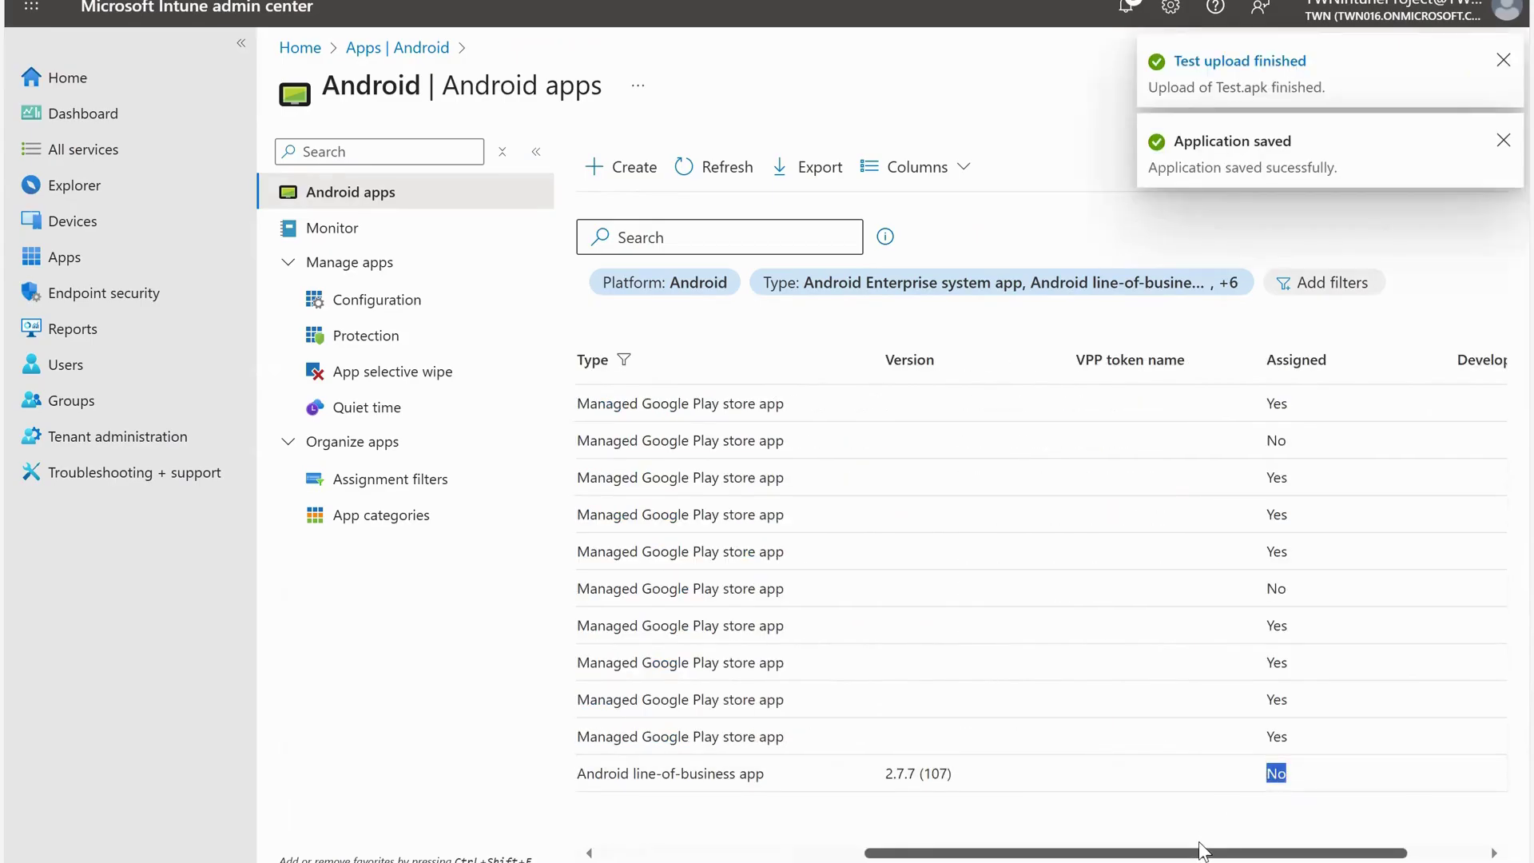
Check the app information and assigned group in the Test app's properties, and return to the Android apps list
{"action": "scroll", "coordinate": [1200, 851], "scroll_direction": "left", "scroll_amount": 5}
{"action": "left_click", "coordinate": [592, 773]}
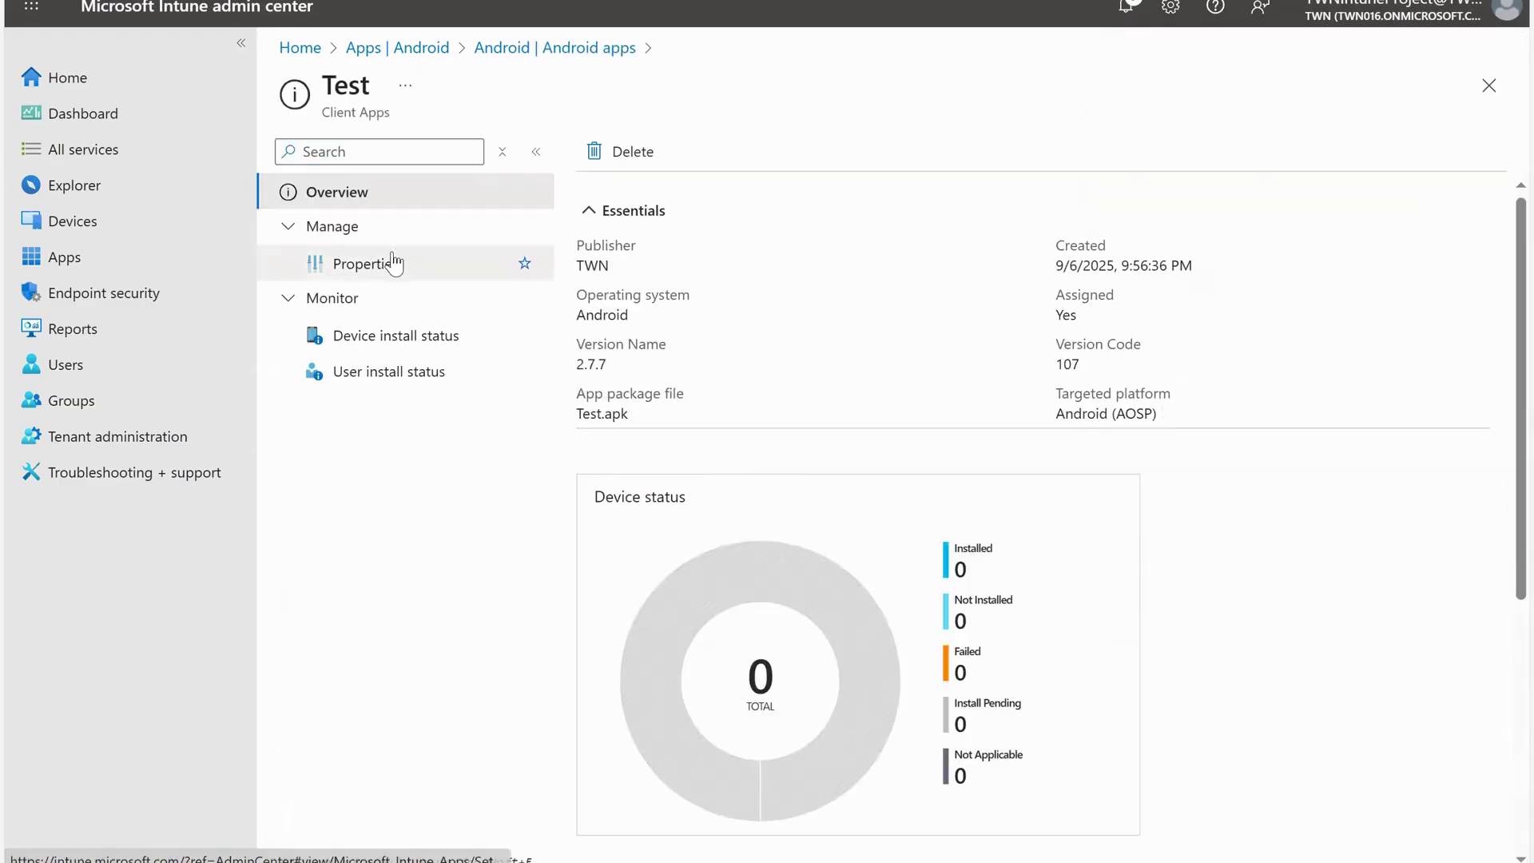
{"action": "left_click", "coordinate": [393, 262]}
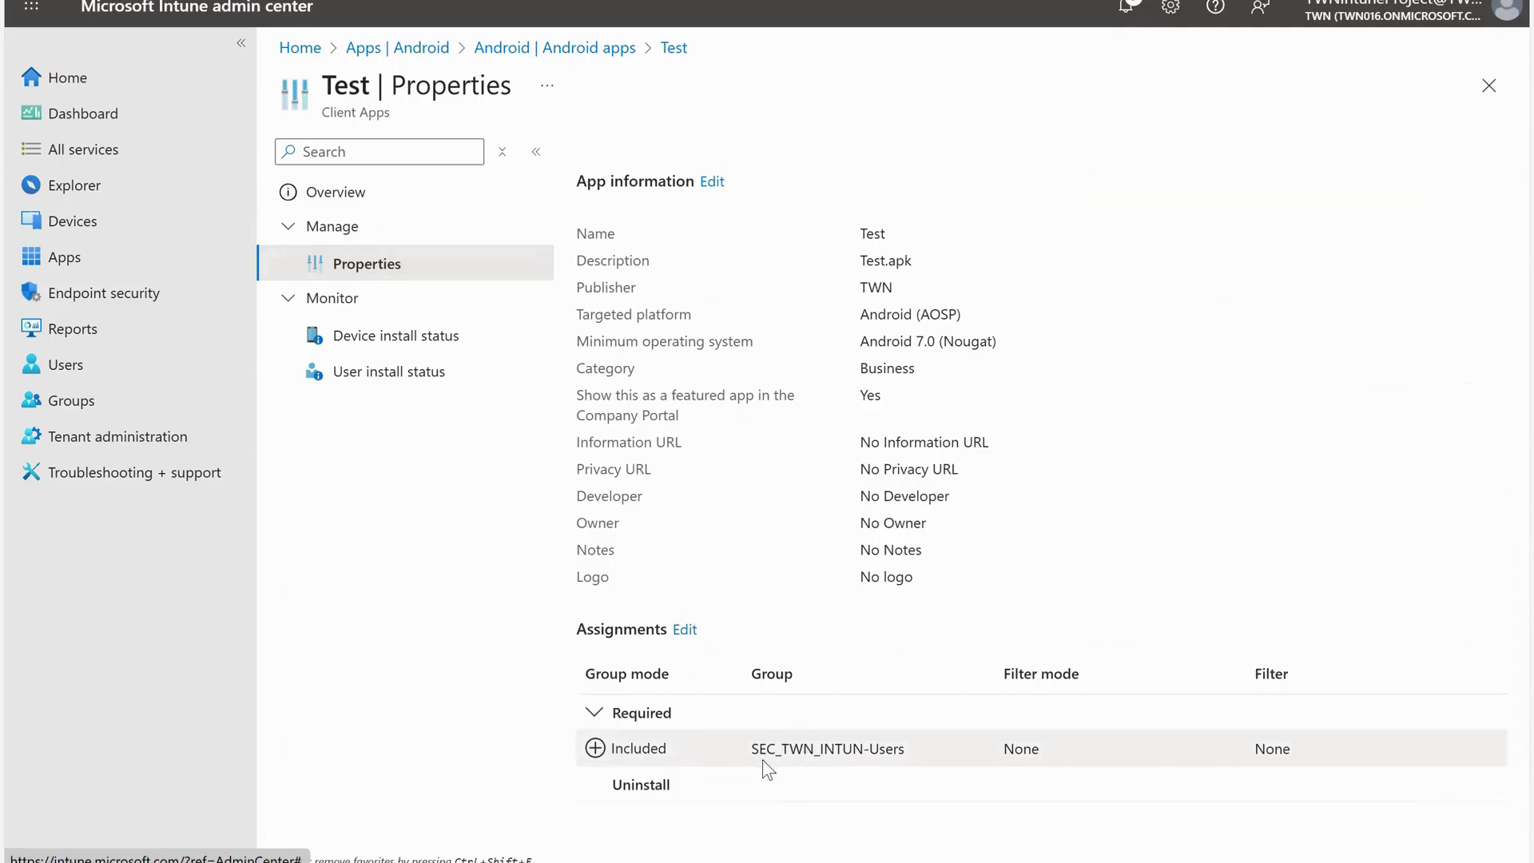
{"action": "left_click", "coordinate": [1488, 85]}
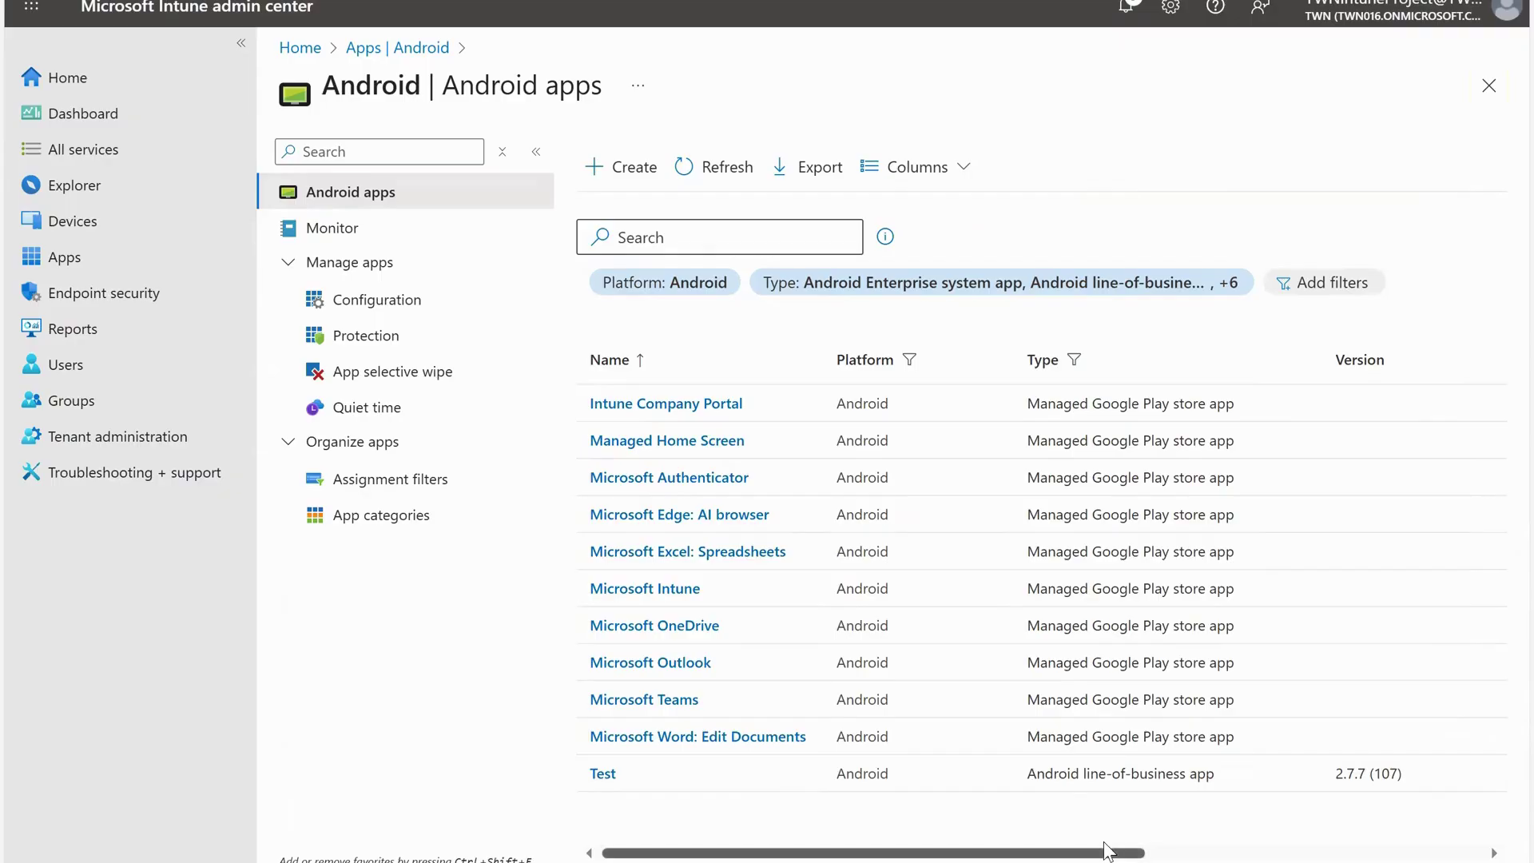
Refresh the Android apps list and look through its columns for the Test app's details
{"action": "left_click_drag", "start_coordinate": [1110, 852], "coordinate": [1222, 851]}
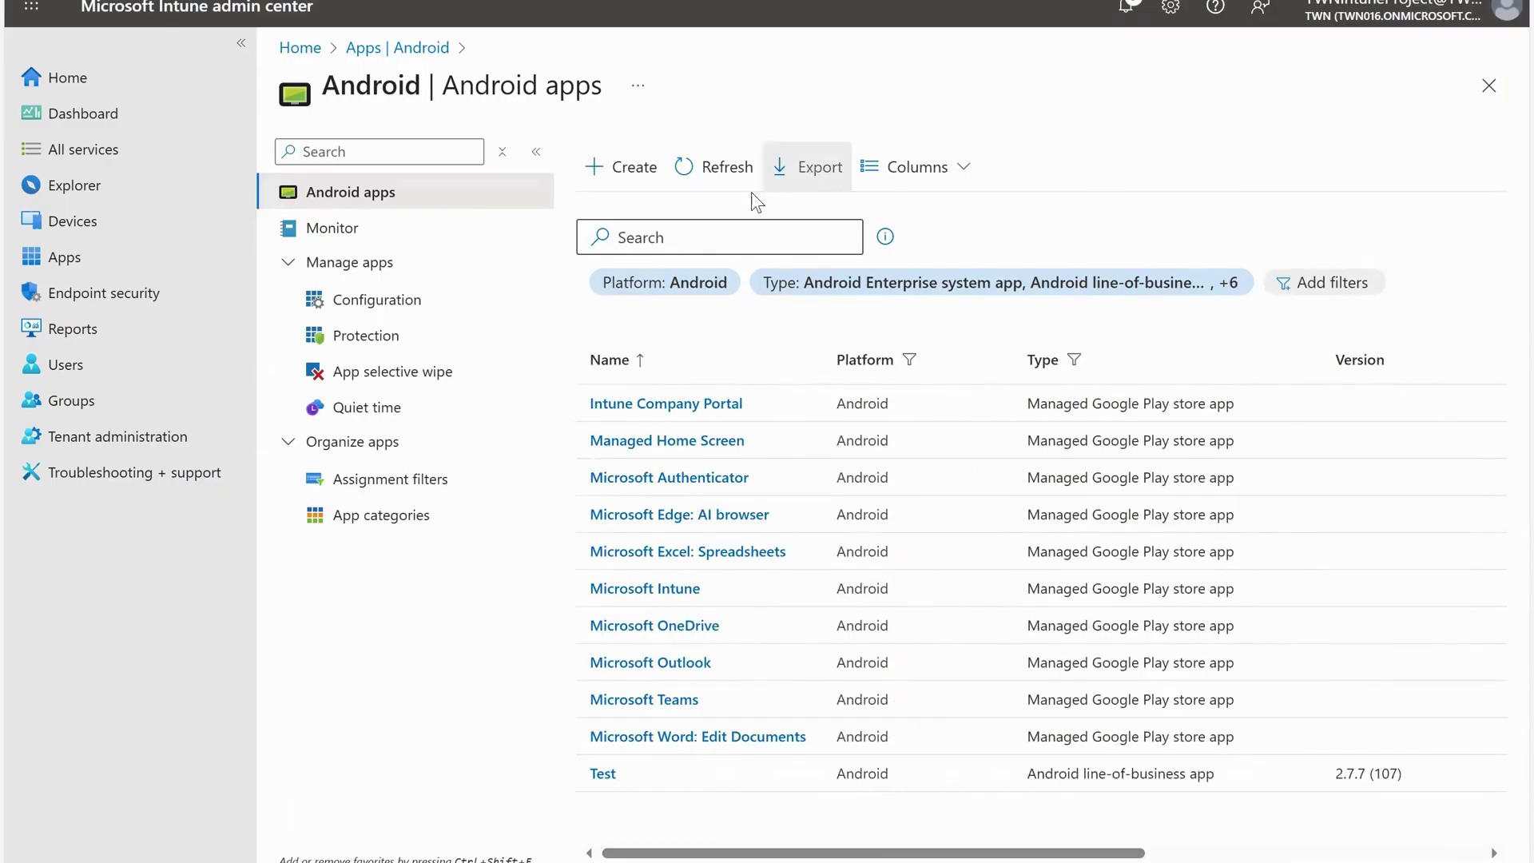
{"action": "left_click", "coordinate": [711, 166]}
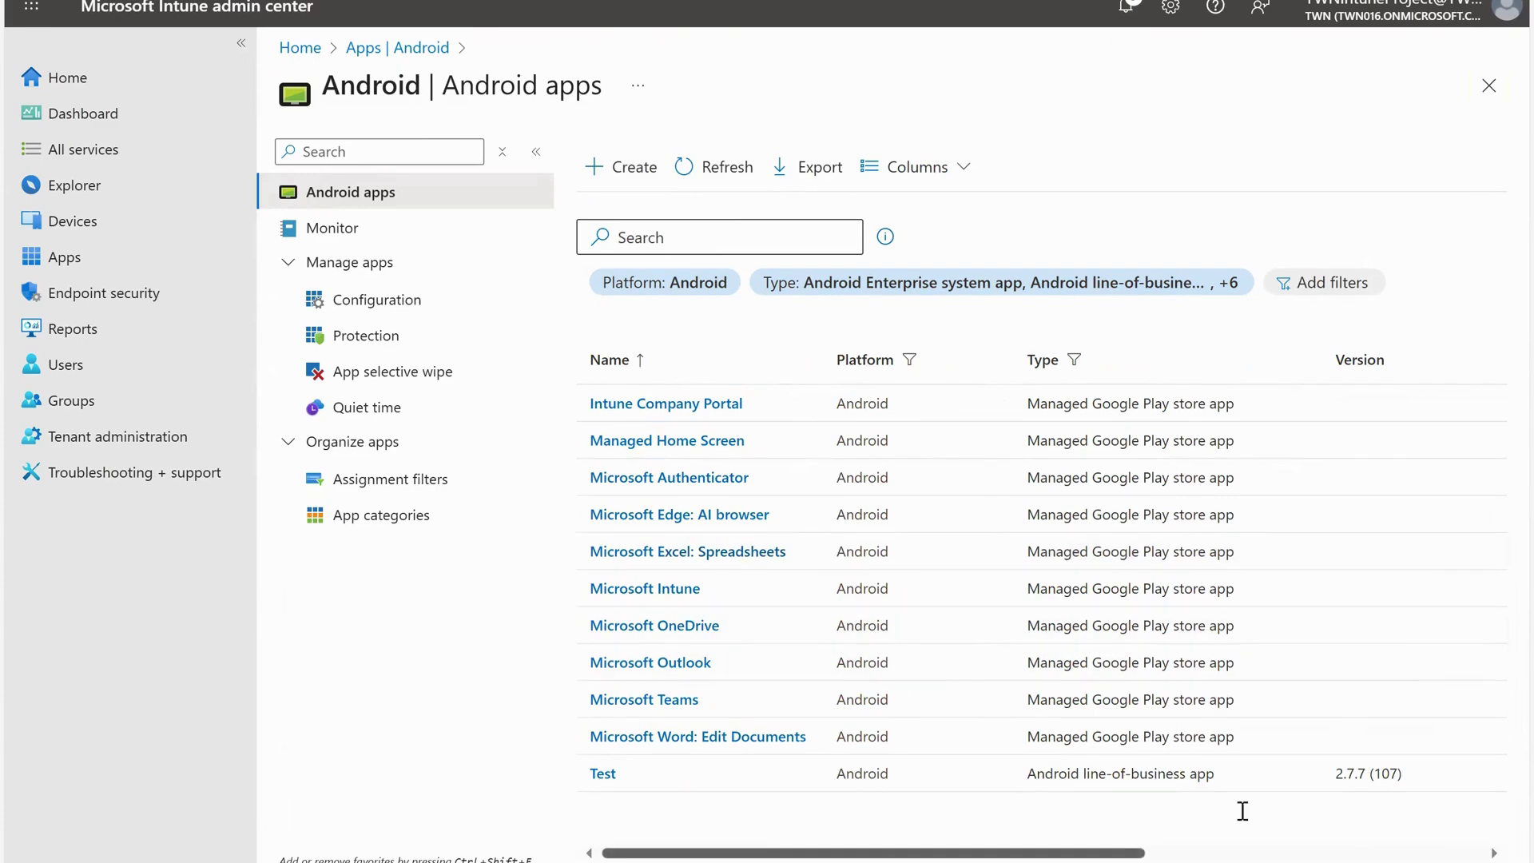
{"action": "left_click_drag", "start_coordinate": [1144, 852], "coordinate": [751, 834]}
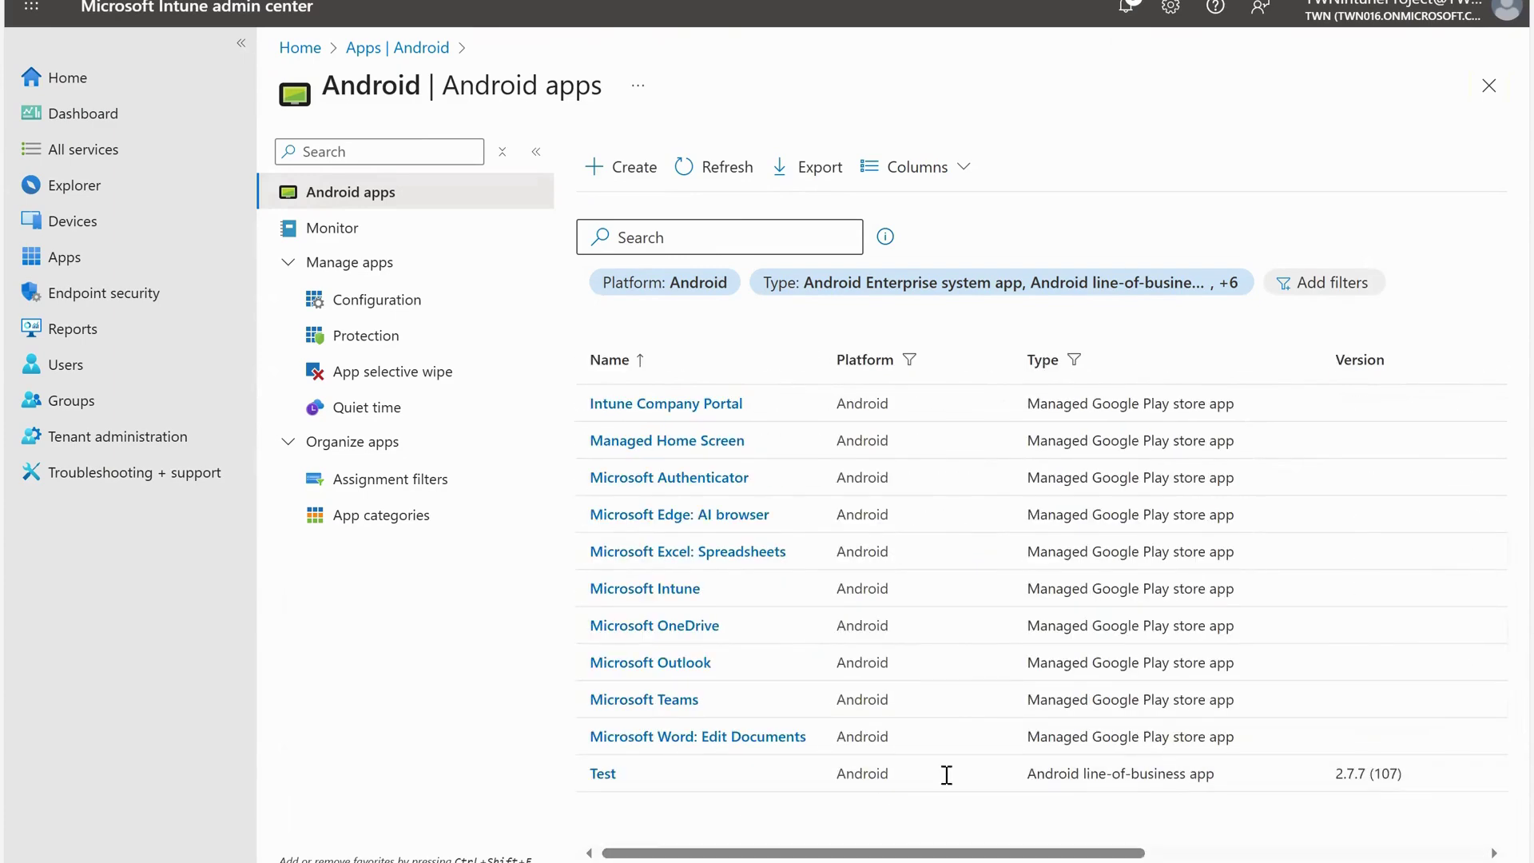